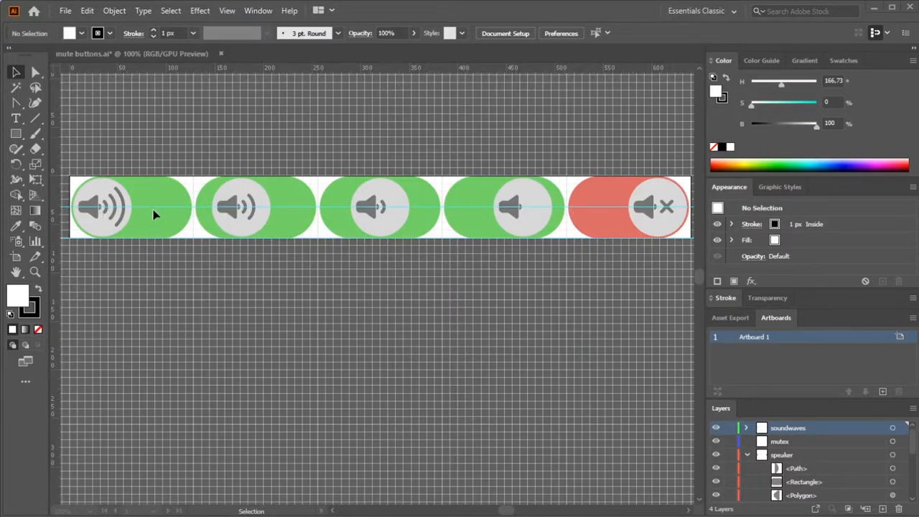
# - Switch to Brackets, examine the steps(4) timing in the .unmuting rule of style.css, and toggle the sound effects button in the browser preview
pyautogui.click(874, 9)
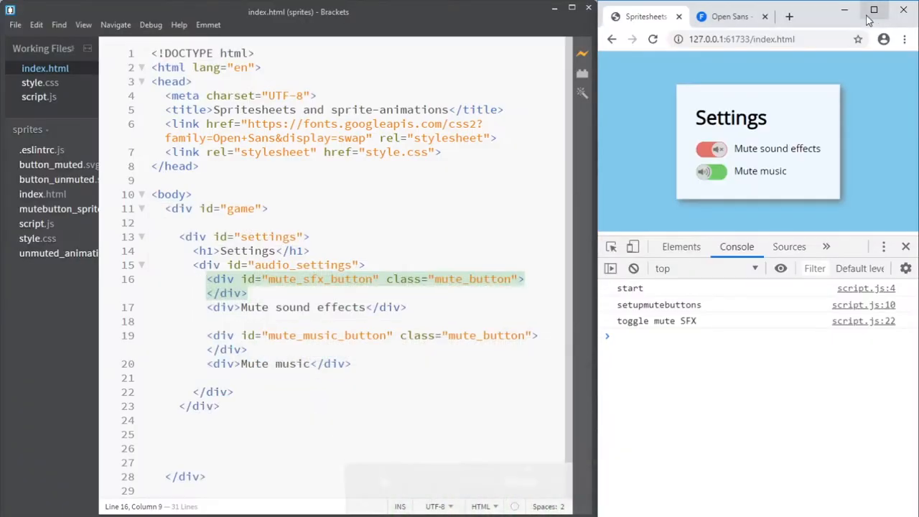
pyautogui.click(39, 85)
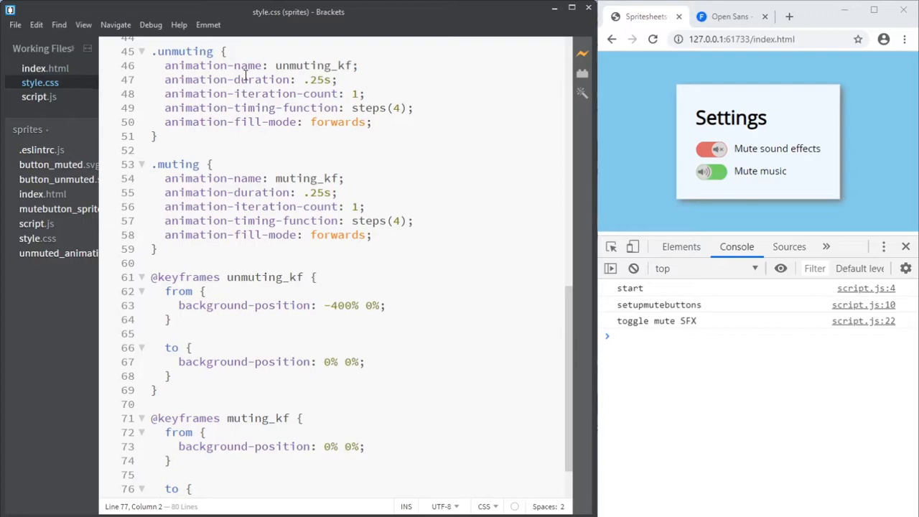
pyautogui.moveTo(424, 109); pyautogui.dragTo(355, 109)
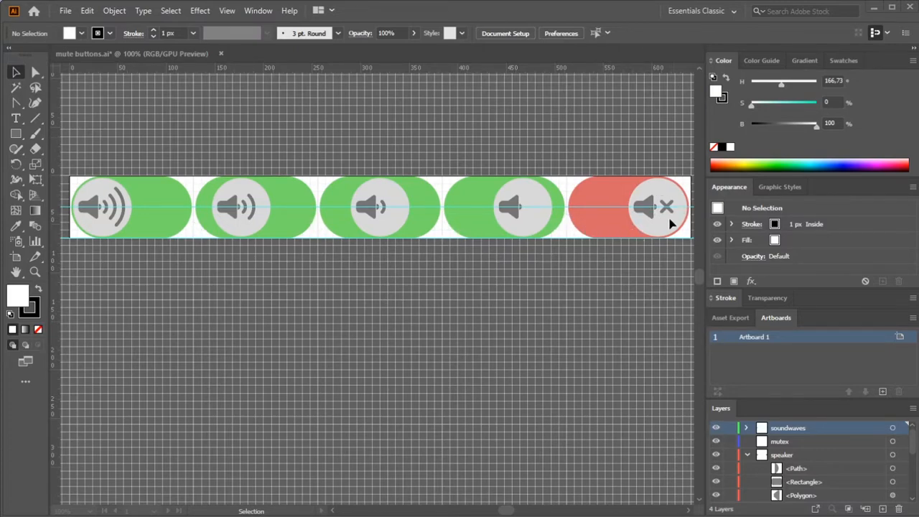
pyautogui.click(874, 7)
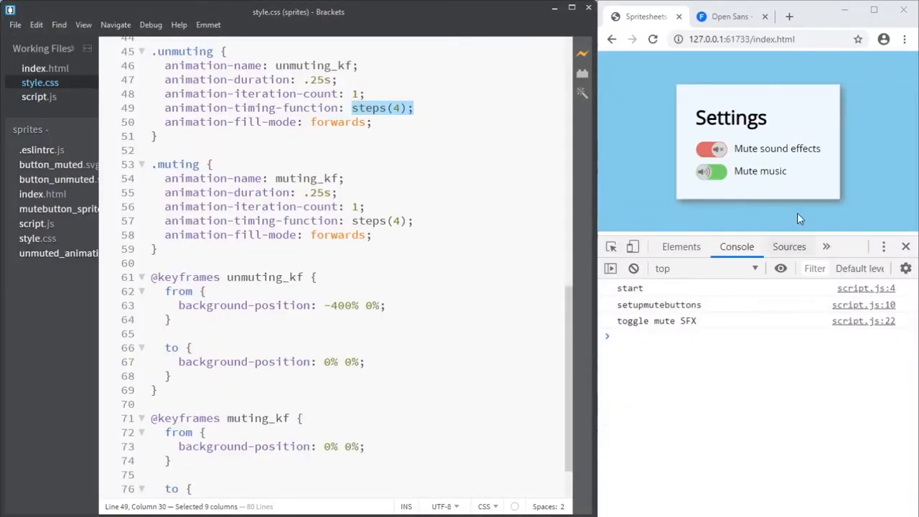
pyautogui.click(705, 154)
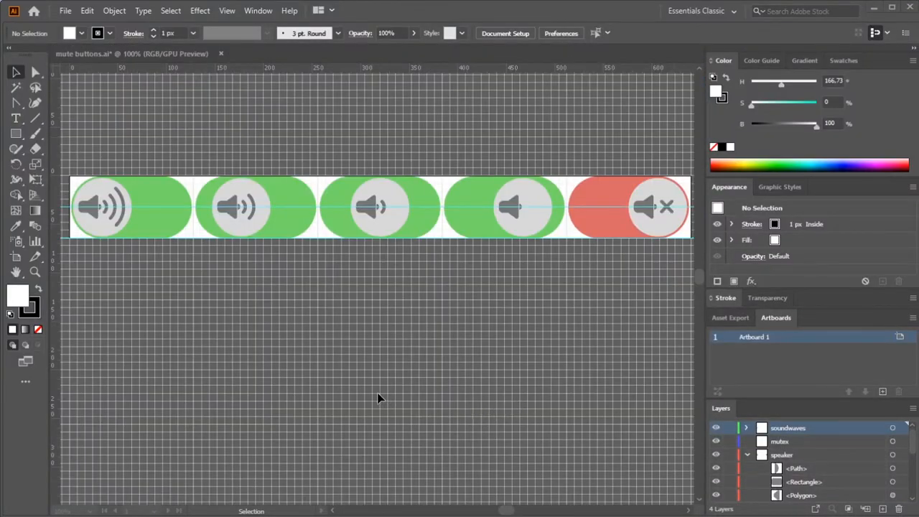
# - In Illustrator, duplicate the mutebutton_spritesheet artboard with its artwork straight below the original, at Y 168 px
pyautogui.click(16, 257)
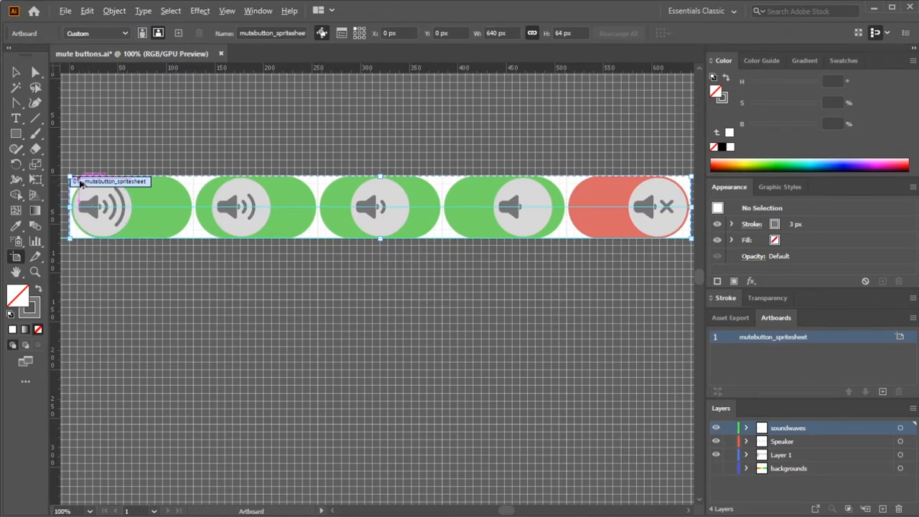
pyautogui.moveTo(81, 182); pyautogui.dragTo(81, 348)
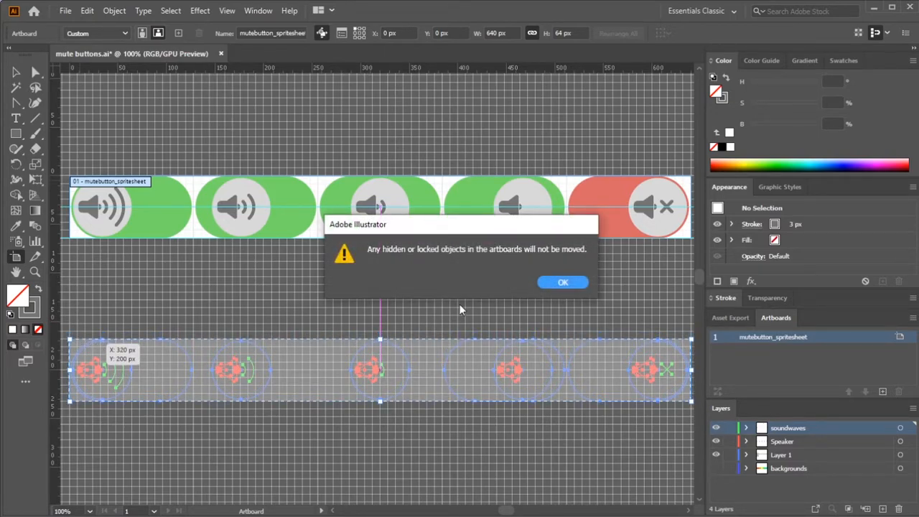
pyautogui.click(563, 283)
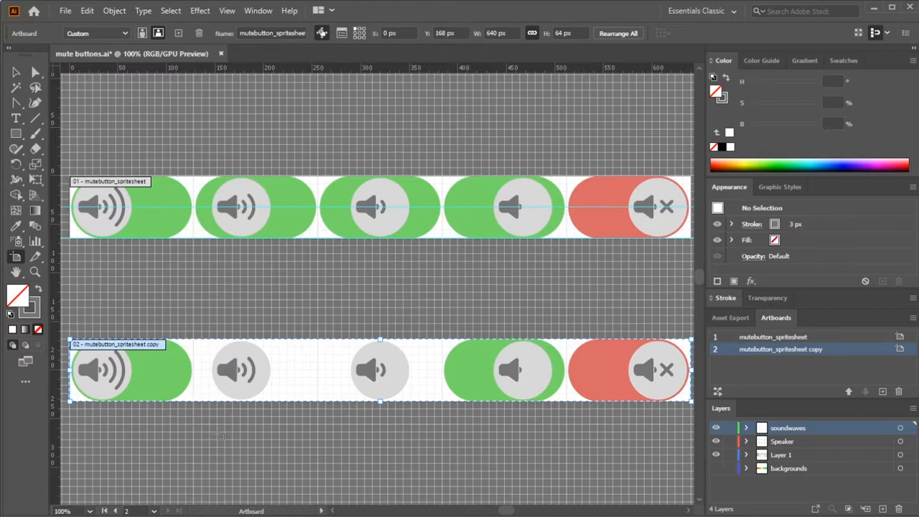
# - Delete all artwork on the copied artboard except the first green button with full sound waves
pyautogui.click(16, 72)
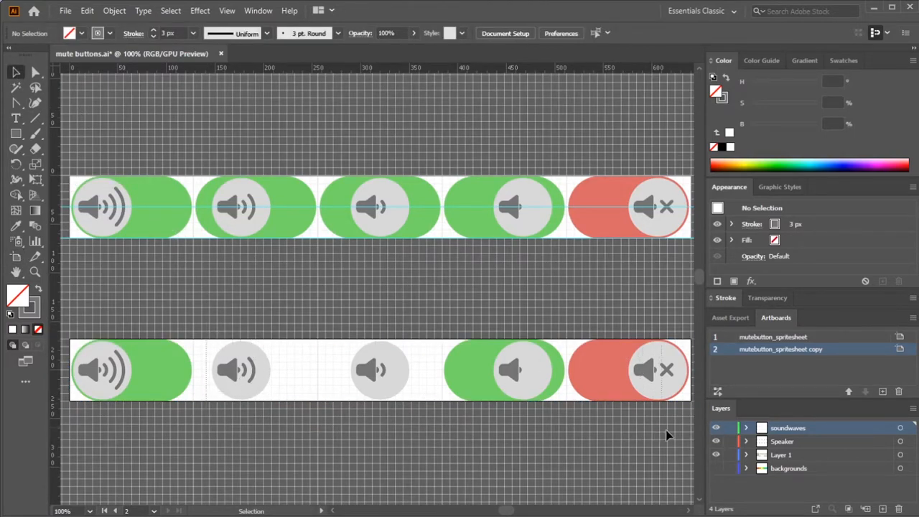
pyautogui.moveTo(683, 431); pyautogui.dragTo(689, 431)
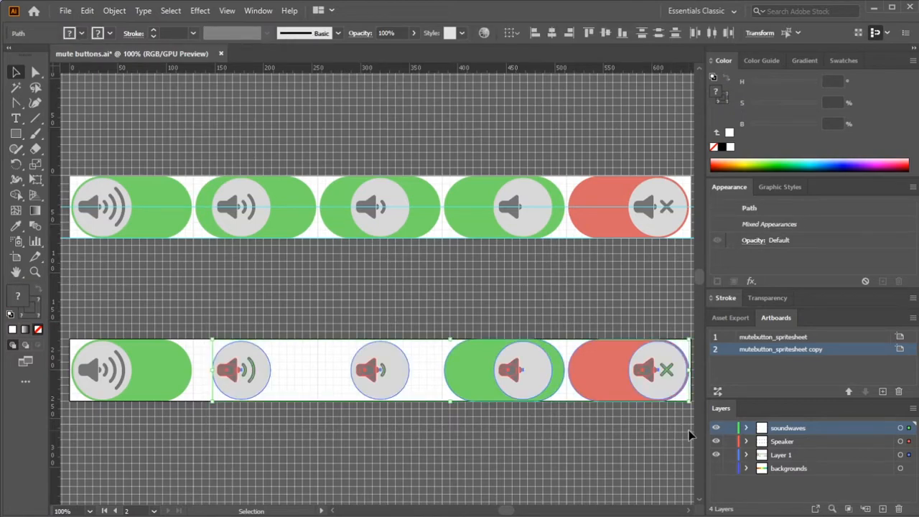
pyautogui.press('Delete')
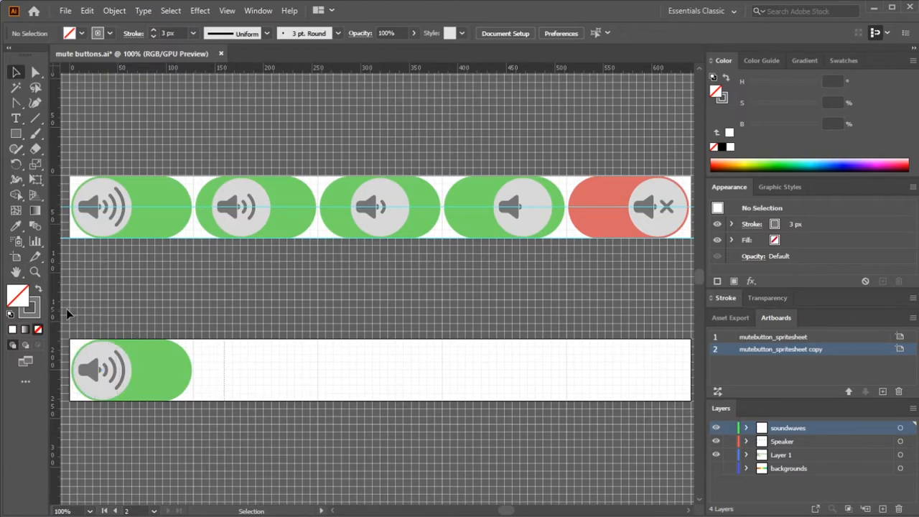
# - Move the whole remaining button horizontally into the third frame of the copied artboard and check its alignment
pyautogui.moveTo(67, 310); pyautogui.dragTo(148, 378)
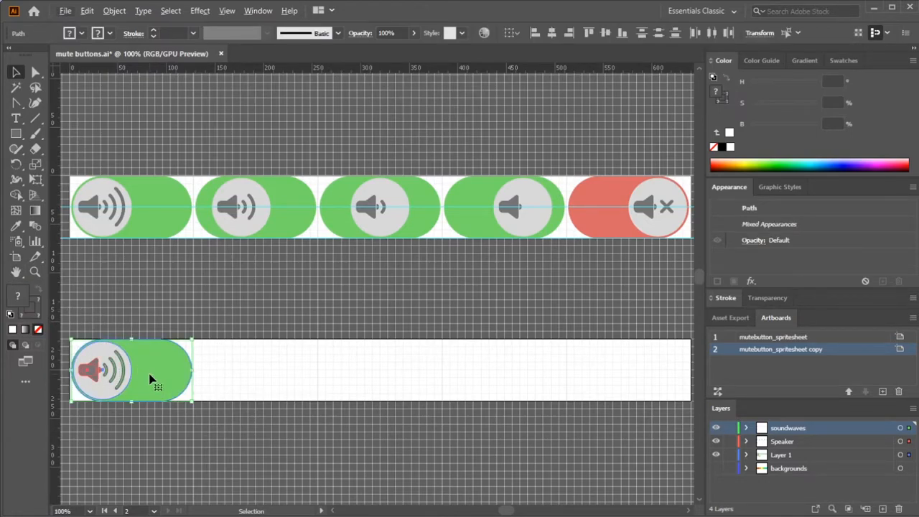
pyautogui.moveTo(150, 374); pyautogui.dragTo(399, 374)
pyautogui.hotkey('ctrl', '=')
pyautogui.hotkey('ctrl', '=')
pyautogui.hotkey('ctrl', '=')
pyautogui.hotkey('ctrl', '=')
pyautogui.hotkey('ctrl', '=')
pyautogui.hotkey('ctrl', '=')
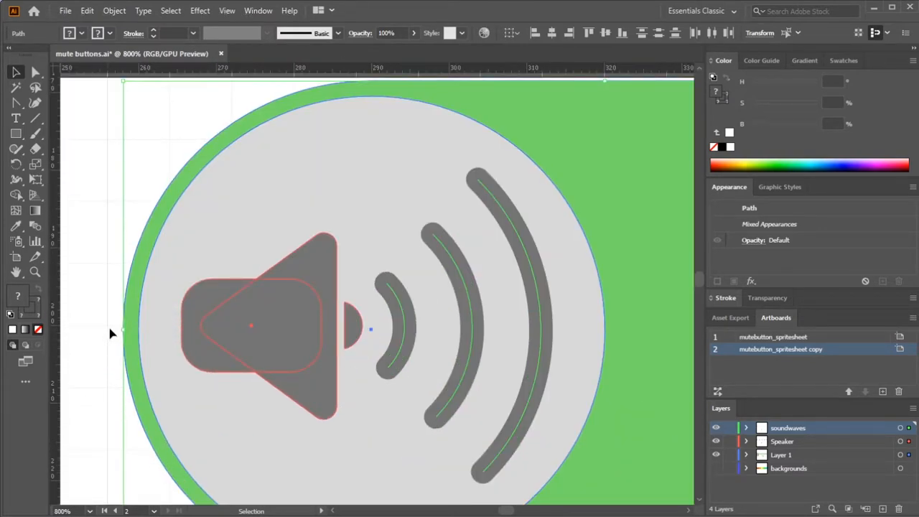
pyautogui.scroll(-6, 164, 332)
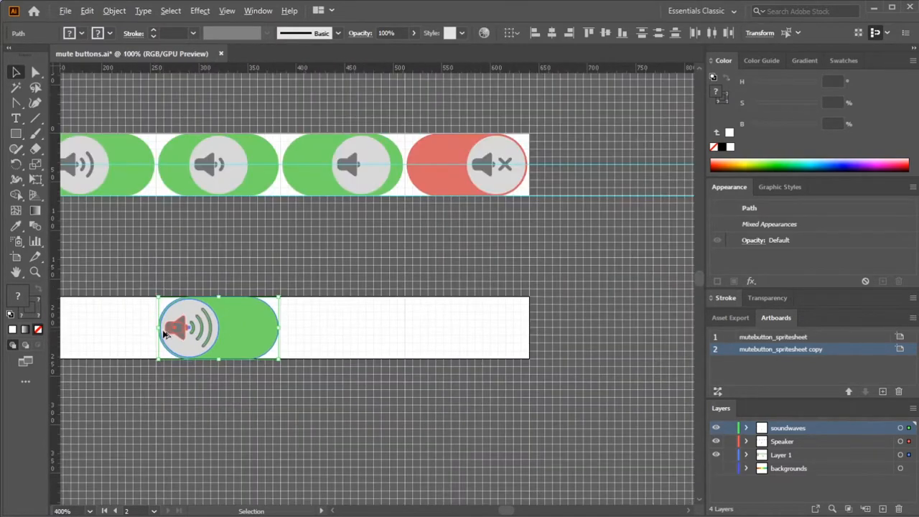
pyautogui.moveTo(508, 511); pyautogui.dragTo(504, 511)
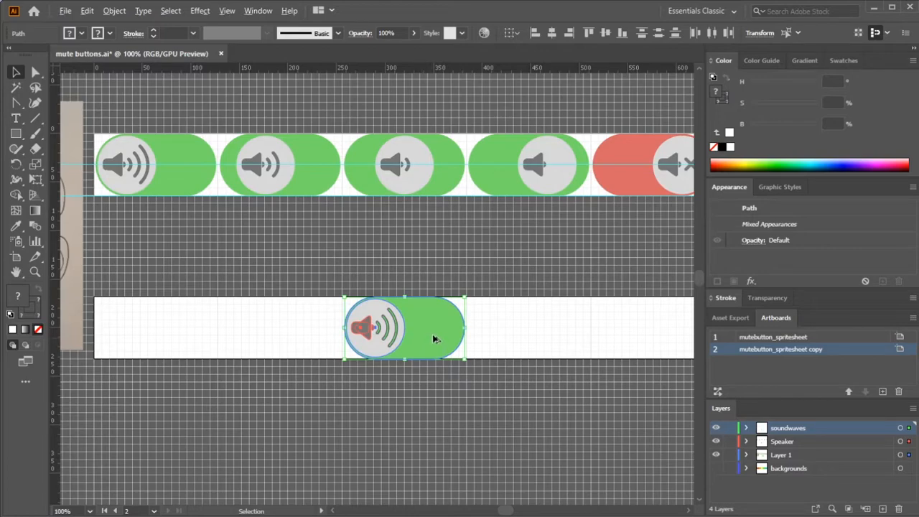
# - Copy the button horizontally by -128 px twice to fill the second and first frames of the lower artboard
pyautogui.moveTo(438, 339); pyautogui.dragTo(315, 338)
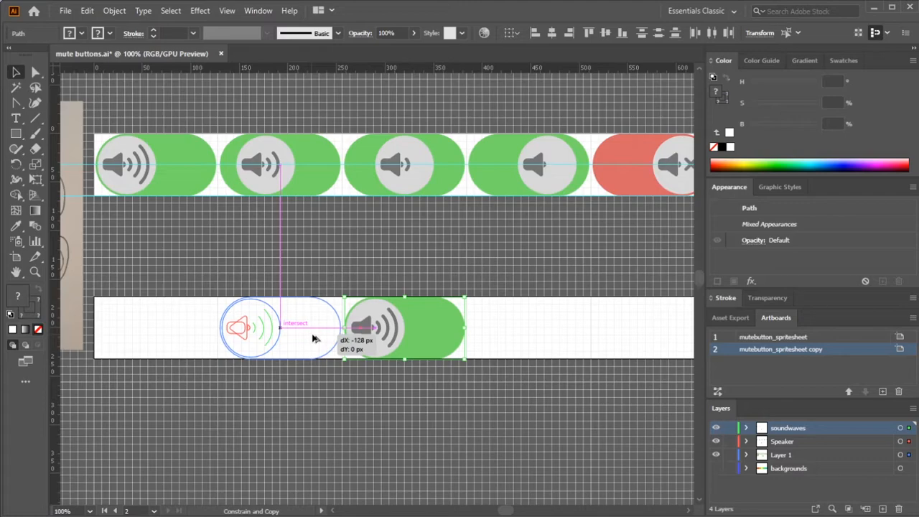
pyautogui.moveTo(313, 338); pyautogui.dragTo(188, 338)
# - Set the X position of the first button's green background shape on the lower artboard to 2 px
pyautogui.scroll(5, 203, 352)
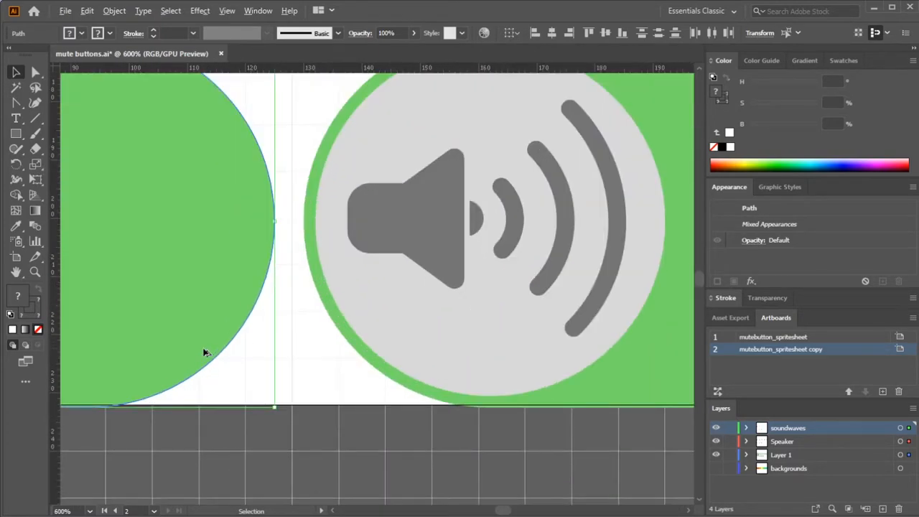
pyautogui.click(304, 225)
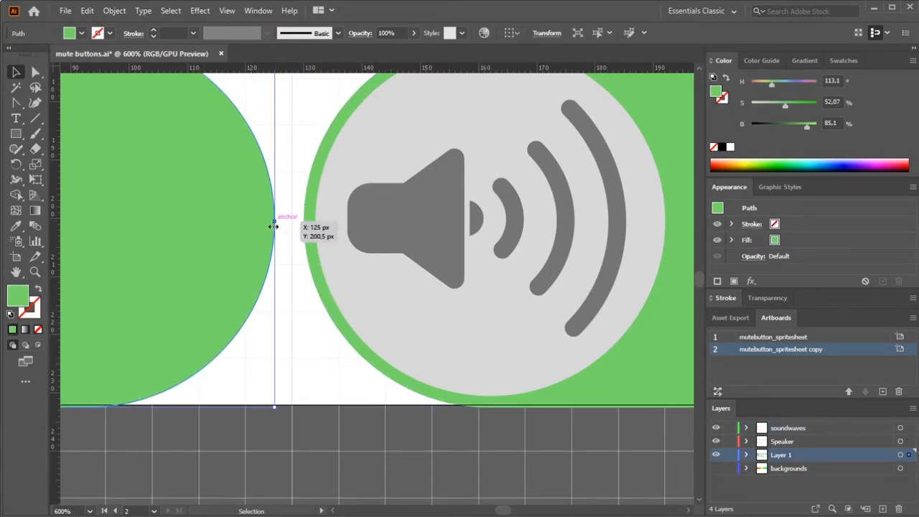
pyautogui.moveTo(503, 511); pyautogui.dragTo(501, 511)
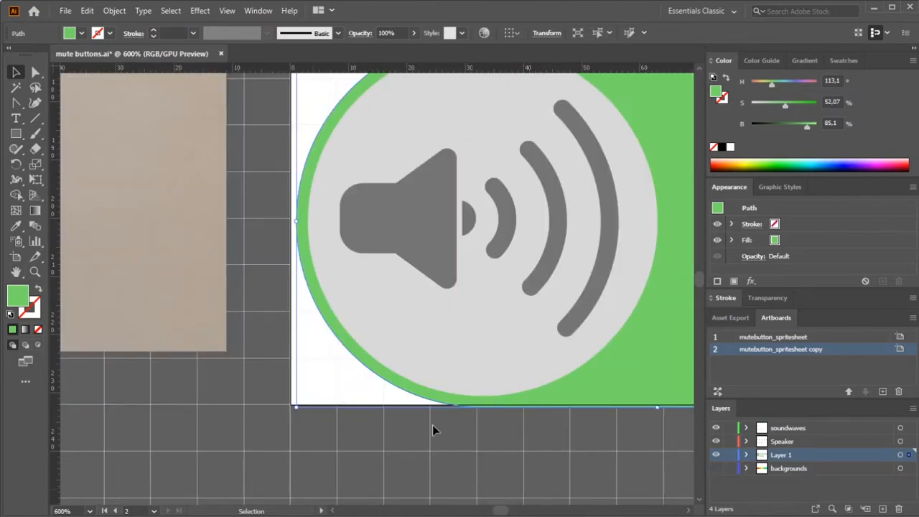
pyautogui.click(301, 225)
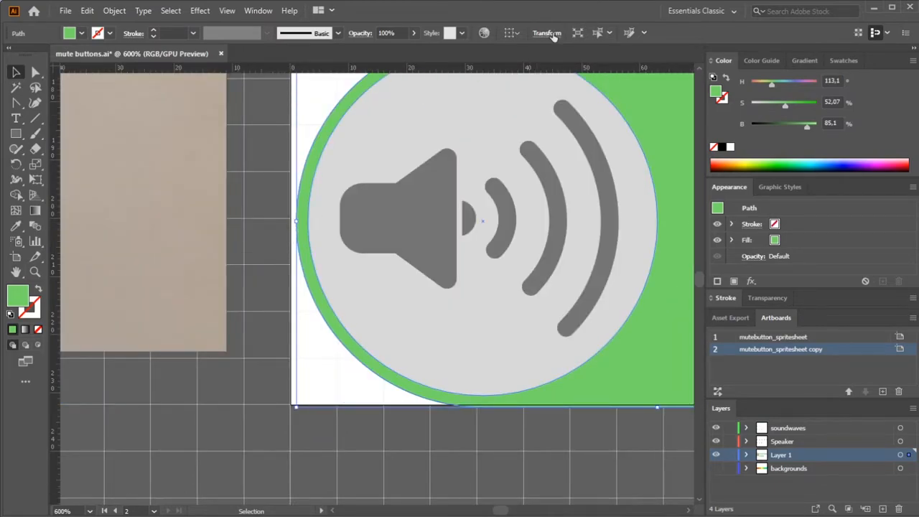
pyautogui.click(547, 33)
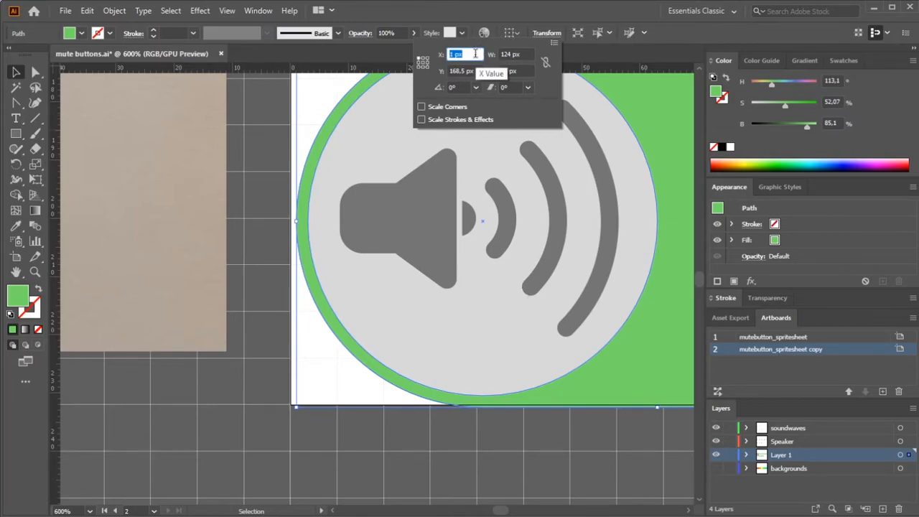
pyautogui.scroll(1, 475, 54)
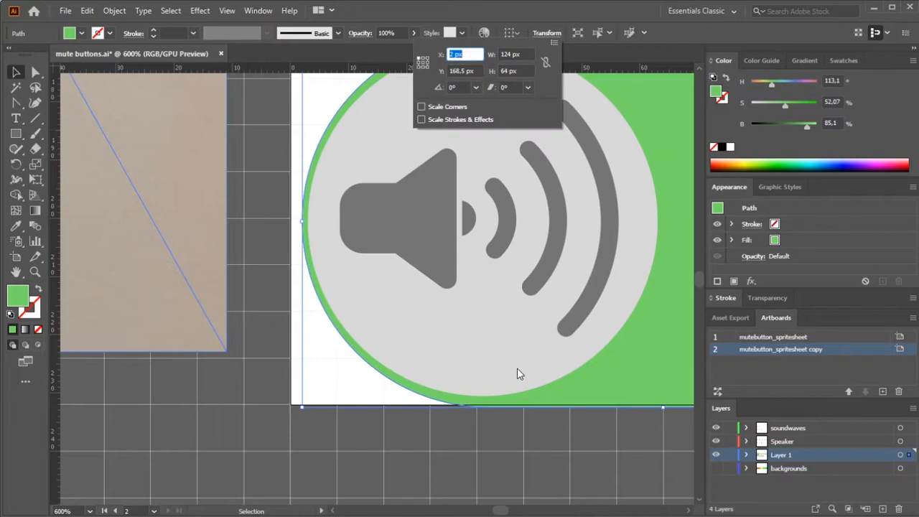
pyautogui.click(518, 438)
# - Select all three buttons on the lower artboard together and set their Y position to 168 px
pyautogui.scroll(-7, 513, 435)
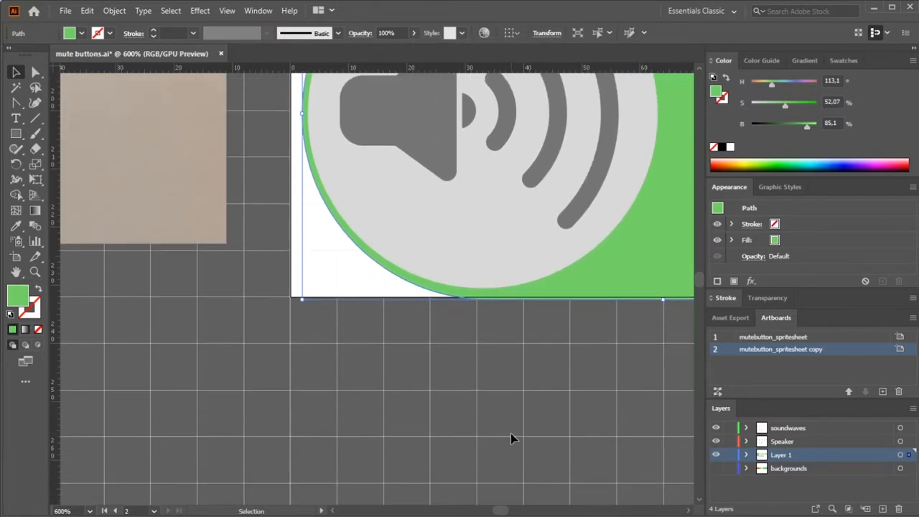
pyautogui.scroll(6, 511, 434)
pyautogui.moveTo(502, 511); pyautogui.dragTo(508, 512)
pyautogui.scroll(-4, 477, 432)
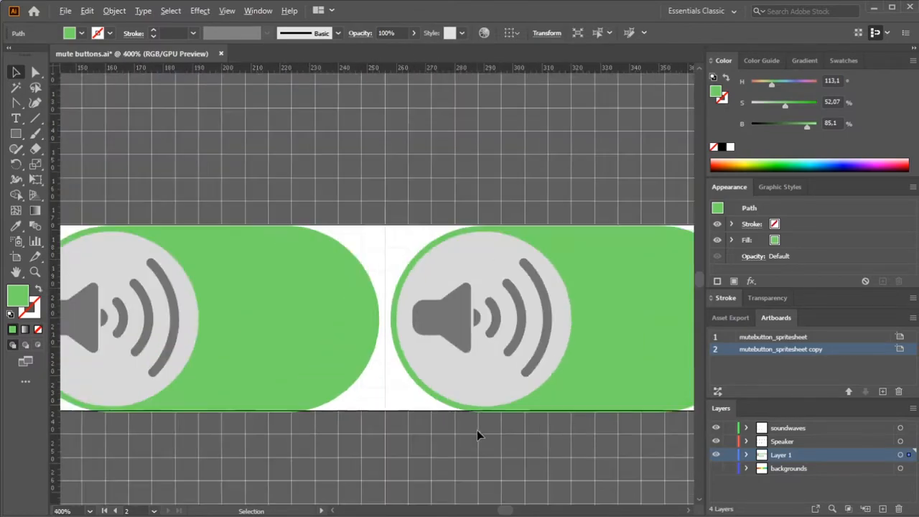
pyautogui.scroll(-3, 476, 430)
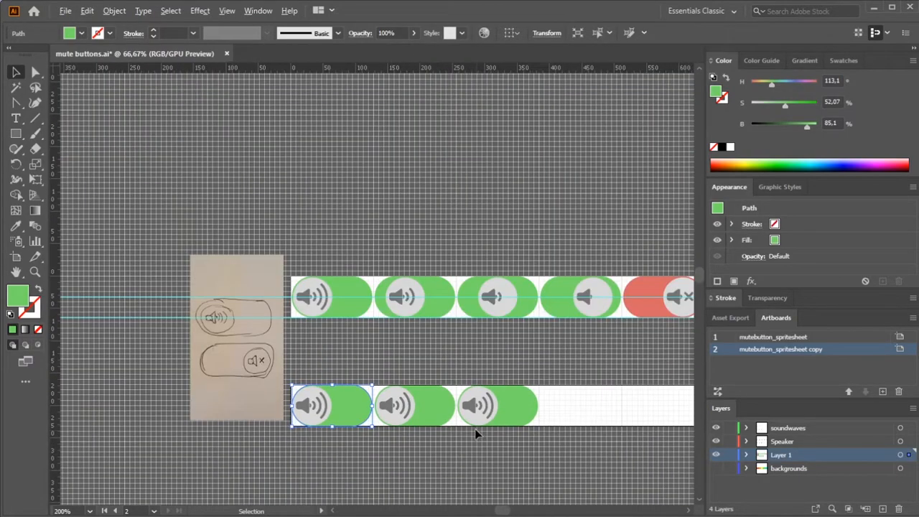
pyautogui.click(289, 366)
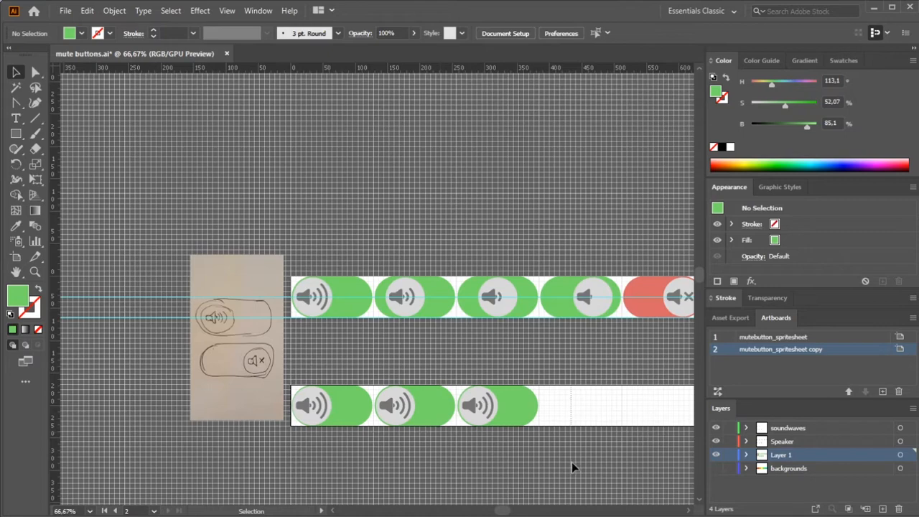
pyautogui.moveTo(572, 462); pyautogui.dragTo(295, 388)
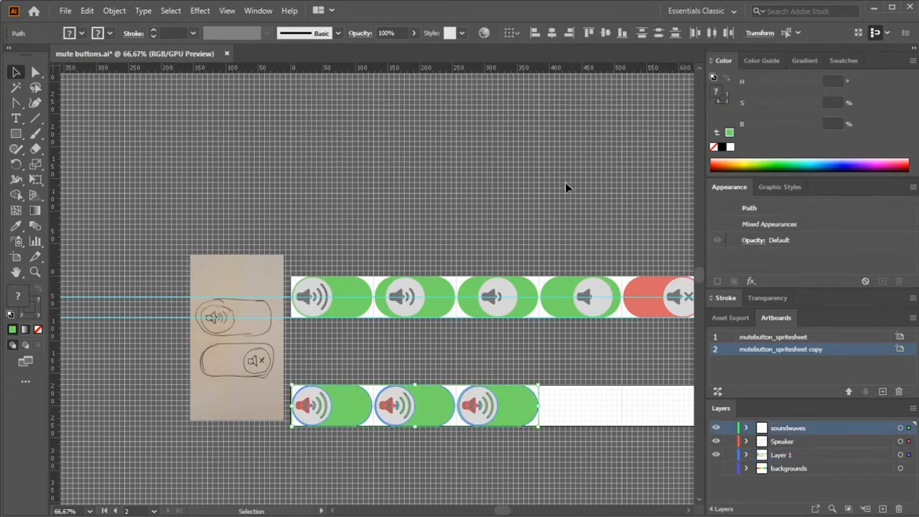
pyautogui.click(756, 35)
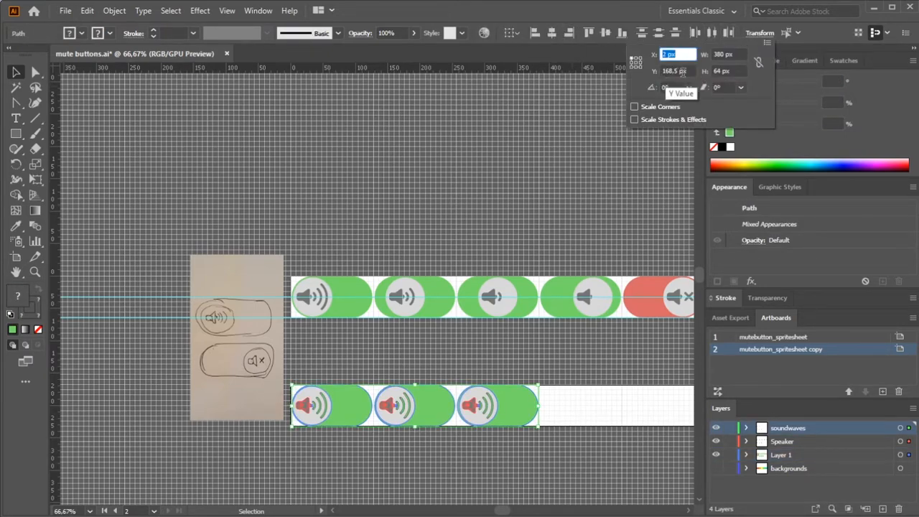
pyautogui.click(682, 71)
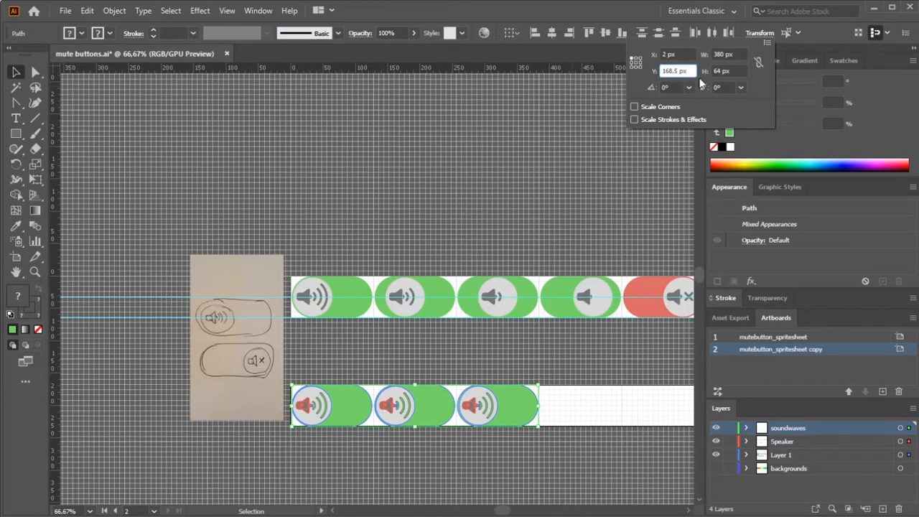
pyautogui.write('168')
pyautogui.press('Return')
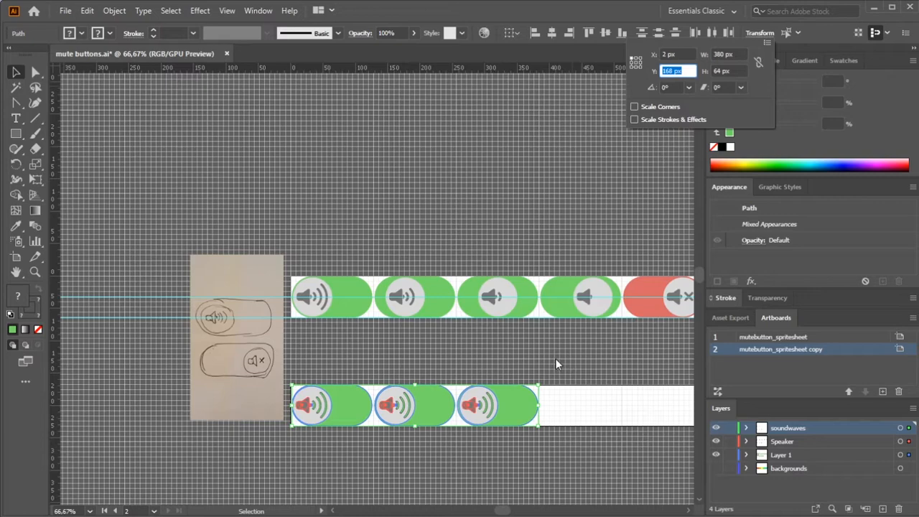
pyautogui.press('Escape')
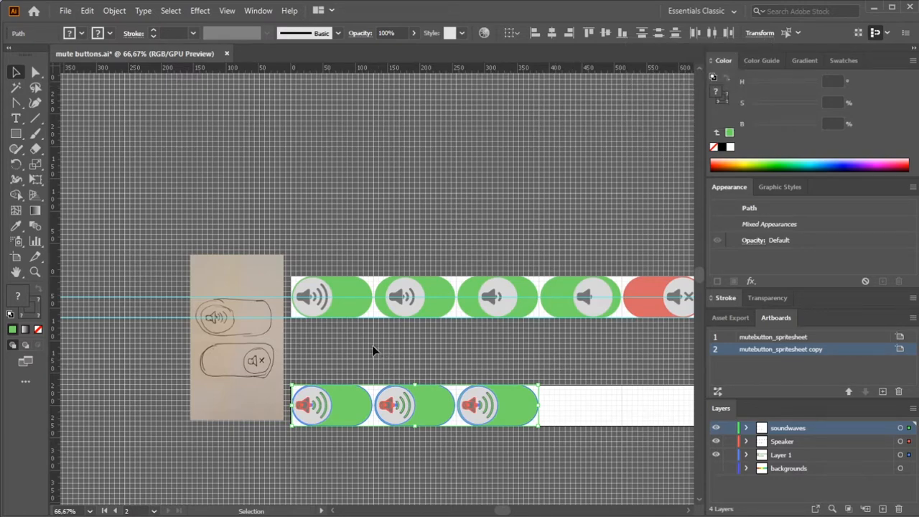
# - Check the copied artboard's position and size, and inspect how its first two buttons fit their frames
pyautogui.click(16, 258)
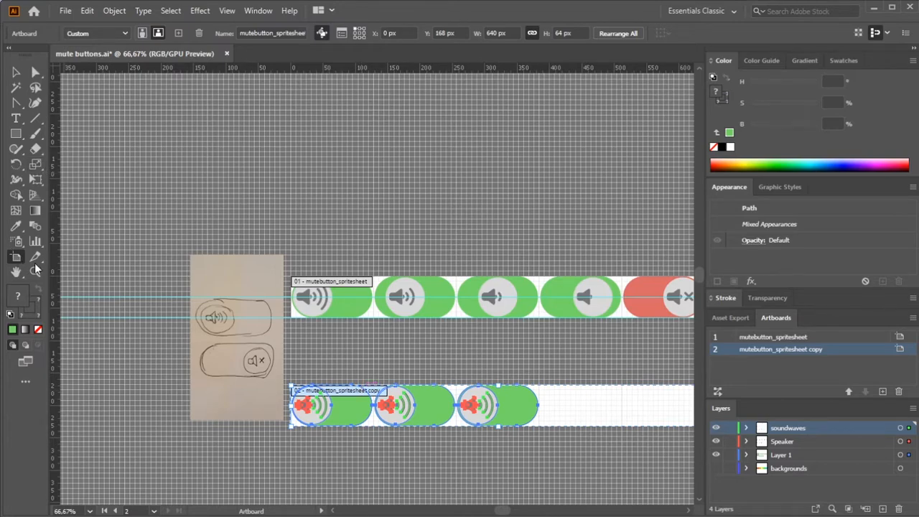
pyautogui.click(16, 72)
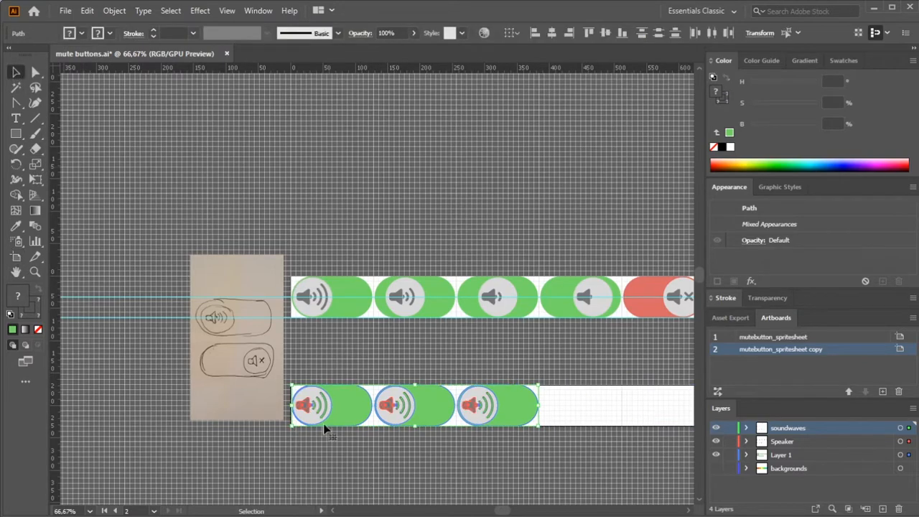
pyautogui.scroll(1, 340, 415)
pyautogui.scroll(2, 341, 415)
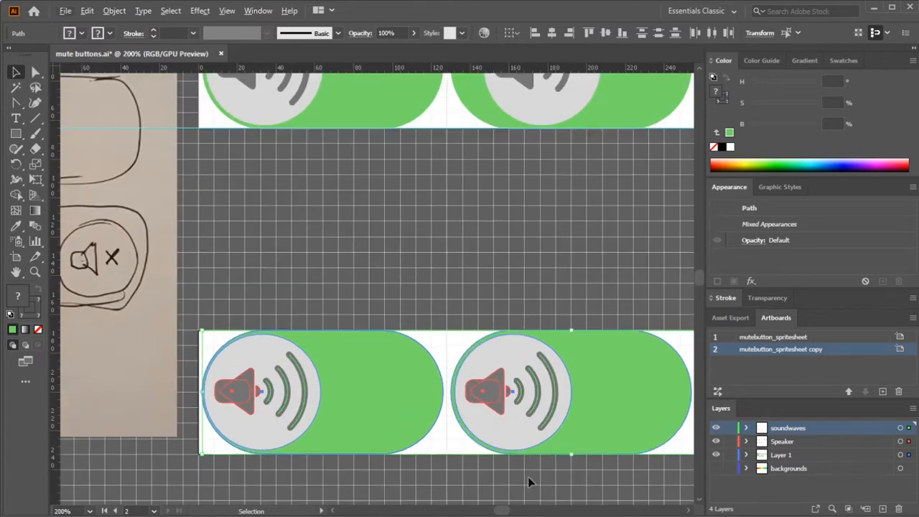
pyautogui.moveTo(503, 511); pyautogui.dragTo(503, 511)
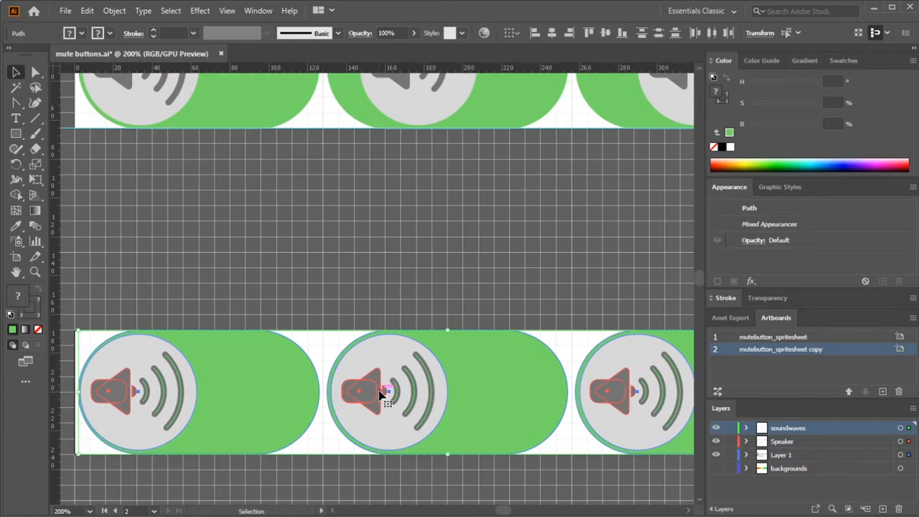
# - Bend the straight front edge of the second button's speaker cone slightly inward on the lower artboard with the Anchor Point tool
pyautogui.click(125, 395)
pyautogui.scroll(5, 391, 411)
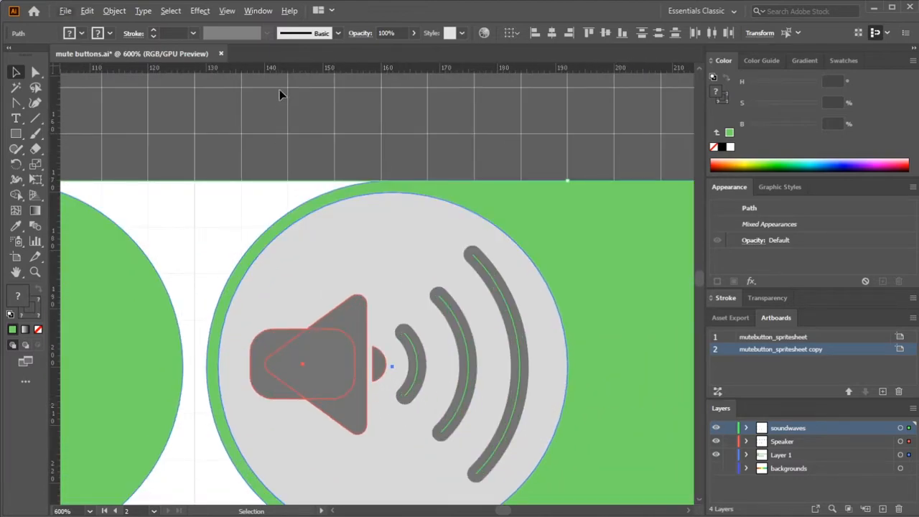
pyautogui.click(283, 110)
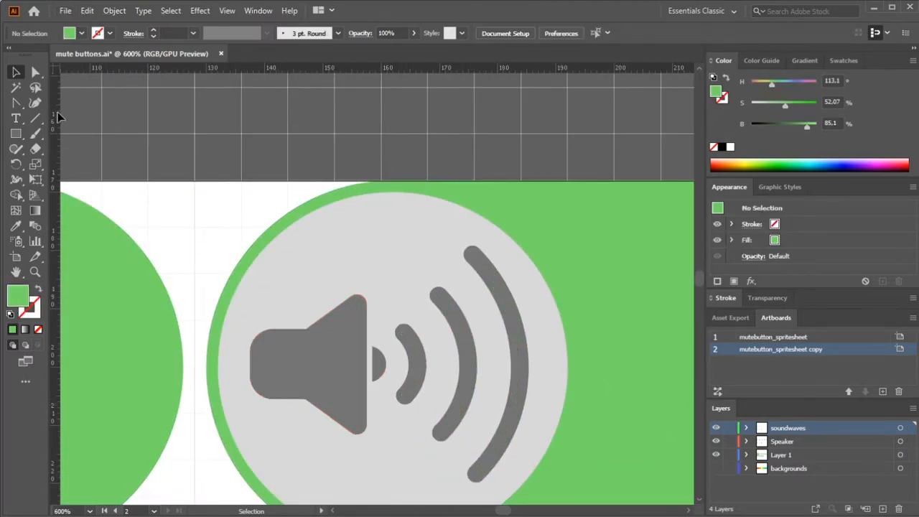
pyautogui.click(18, 106)
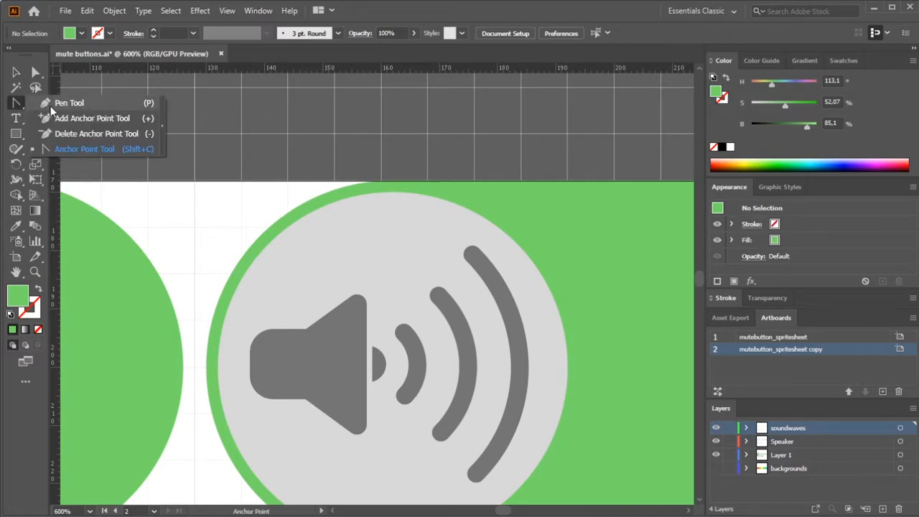
pyautogui.click(61, 148)
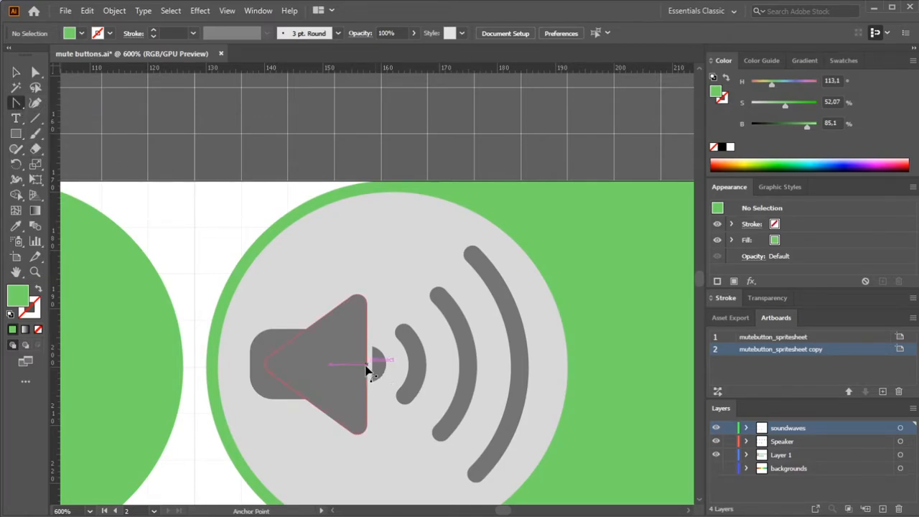
pyautogui.moveTo(366, 369); pyautogui.dragTo(360, 365)
pyautogui.click(361, 368)
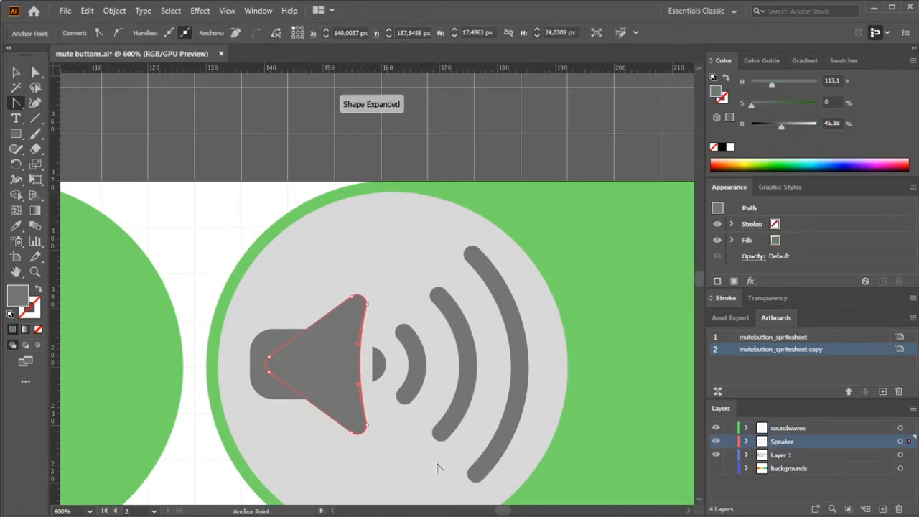
# - Bend the front edge of the first button's speaker cone inward, more deeply than on the second button
pyautogui.moveTo(512, 514); pyautogui.dragTo(509, 514)
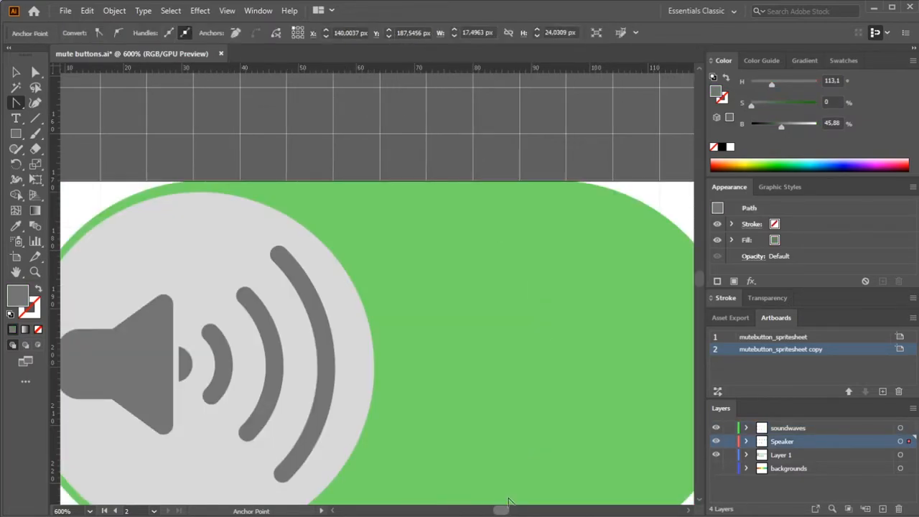
pyautogui.hotkey('ctrl', '-')
pyautogui.hotkey('ctrl', '-')
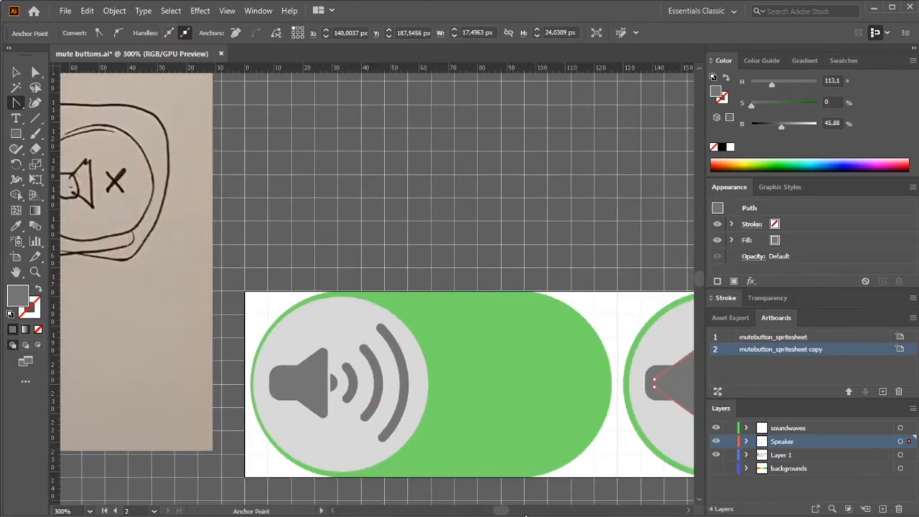
pyautogui.moveTo(504, 515); pyautogui.dragTo(507, 514)
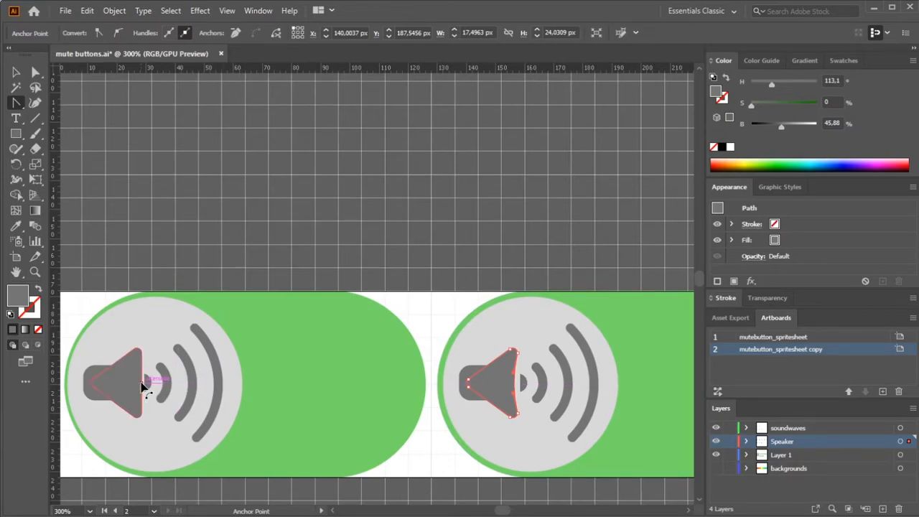
pyautogui.click(140, 386)
pyautogui.click(140, 386)
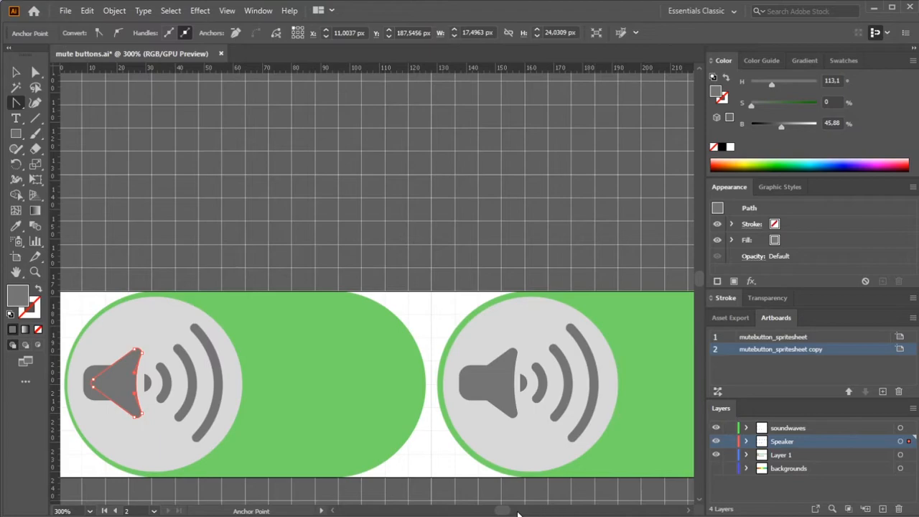
# - Duplicate the complete third button horizontally into the fourth and fifth frames of the lower artboard
pyautogui.scroll(-2, 558, 465)
pyautogui.scroll(-1, 558, 465)
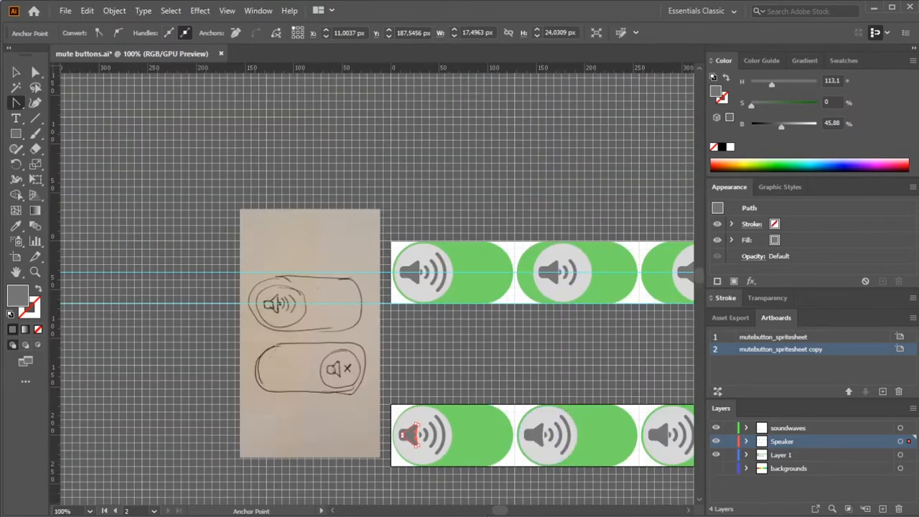
pyautogui.moveTo(499, 511); pyautogui.dragTo(504, 511)
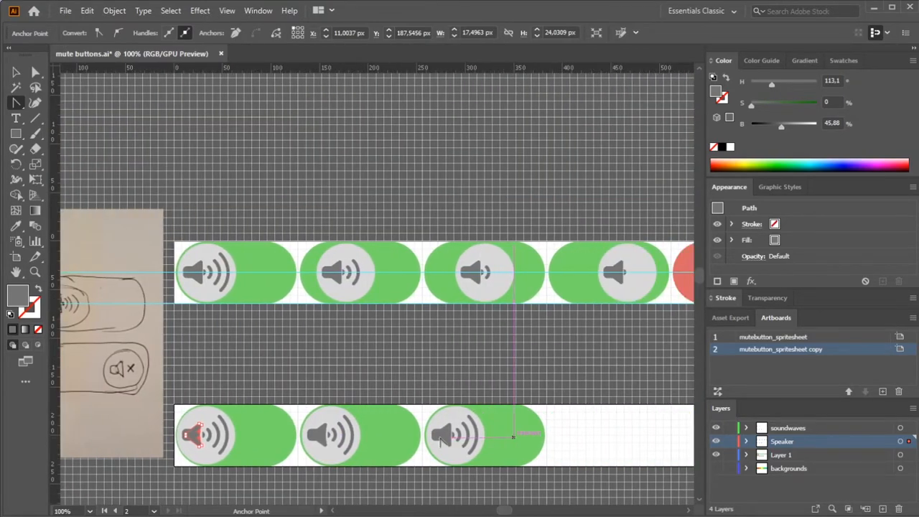
pyautogui.moveTo(501, 513); pyautogui.dragTo(504, 512)
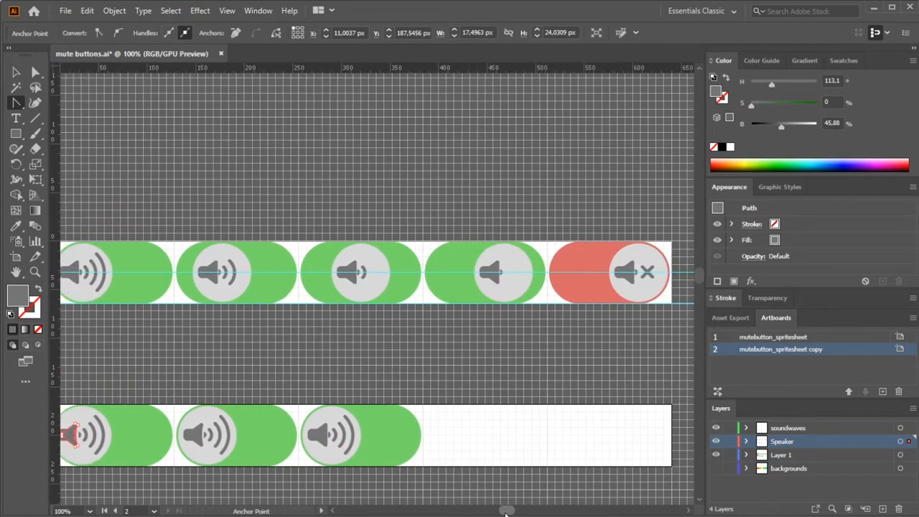
pyautogui.press('v')
pyautogui.click(444, 488)
pyautogui.moveTo(301, 378); pyautogui.dragTo(503, 447)
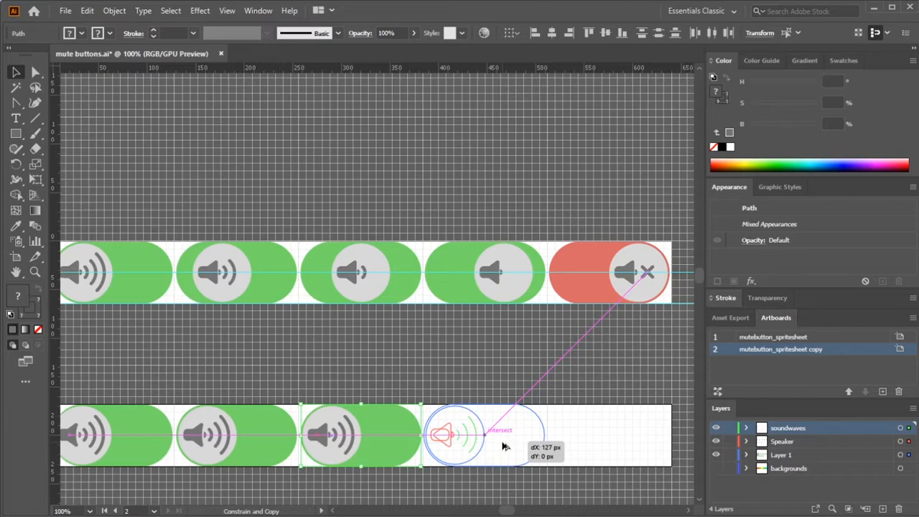
pyautogui.moveTo(502, 447); pyautogui.dragTo(628, 444)
# - Check the fourth button's background position and size, and inspect its spacing from the neighbouring buttons
pyautogui.scroll(5, 596, 447)
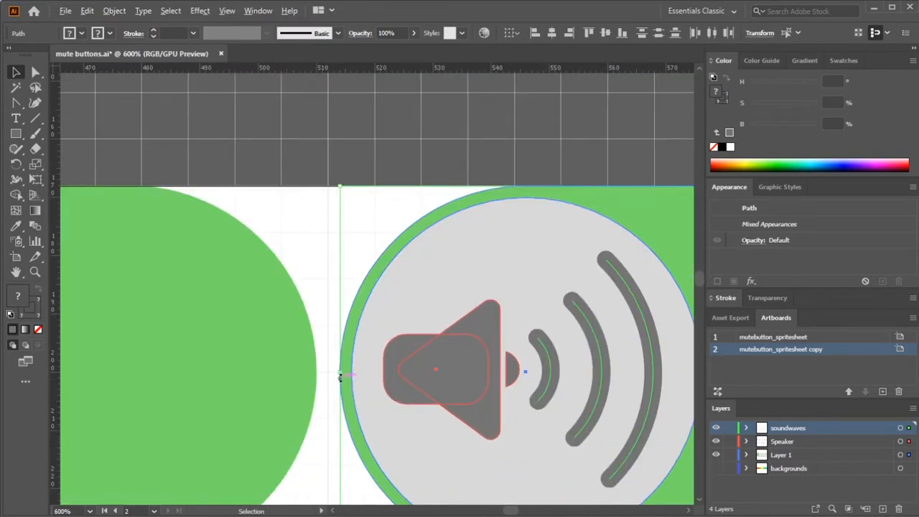
pyautogui.click(315, 378)
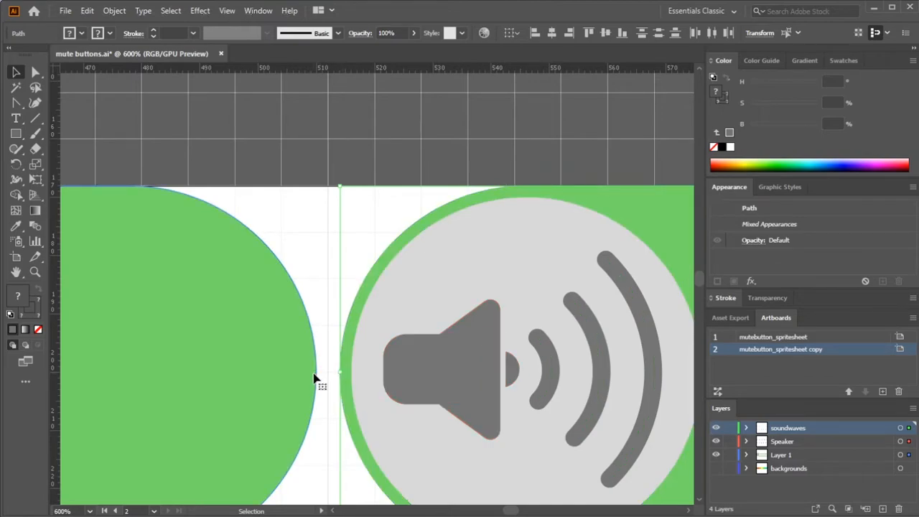
pyautogui.click(315, 379)
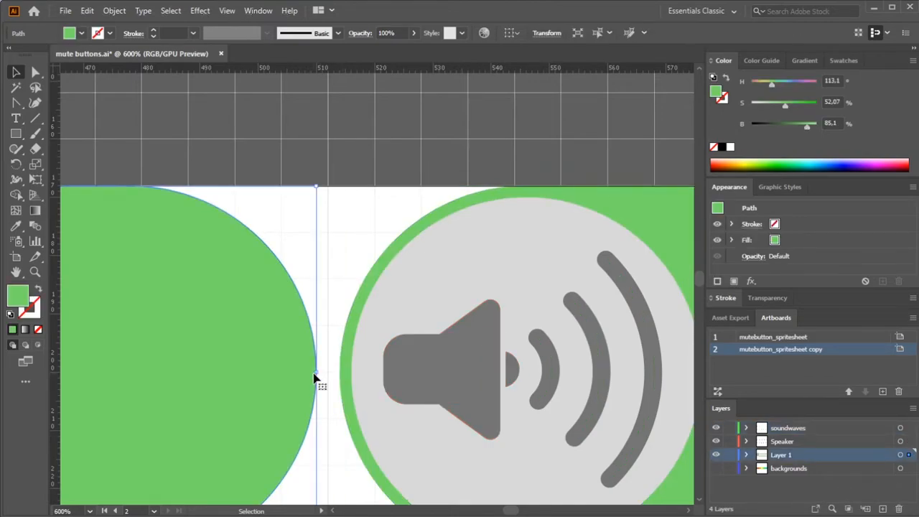
pyautogui.click(550, 33)
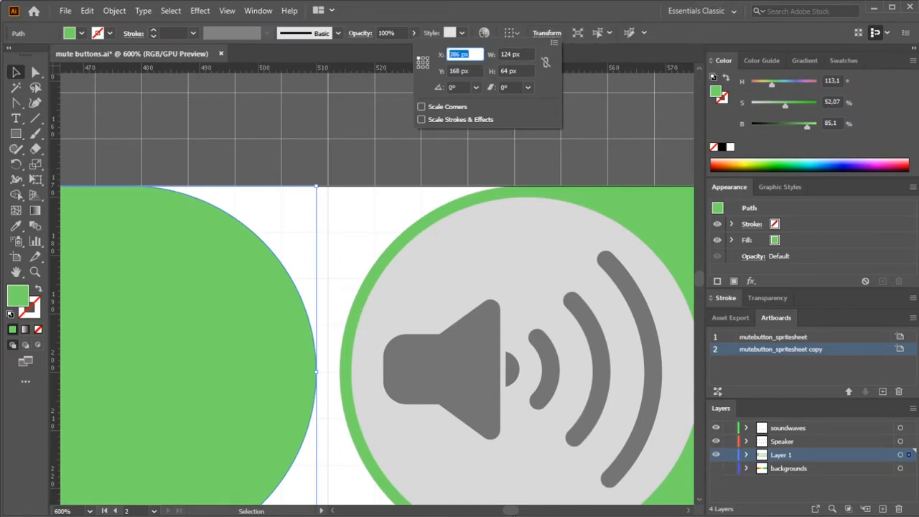
pyautogui.click(512, 512)
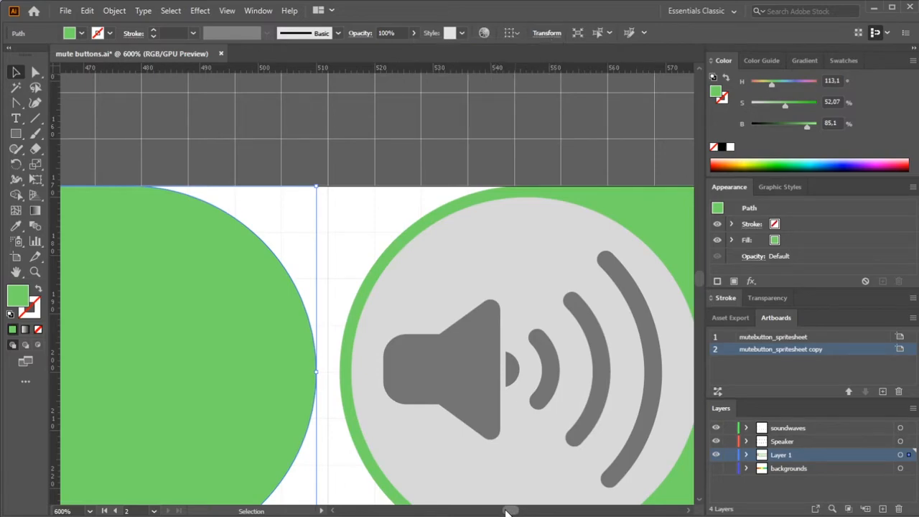
pyautogui.hscroll(-5, 509, 511)
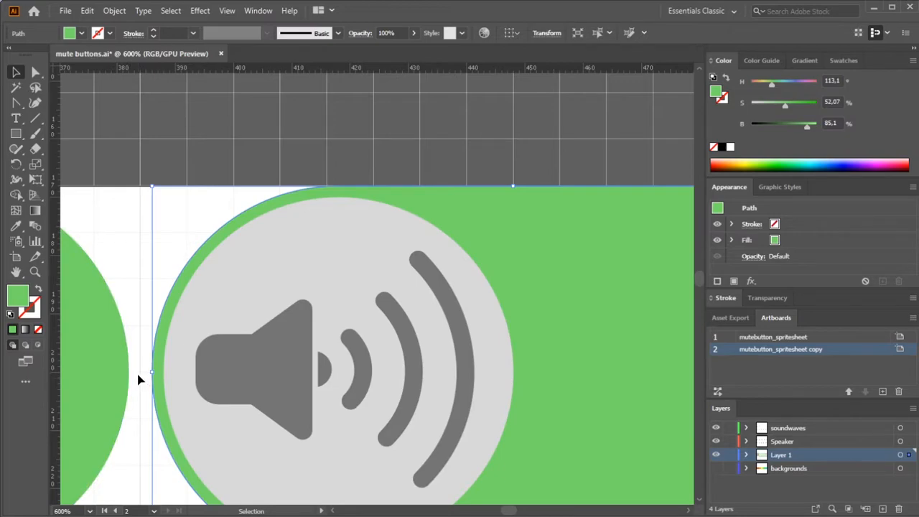
pyautogui.hotkey('ctrl', '-')
pyautogui.hotkey('ctrl', '-')
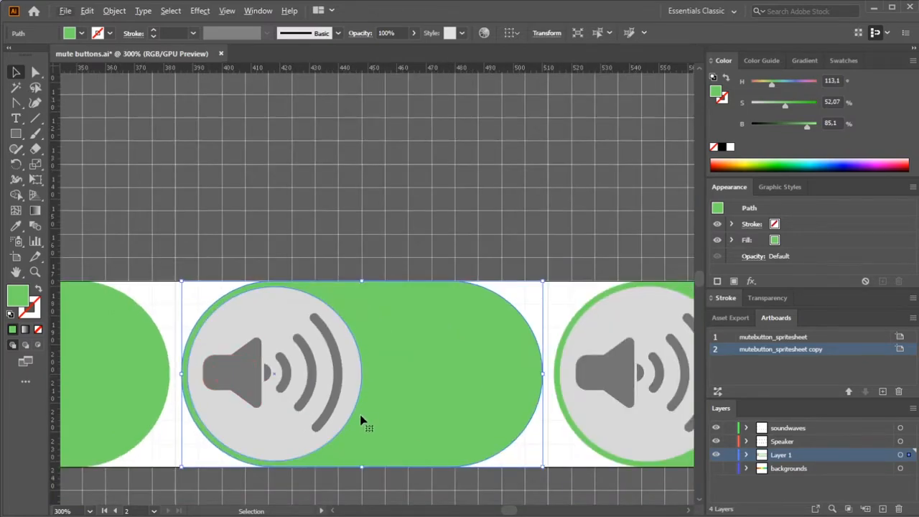
pyautogui.scroll(-1, 246, 381)
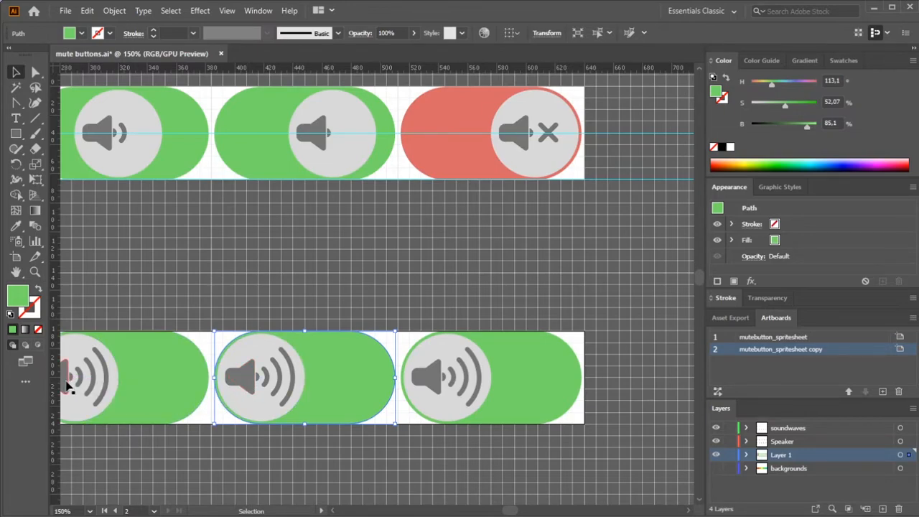
# - Bend the front edge of the fourth button's speaker cone slightly outward with the Anchor Point tool
pyautogui.click(243, 384)
pyautogui.scroll(2, 248, 383)
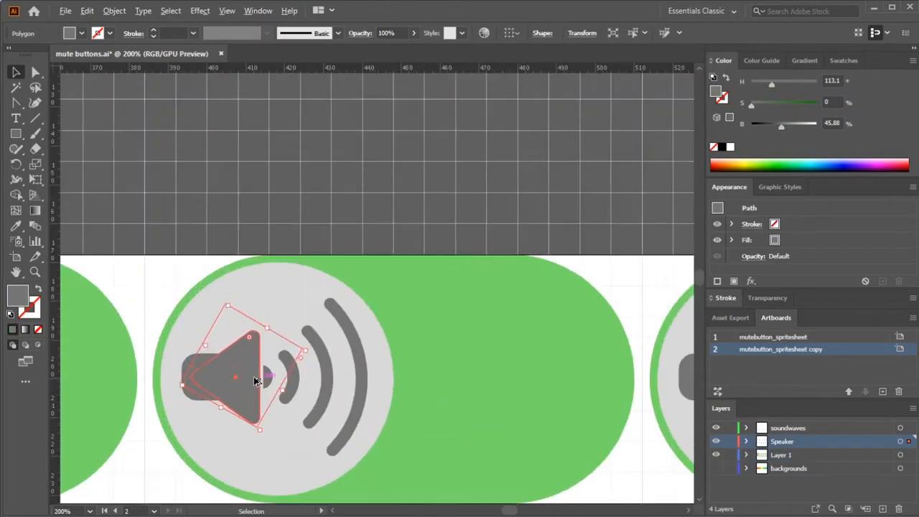
pyautogui.scroll(1, 255, 381)
pyautogui.hotkey('shift', 'c')
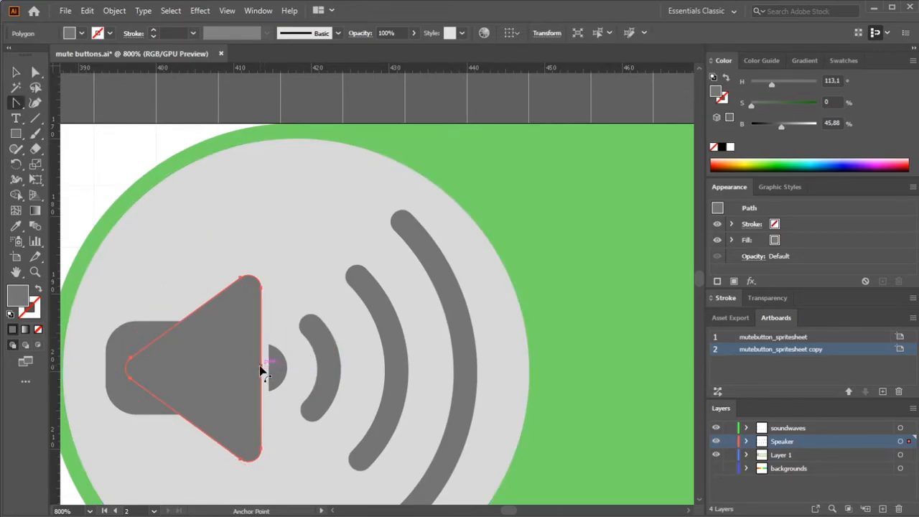
pyautogui.moveTo(263, 369); pyautogui.dragTo(270, 371)
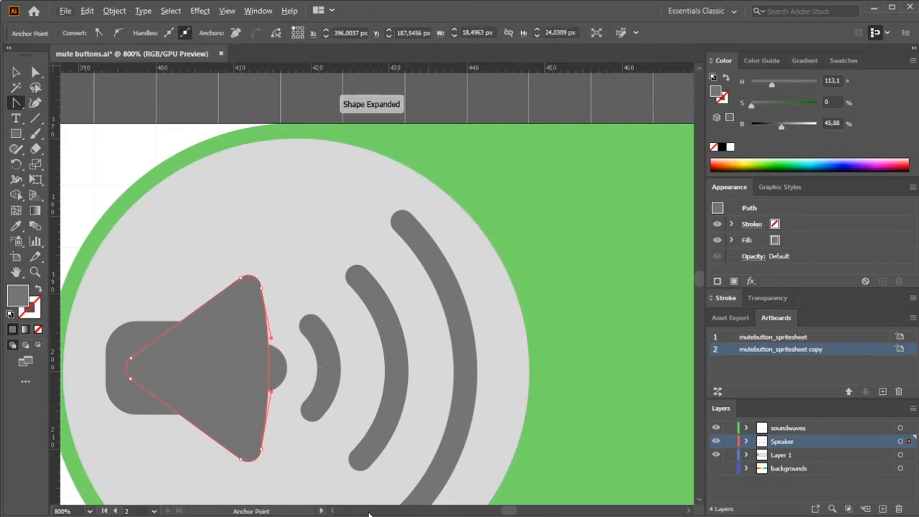
# - Bend the front edge of the fifth button's speaker cone outward, further than on the fourth button
pyautogui.moveTo(509, 511); pyautogui.dragTo(510, 512)
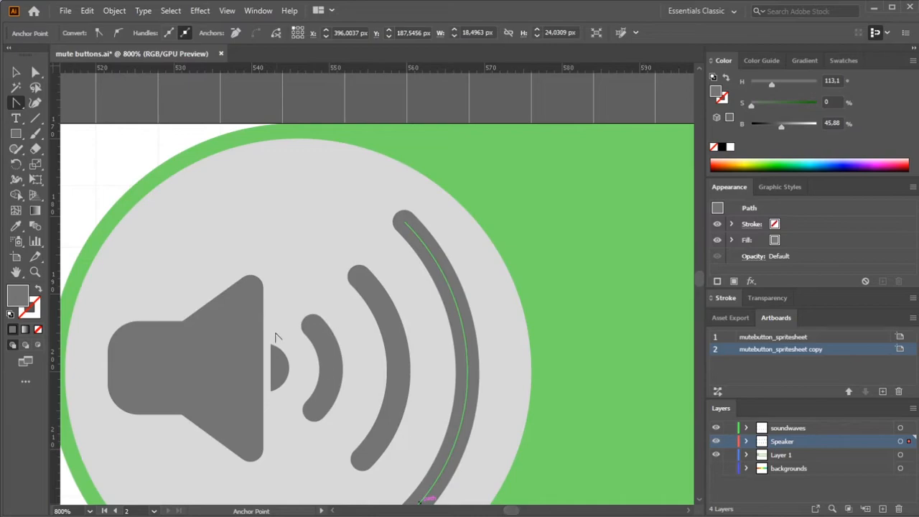
pyautogui.moveTo(266, 369); pyautogui.dragTo(278, 364)
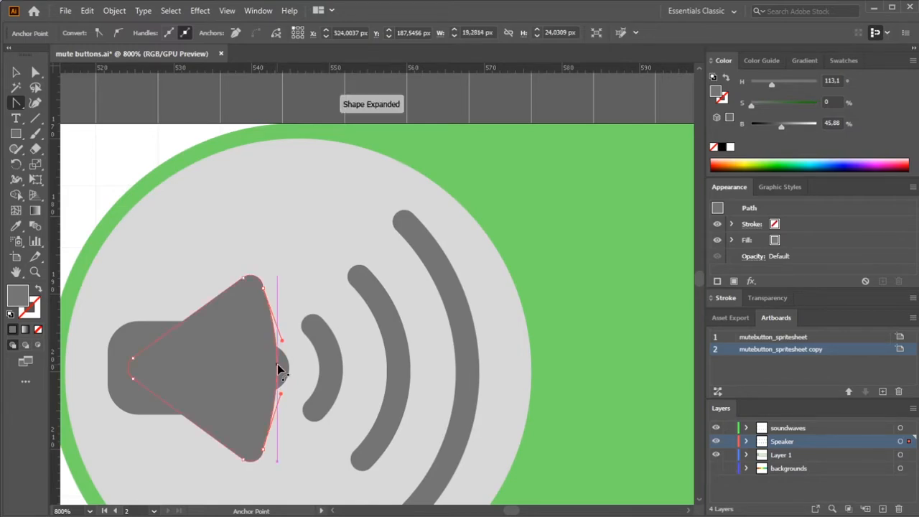
pyautogui.scroll(-2, 277, 364)
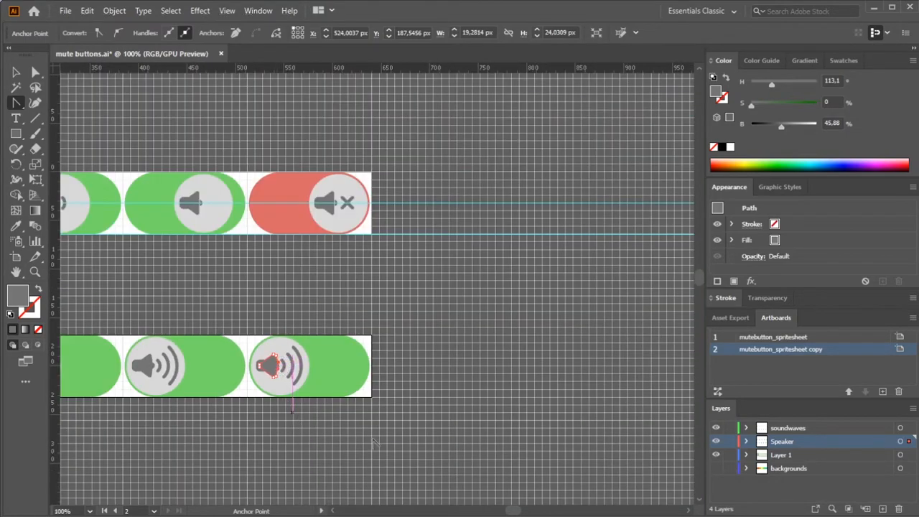
pyautogui.moveTo(512, 511)
pyautogui.mouseDown()
pyautogui.moveTo(495, 511)
pyautogui.moveTo(508, 510)
pyautogui.mouseUp()
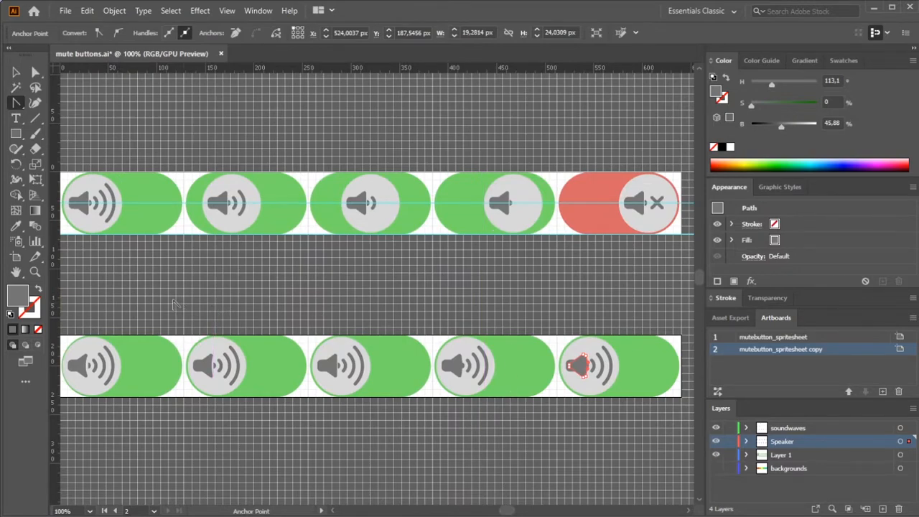
# - Rename the second artboard to unmuted_animation
pyautogui.click(16, 257)
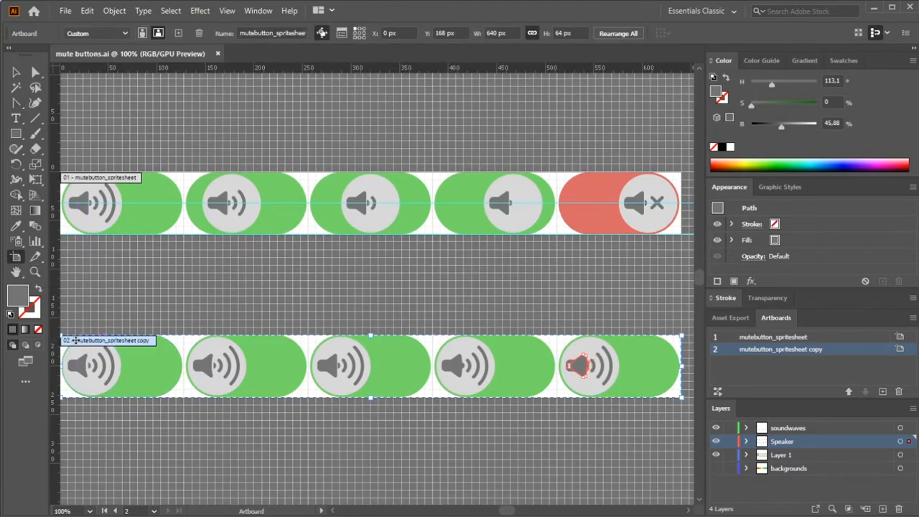
pyautogui.click(809, 349)
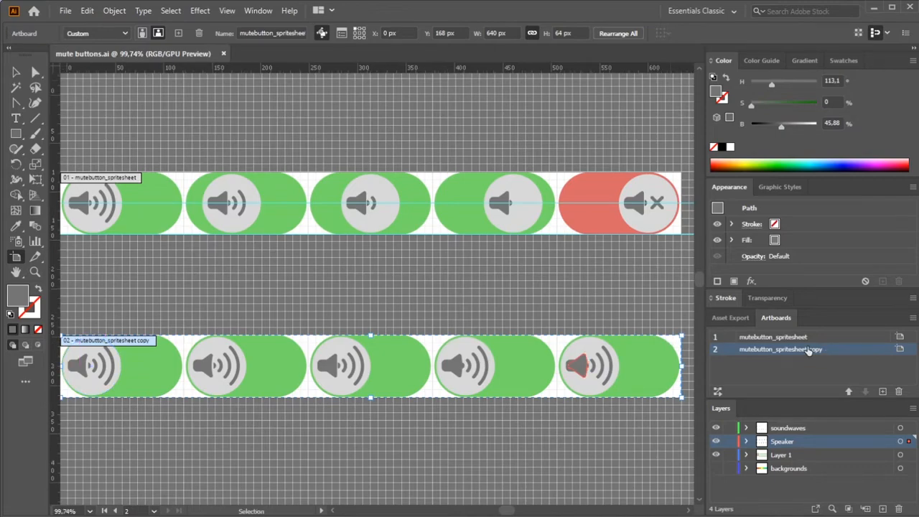
pyautogui.doubleClick(809, 350)
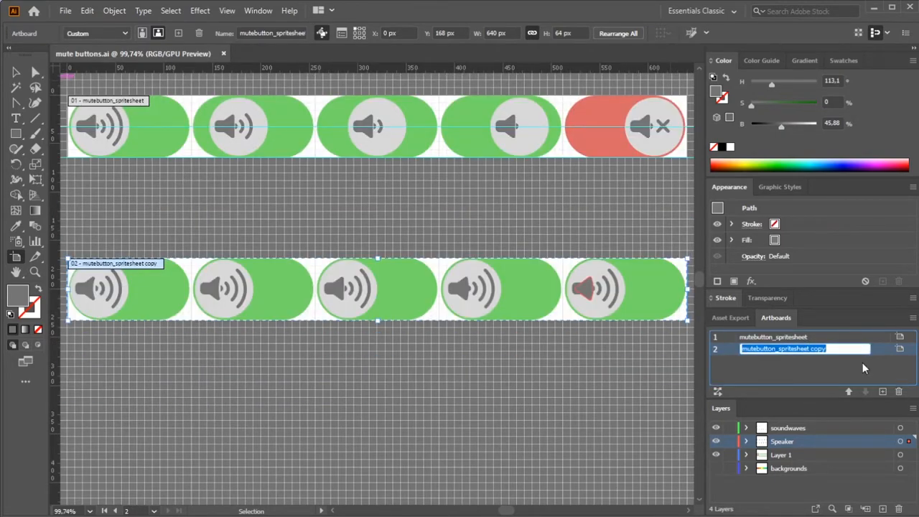
pyautogui.write('unmuted_an')
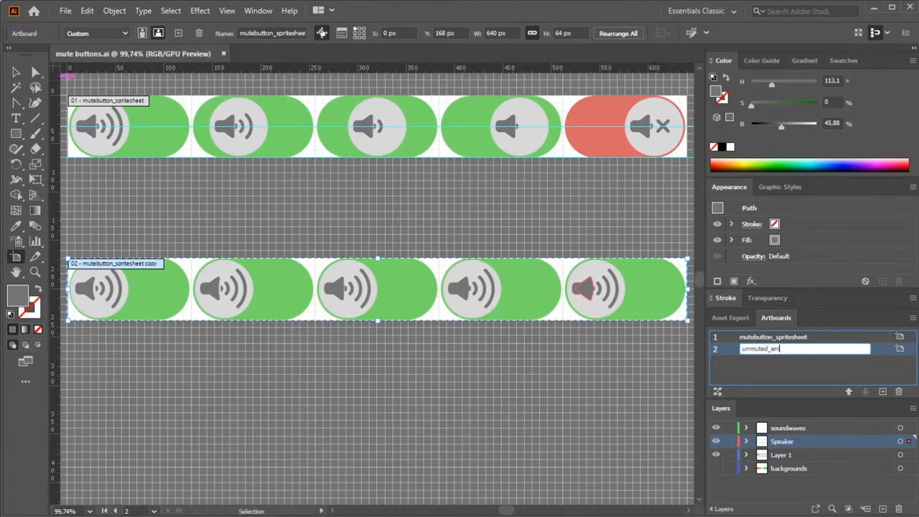
pyautogui.write('imation')
pyautogui.press('Return')
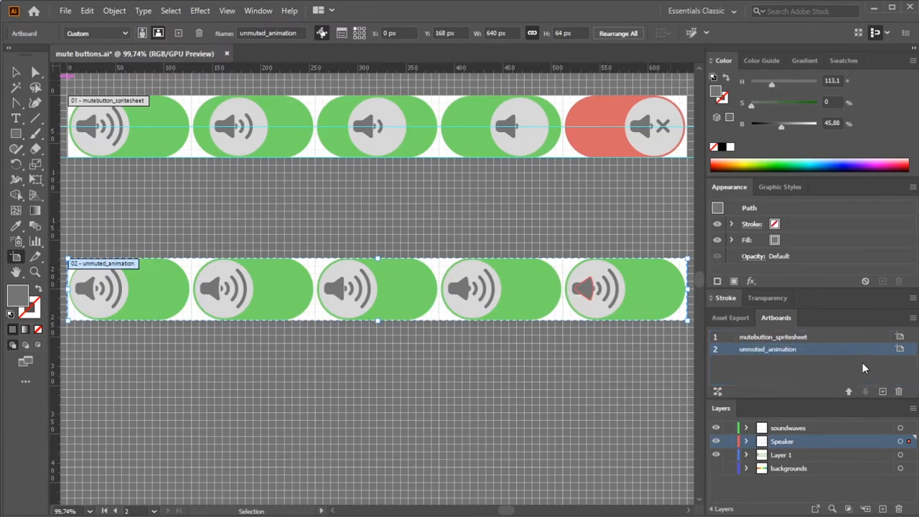
# - Export only the unmuted_animation artboard as SVG with Export for Screens, replacing the existing unmuted_animation.svg
pyautogui.click(62, 9)
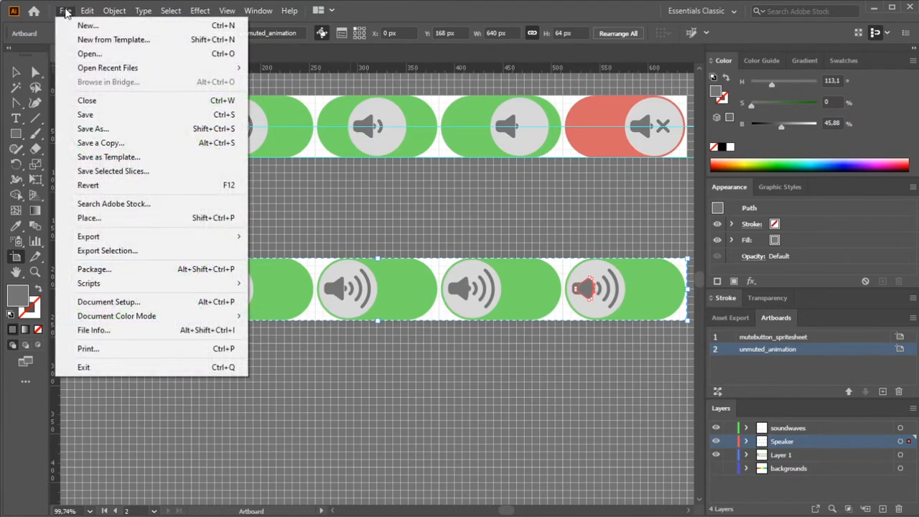
pyautogui.moveTo(107, 237)
pyautogui.click(337, 238)
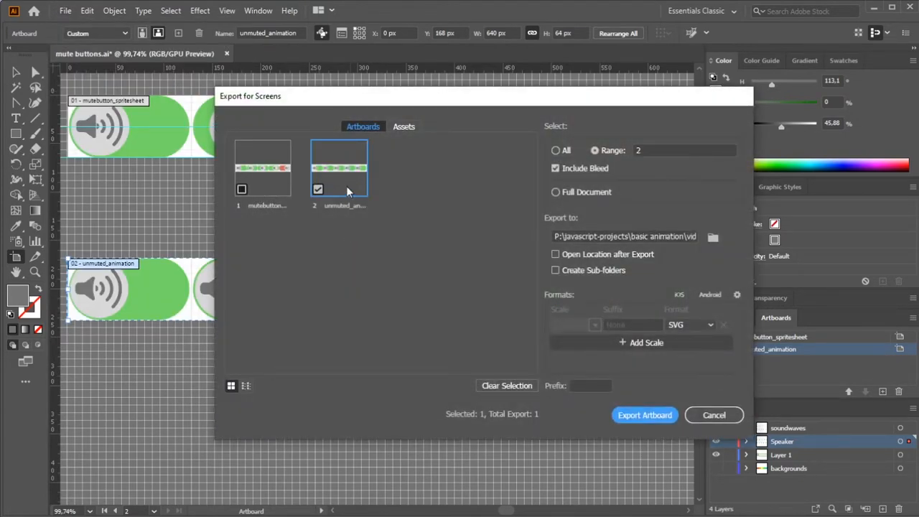
pyautogui.click(651, 416)
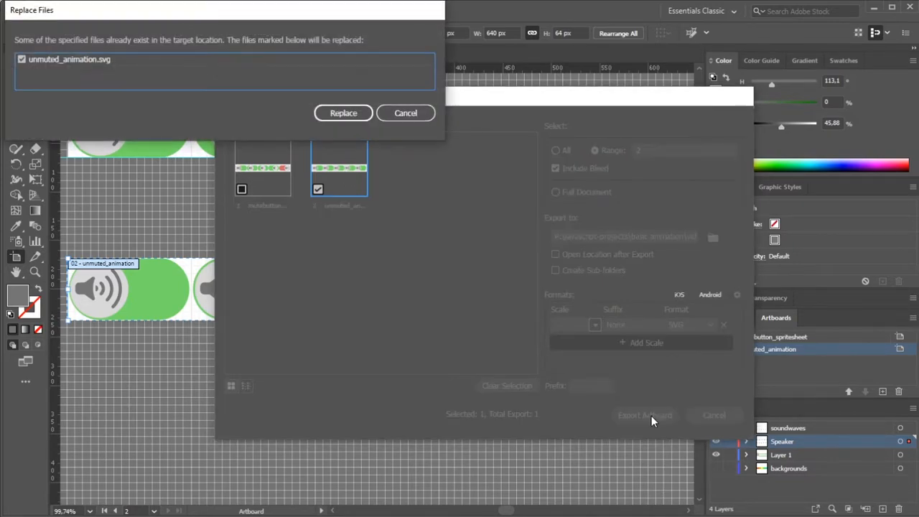
pyautogui.click(348, 113)
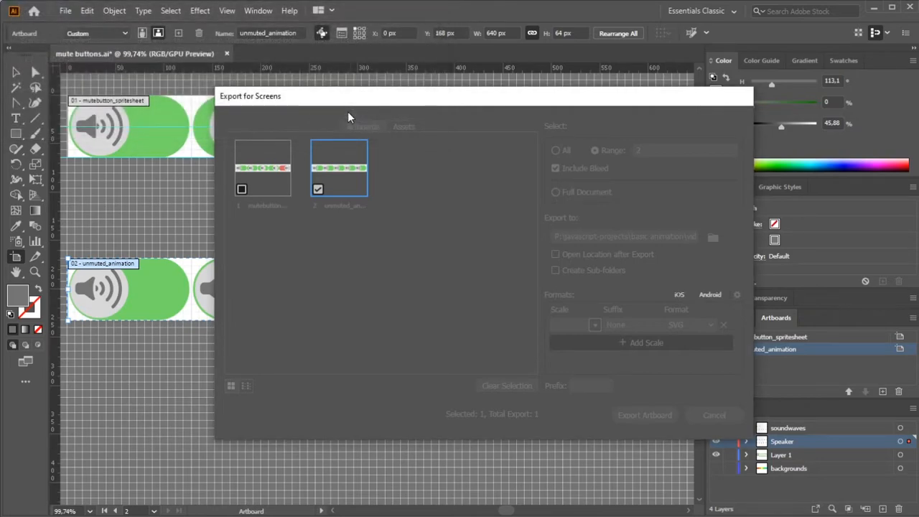
pyautogui.press('v')
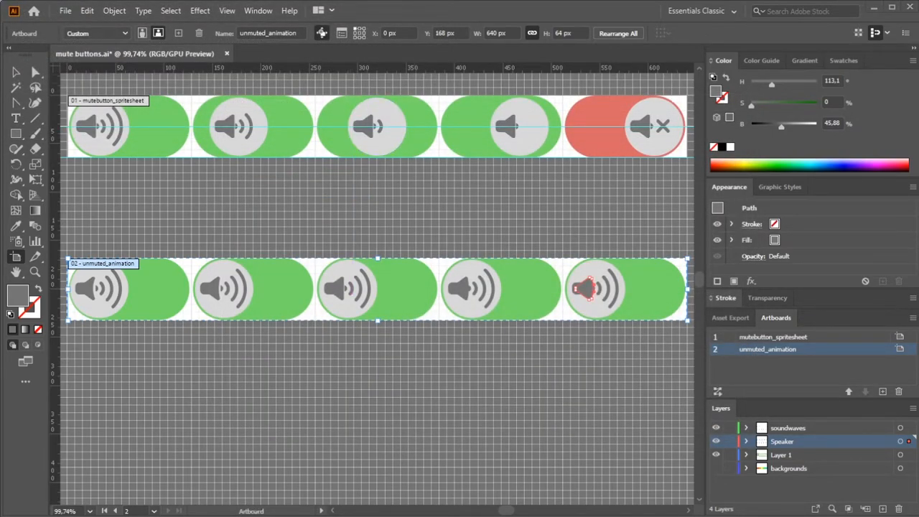
# - Switch to Brackets, add the class unmuted to the mute_sfx_button div in index.html, and save the file
pyautogui.click(875, 9)
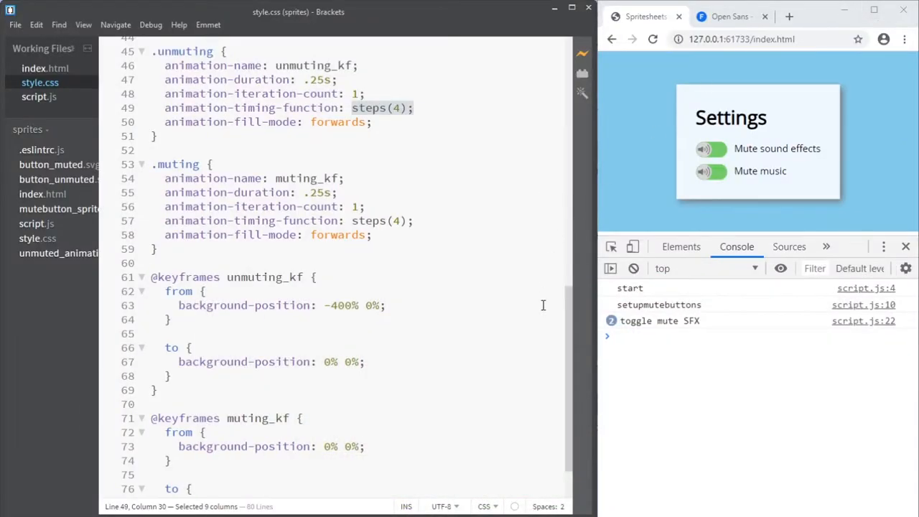
pyautogui.click(44, 69)
pyautogui.click(512, 279)
pyautogui.write('unmy')
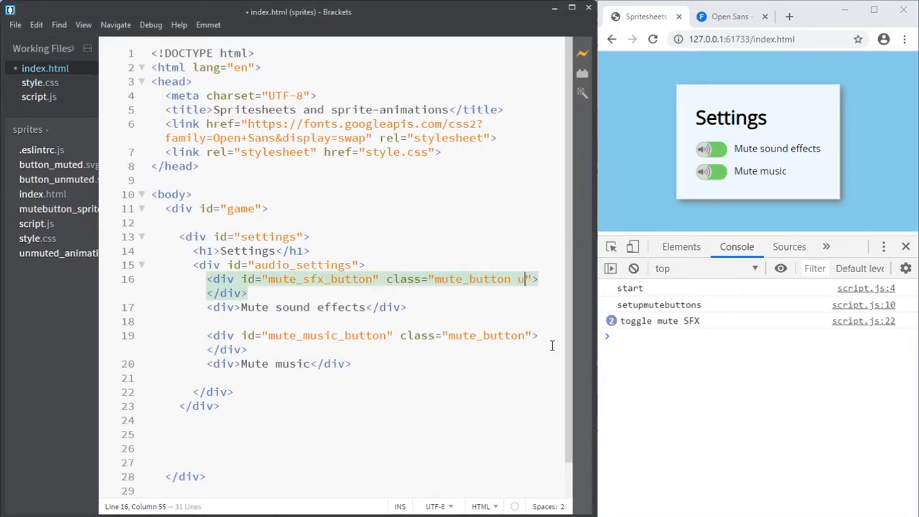
pyautogui.press('BackSpace')
pyautogui.write('uted')
pyautogui.hotkey('ctrl', 's')
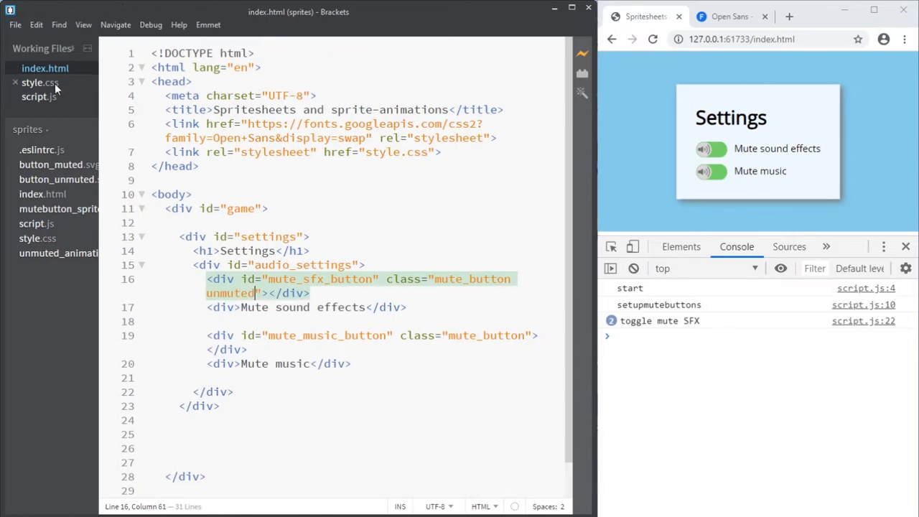
# - Add an empty .unmuted rule at the end of style.css, after the muting_kf keyframes
pyautogui.click(47, 84)
pyautogui.scroll(-2, 400, 418)
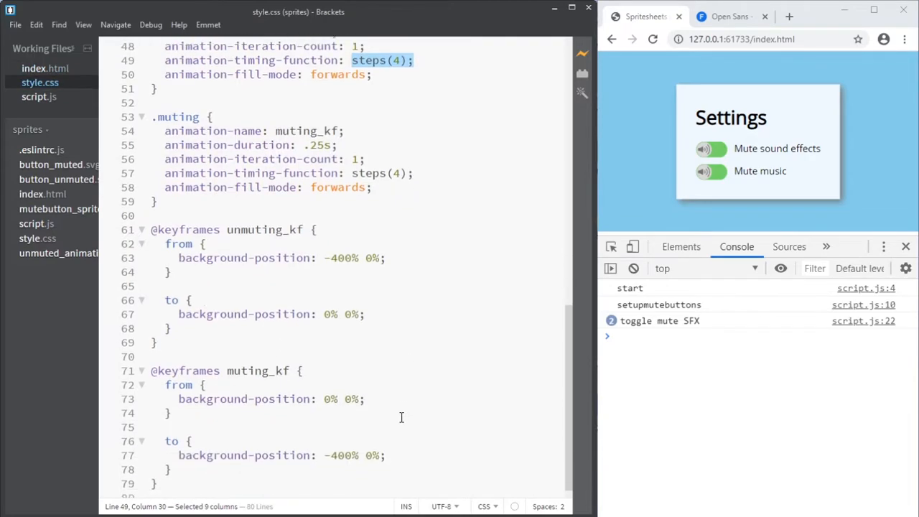
pyautogui.click(340, 466)
pyautogui.press('Return')
pyautogui.press('Return')
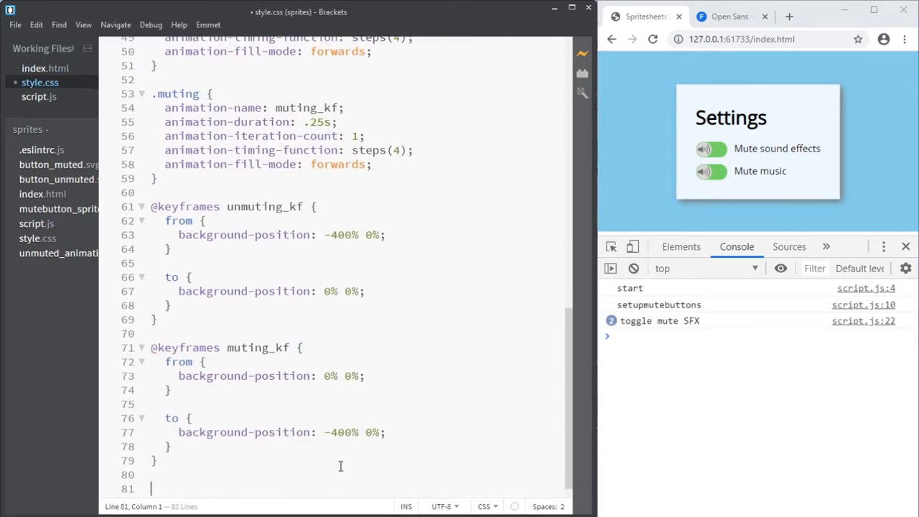
pyautogui.write('.unmuted {')
pyautogui.press('Return')
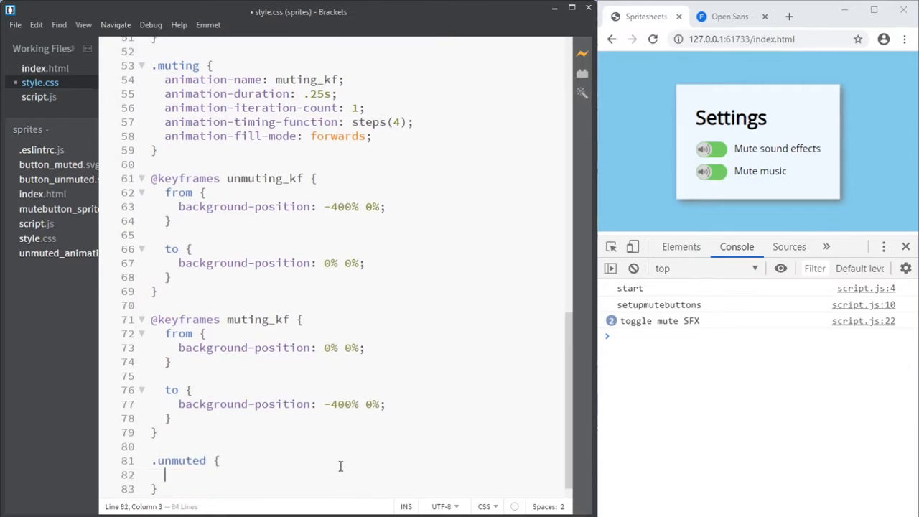
# - Set animation-name to unmuted_kf in the .unmuted rule
pyautogui.write('ani')
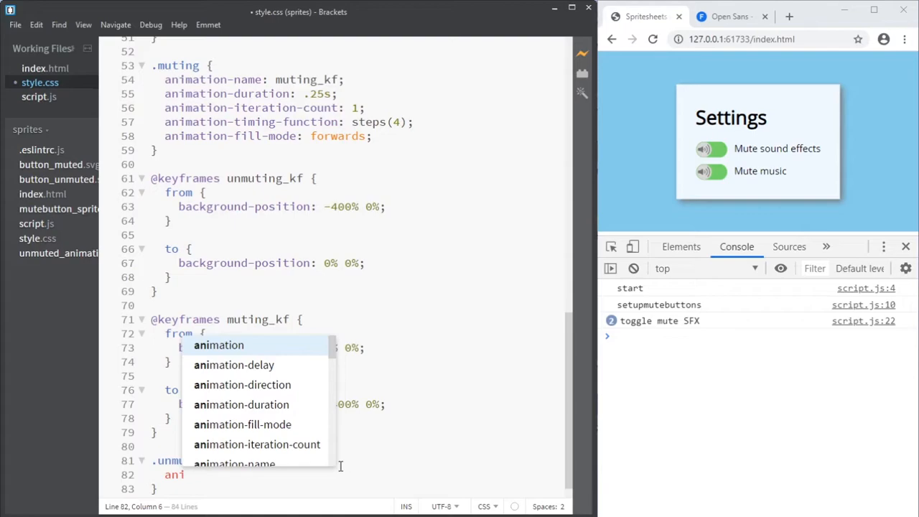
pyautogui.write('-n')
pyautogui.press('Return')
pyautogui.write('u')
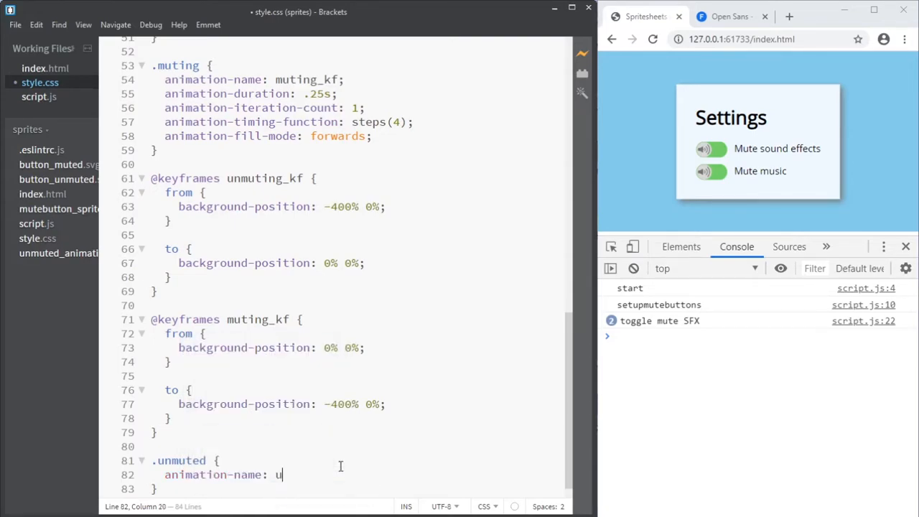
pyautogui.write('nmuted_kf;')
pyautogui.press('Return')
# - Set animation-iteration-count to infinite in the .unmuted rule
pyautogui.write('ani')
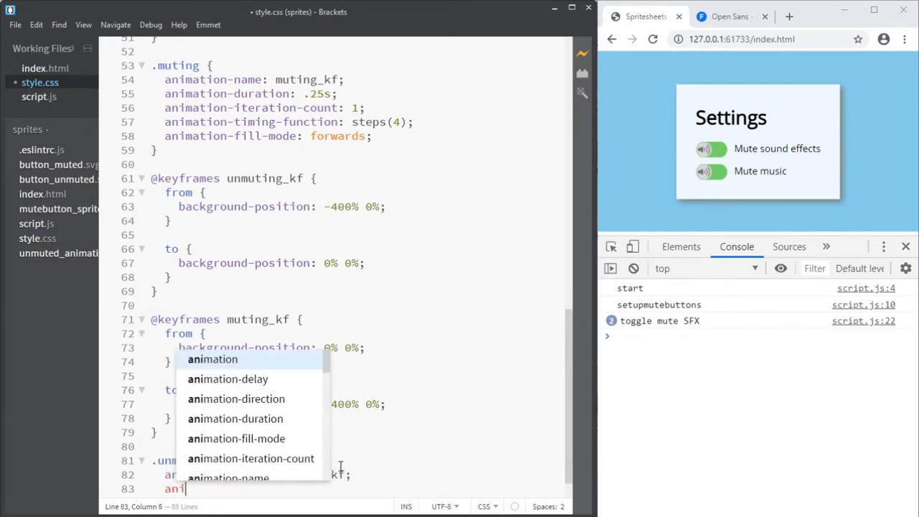
pyautogui.press('Down')
pyautogui.press('Down')
pyautogui.press('Down')
pyautogui.press('Down')
pyautogui.press('Down')
pyautogui.press('Return')
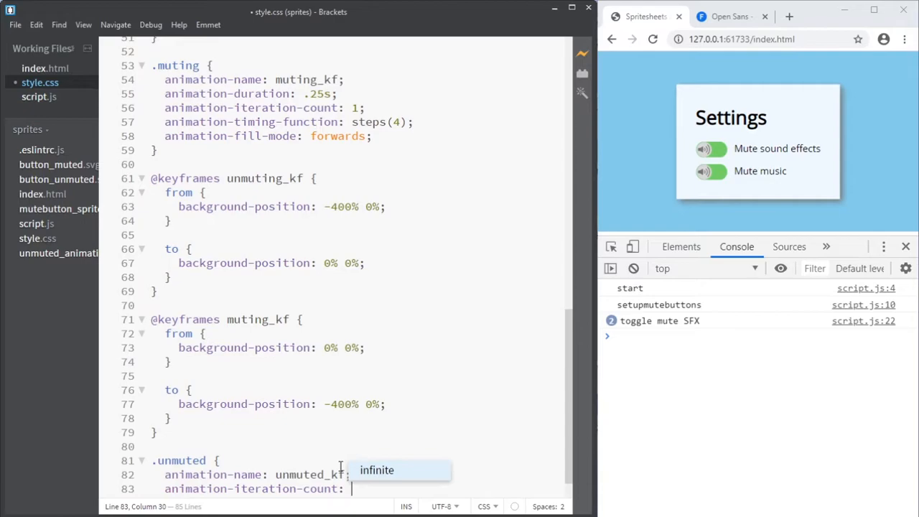
pyautogui.press('Return')
pyautogui.write(';')
pyautogui.press('Return')
# - Set animation-duration to 1s in the .unmuted rule
pyautogui.write('du')
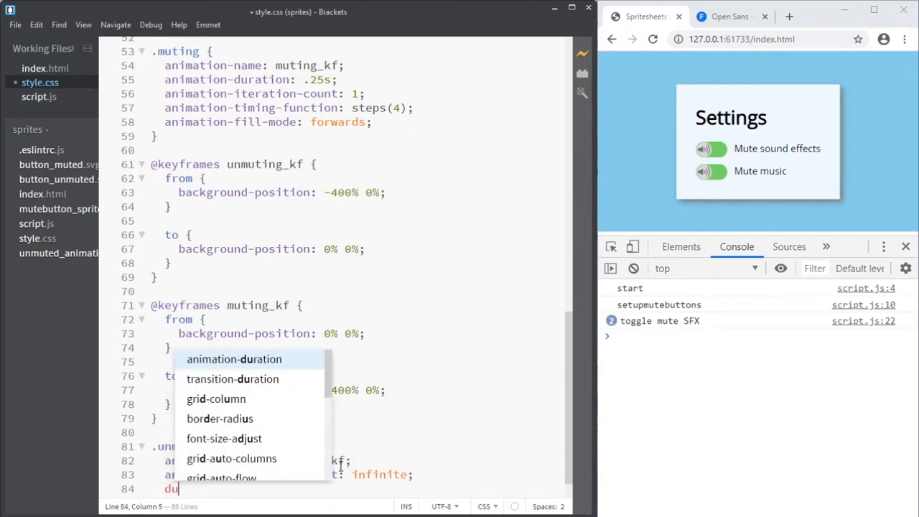
pyautogui.press('BackSpace')
pyautogui.write('ur')
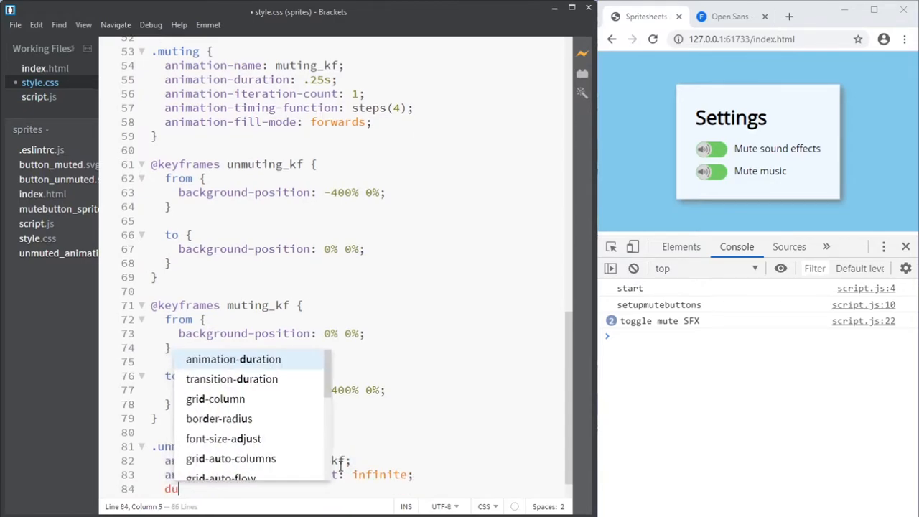
pyautogui.press('Return')
pyautogui.write('1s;')
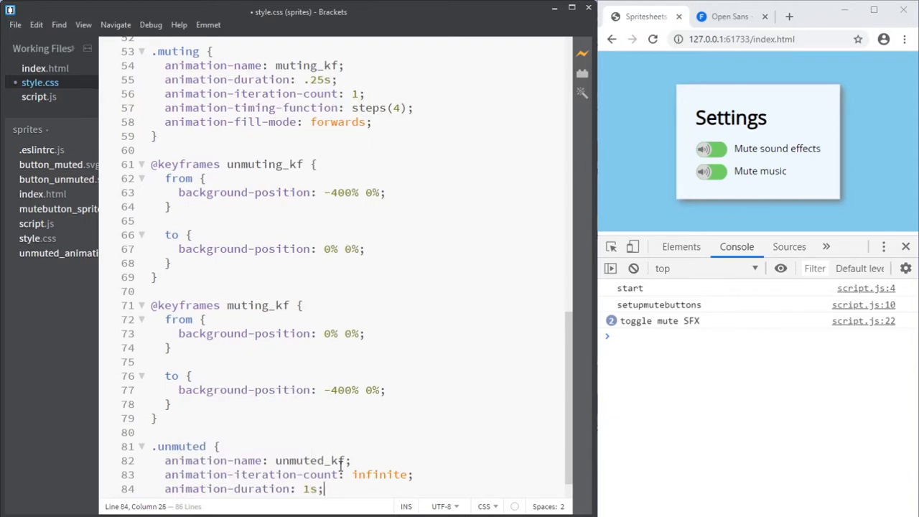
pyautogui.press('Down')
pyautogui.press('Return')
pyautogui.press('Return')
pyautogui.write('@key')
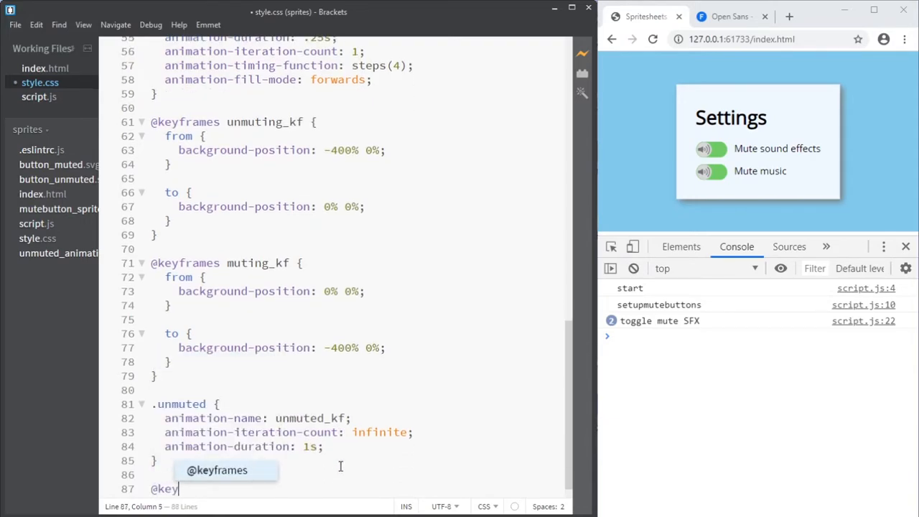
pyautogui.press('Return')
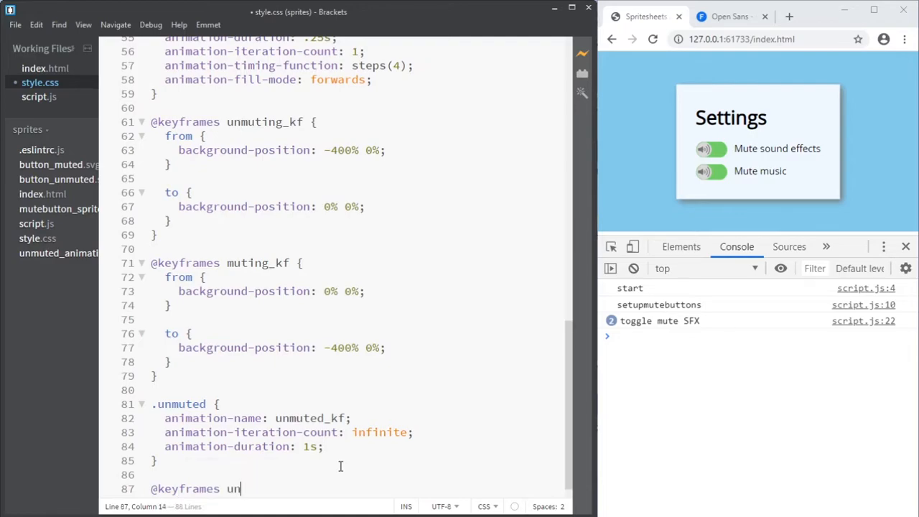
pyautogui.write('unmuted_kf {')
pyautogui.press('Return')
# - Add a from block to unmuted_kf with background-position: 0% 0%
pyautogui.write('from ')
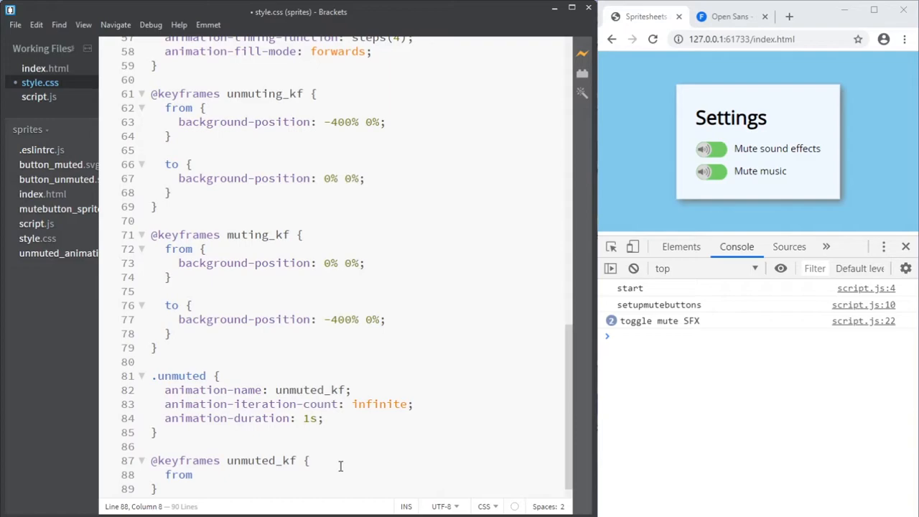
pyautogui.write('{')
pyautogui.press('Return')
pyautogui.write('bakpo')
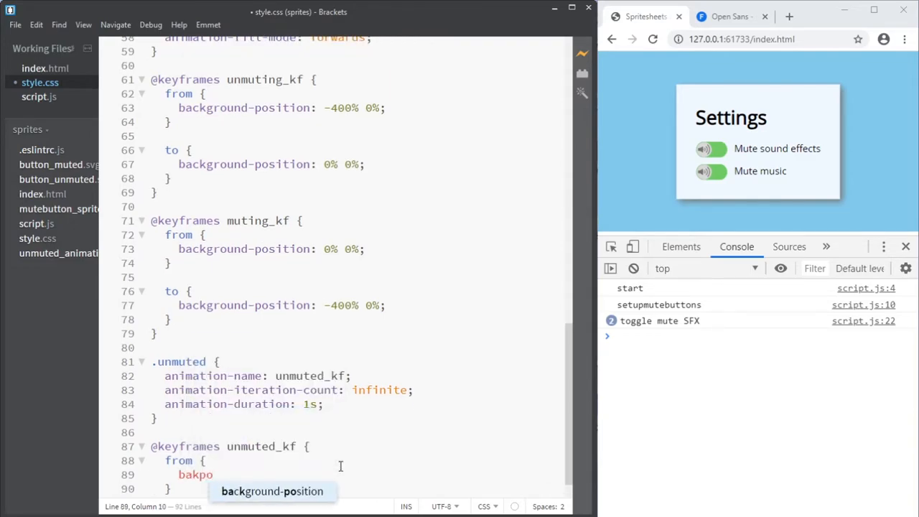
pyautogui.press('Return')
pyautogui.write('0% 0%;')
pyautogui.press('Down')
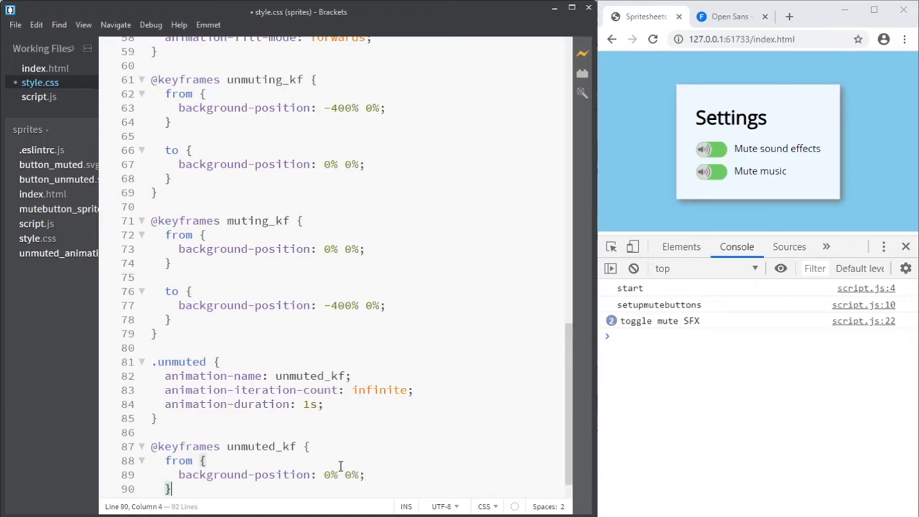
# - Add a to block to unmuted_kf with background-position: -400% 0%, and save the stylesheet
pyautogui.press('Return')
pyautogui.press('Return')
pyautogui.write('to ')
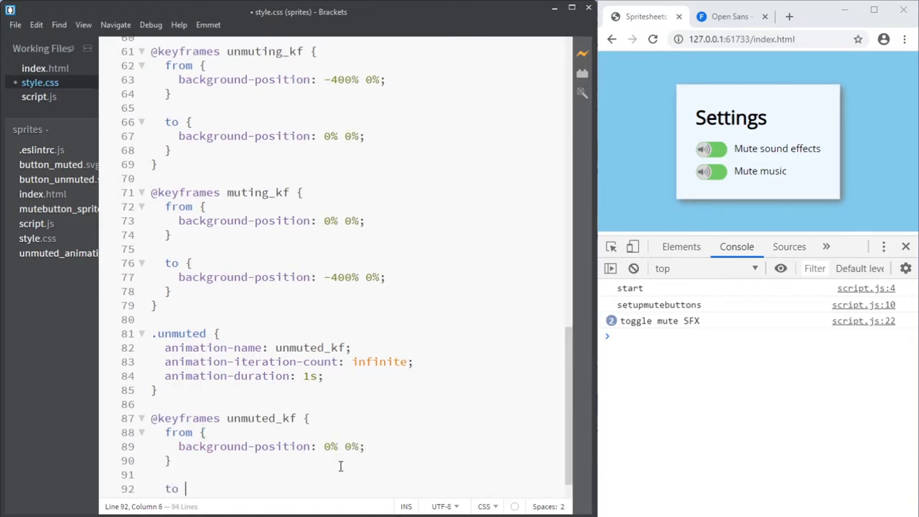
pyautogui.write('{')
pyautogui.press('Return')
pyautogui.write('back')
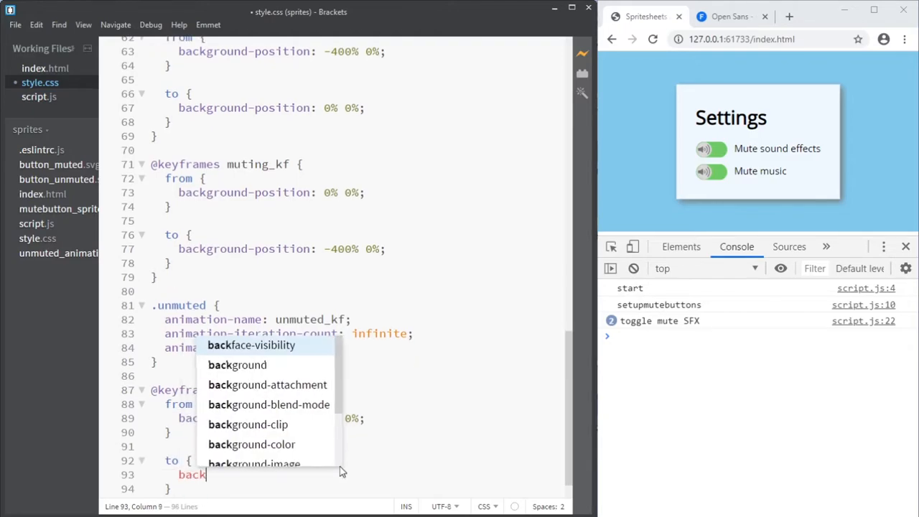
pyautogui.write('po')
pyautogui.press('Return')
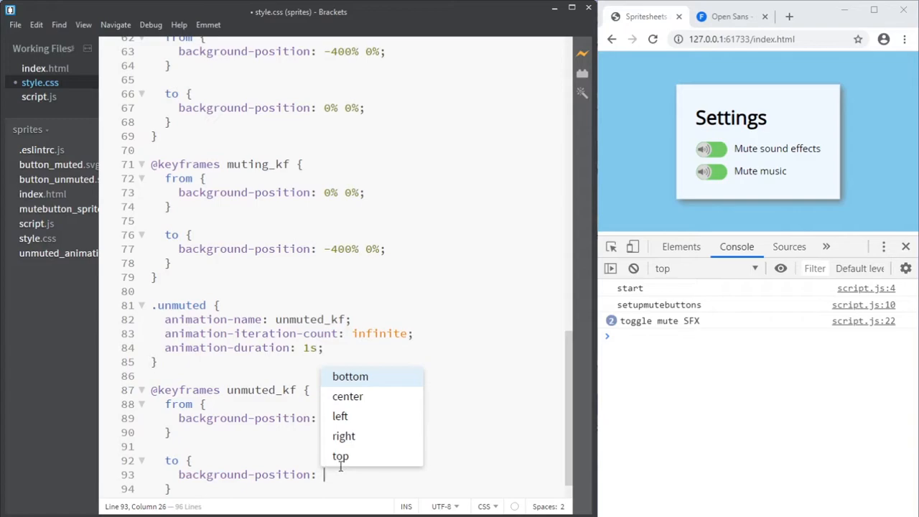
pyautogui.write('-400% 0')
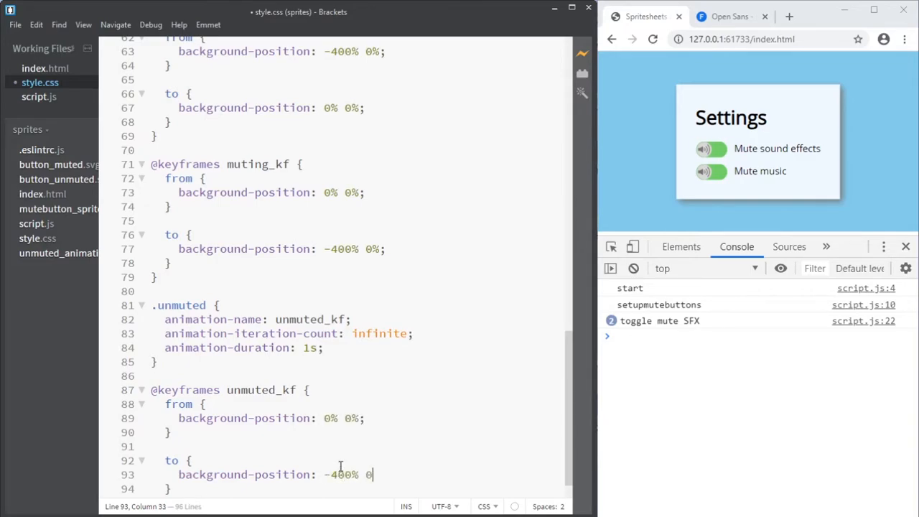
pyautogui.write('%;')
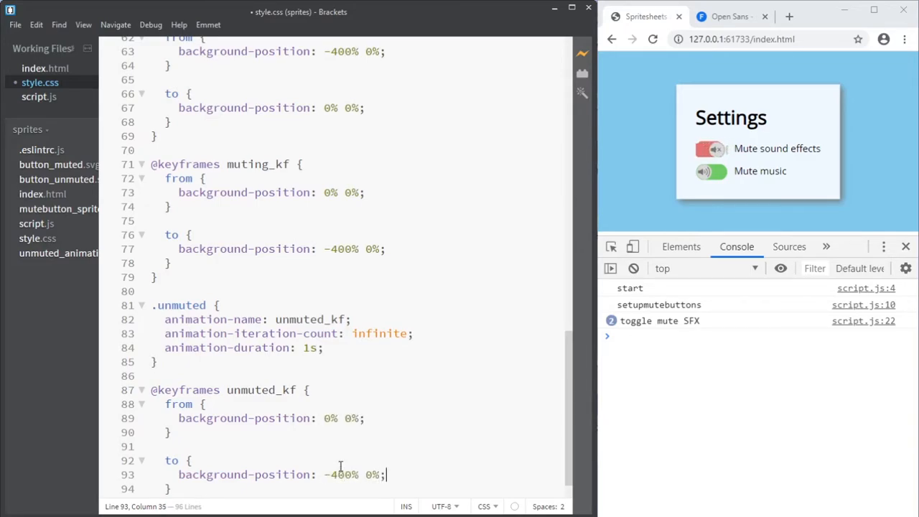
pyautogui.hotkey('ctrl', 's')
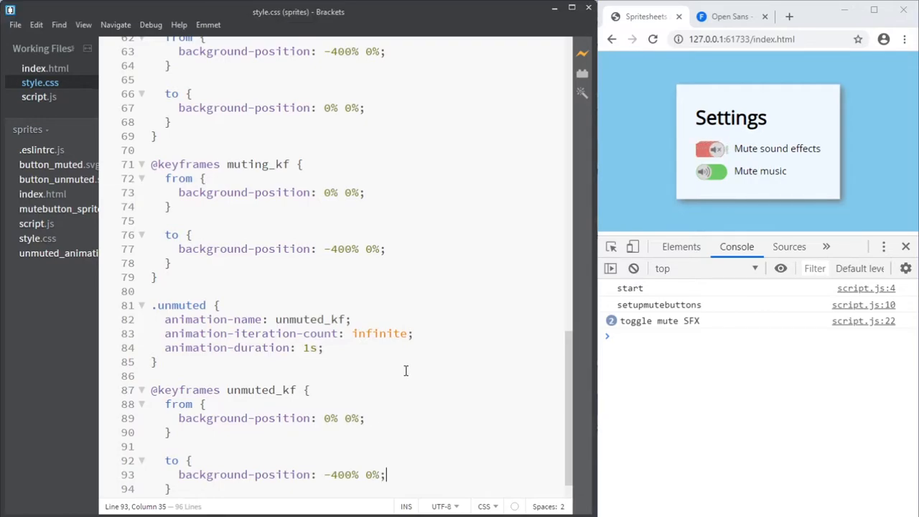
# - Add animation-timing-function: steps(4) after the duration in the .unmuted rule, and save the stylesheet
pyautogui.press('Return')
pyautogui.write('ani')
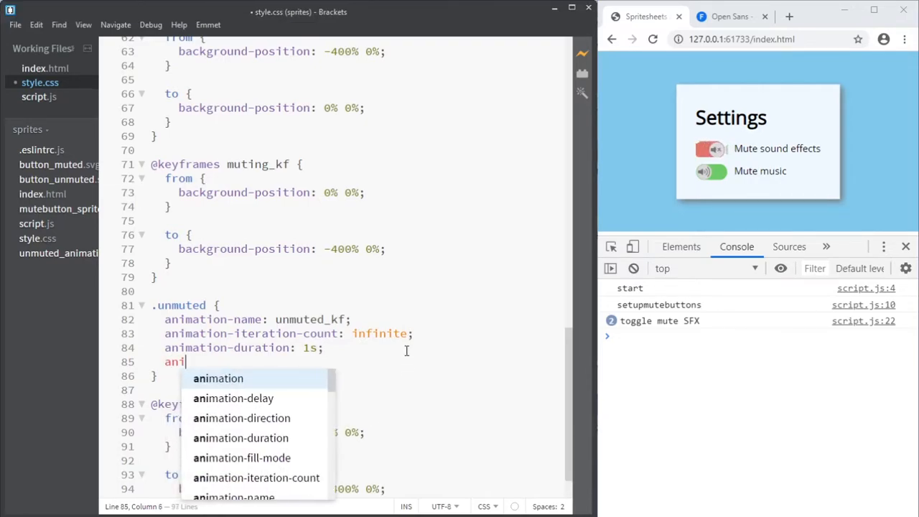
pyautogui.write('mat')
pyautogui.press('Return')
pyautogui.write('ste')
pyautogui.press('Down')
pyautogui.press('Down')
pyautogui.press('Return')
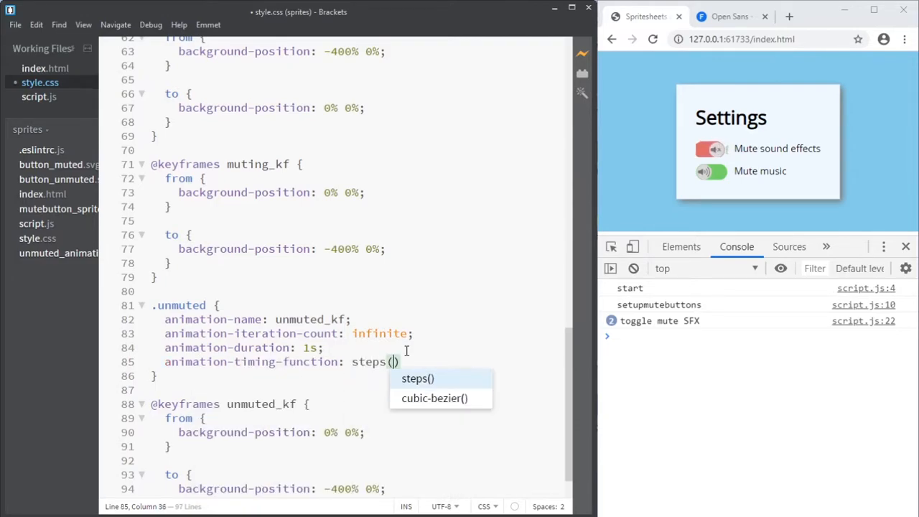
pyautogui.write('4')
pyautogui.press('End')
pyautogui.write(';')
pyautogui.hotkey('ctrl', 's')
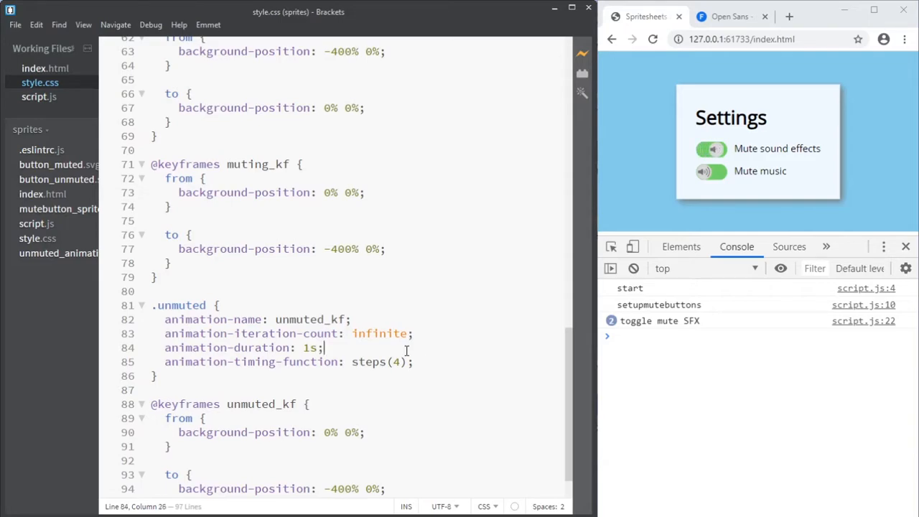
# - Add background-image: url(unmuted_animation.svg); as the first declaration in the .unmuted rule, and save the stylesheet
pyautogui.press('Up')
pyautogui.press('Return')
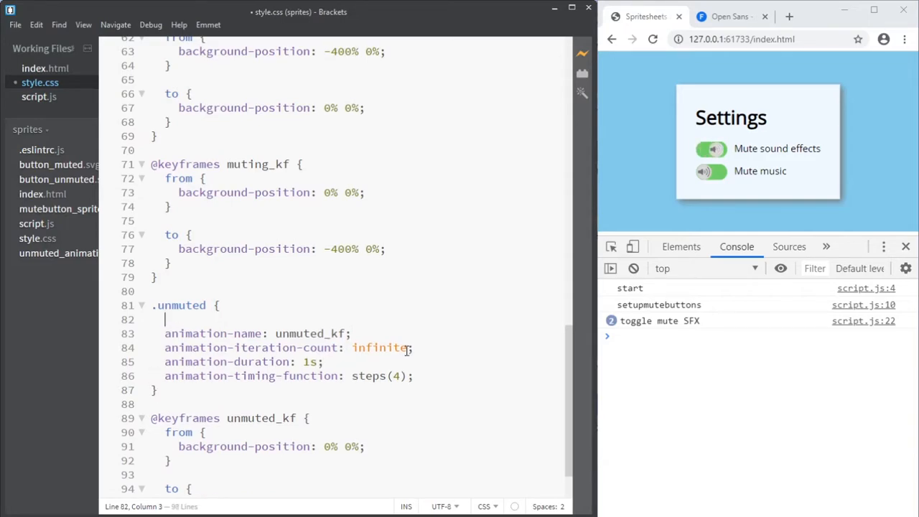
pyautogui.write('bcao,')
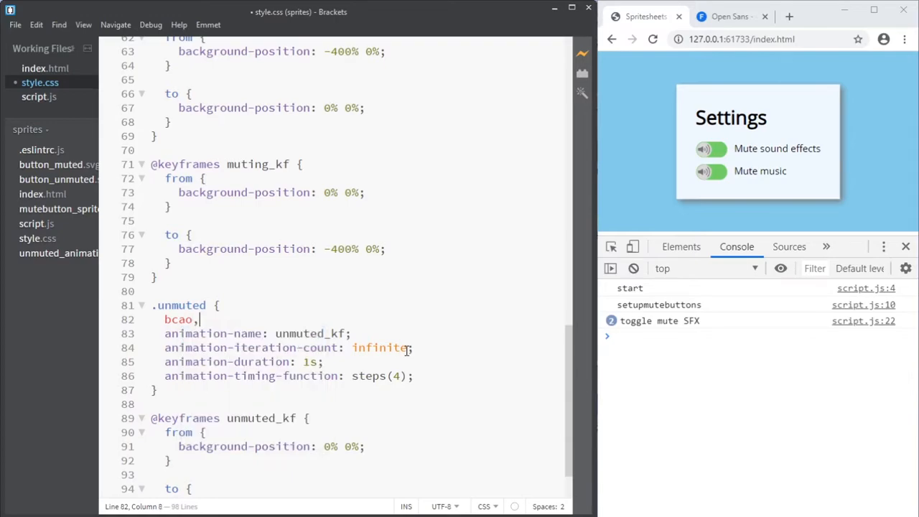
pyautogui.press('BackSpace')
pyautogui.press('BackSpace')
pyautogui.write('ackim')
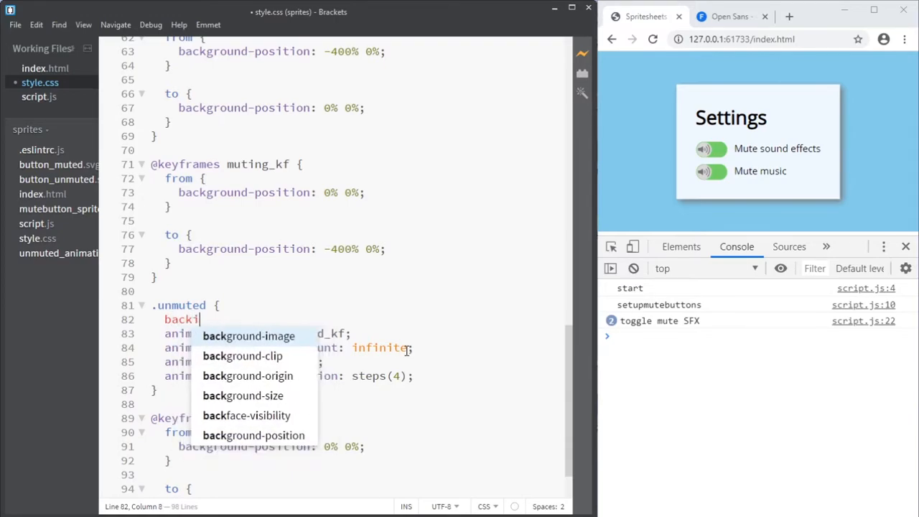
pyautogui.press('Return')
pyautogui.write('url')
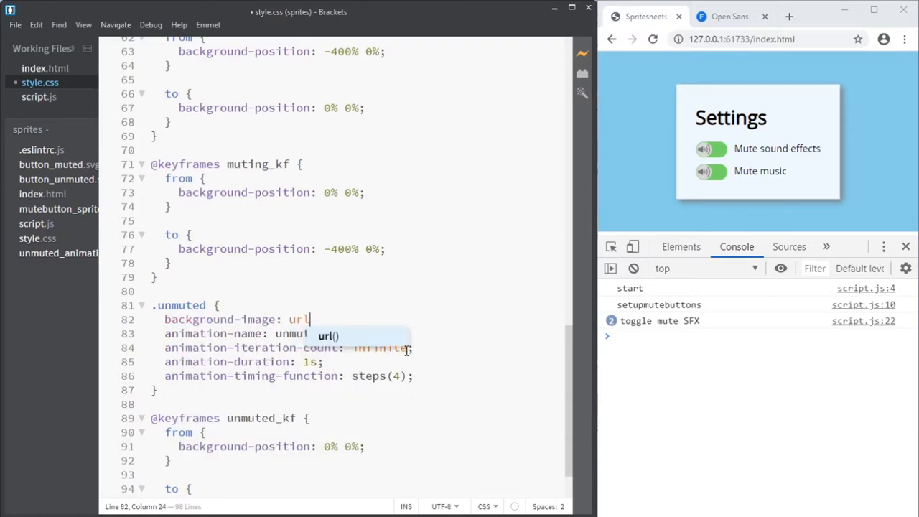
pyautogui.press('Return')
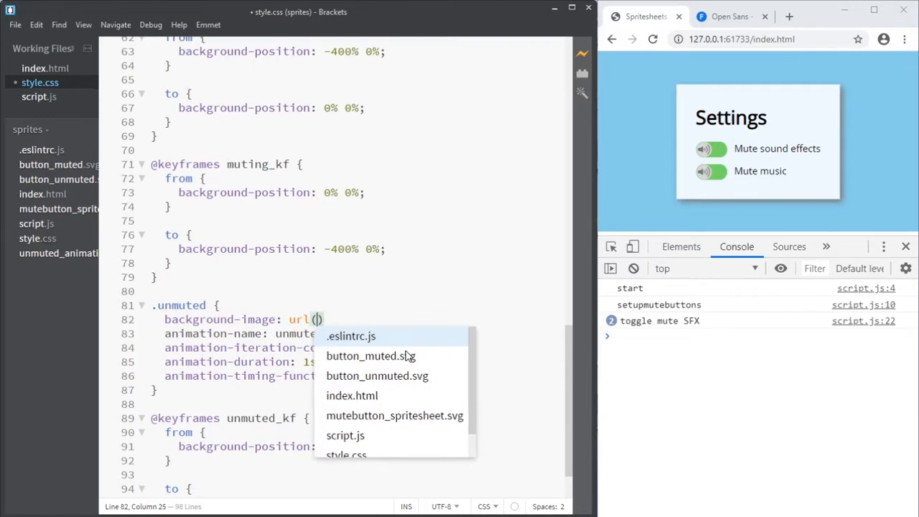
pyautogui.write('un')
pyautogui.press('Return')
pyautogui.write(';')
pyautogui.hotkey('ctrl', 's')
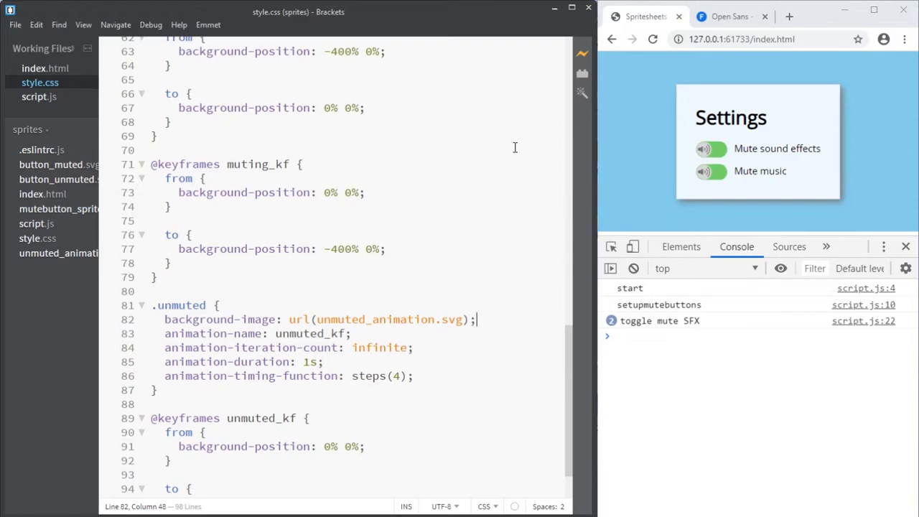
# - Widen the browser window and enlarge its page area to examine the animated Mute sound effects button
pyautogui.click(668, 163)
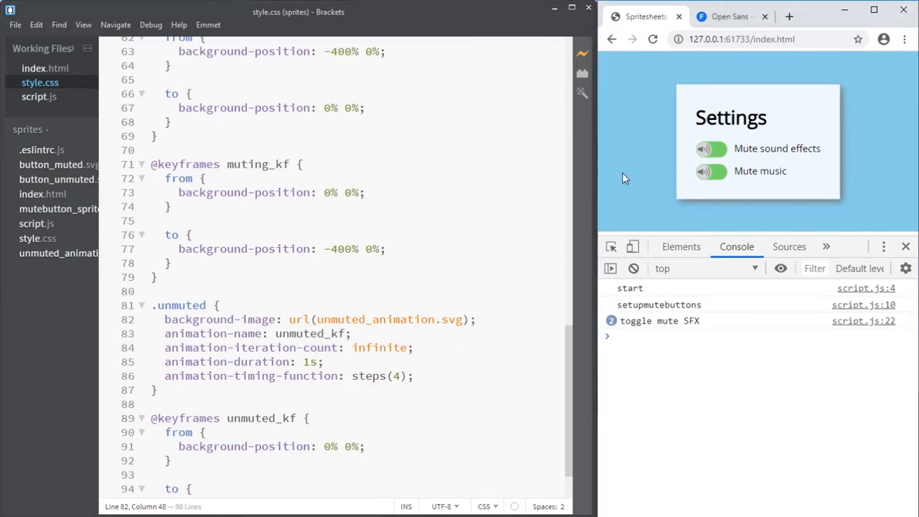
pyautogui.moveTo(596, 177); pyautogui.dragTo(316, 180)
pyautogui.moveTo(808, 234); pyautogui.dragTo(810, 332)
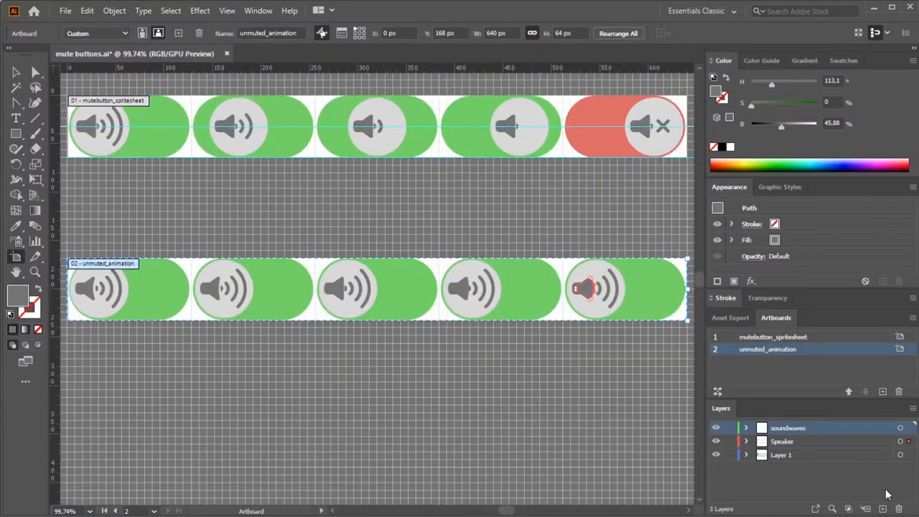
# - Switch to Illustrator, create a layer named backgrounds, and move it below Layer 1
pyautogui.click(883, 509)
pyautogui.doubleClick(781, 429)
pyautogui.write('backgrounds')
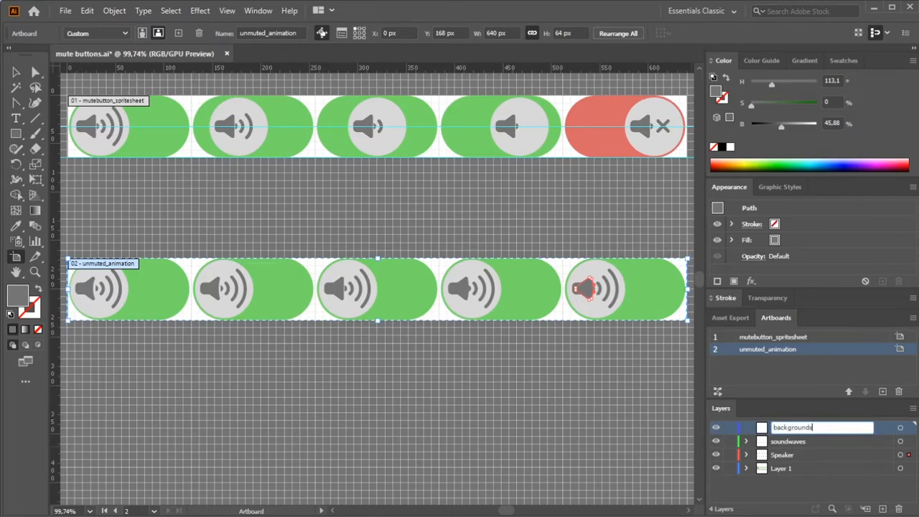
pyautogui.press('Return')
pyautogui.moveTo(786, 433); pyautogui.dragTo(807, 480)
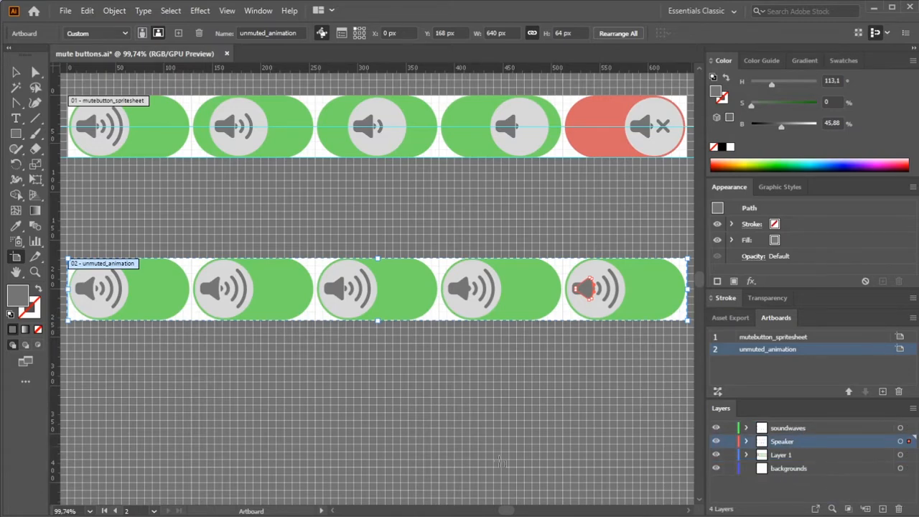
# - Draw a rectangle about 130 by 67 px over the first frame of the unmuted_animation artboard
pyautogui.click(17, 135)
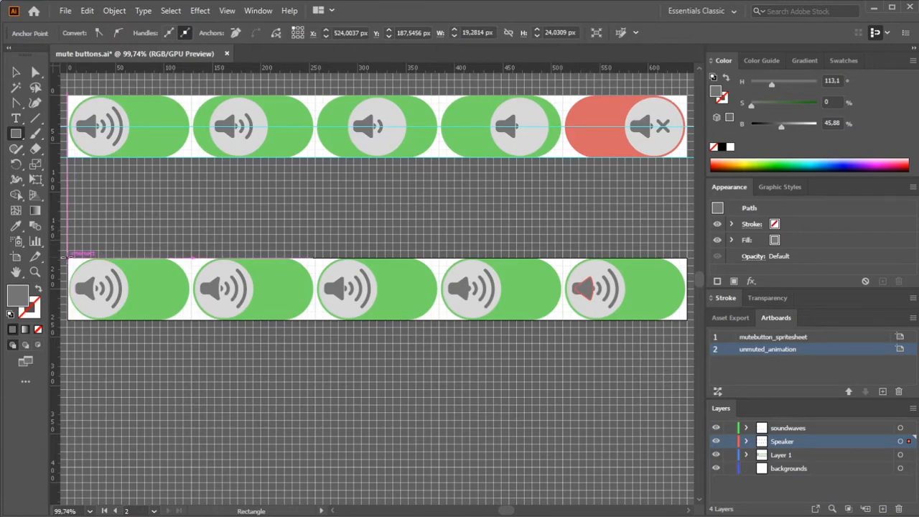
pyautogui.moveTo(68, 259); pyautogui.dragTo(192, 323)
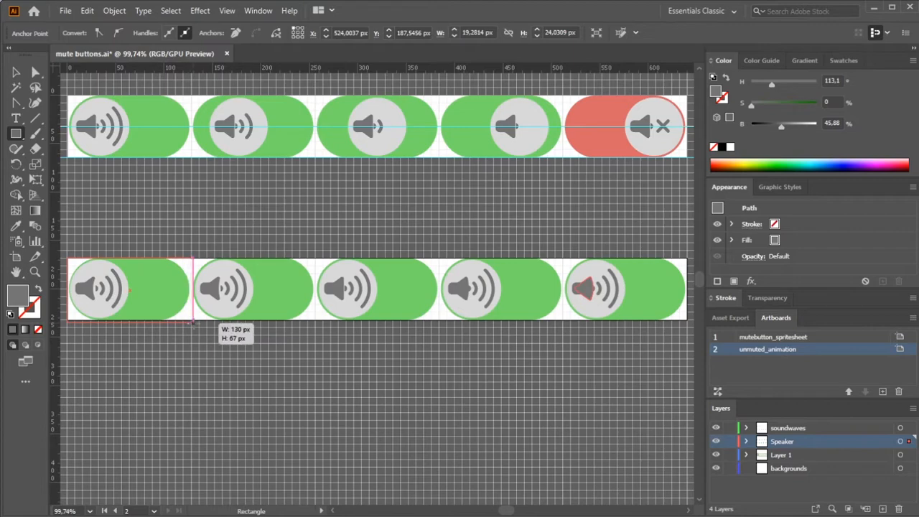
pyautogui.moveTo(192, 323); pyautogui.dragTo(192, 323)
pyautogui.moveTo(193, 322); pyautogui.dragTo(193, 322)
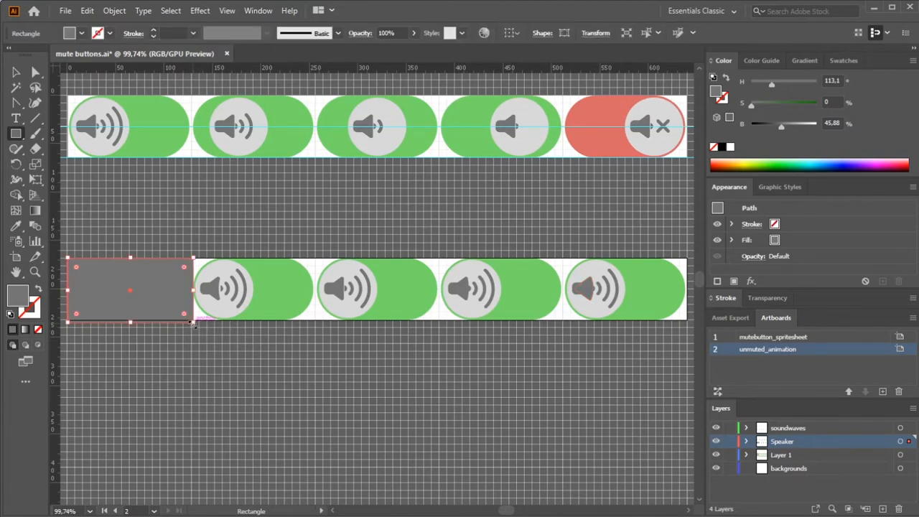
# - Set the rectangle's width to 128 px and its height to 64 px
pyautogui.click(595, 33)
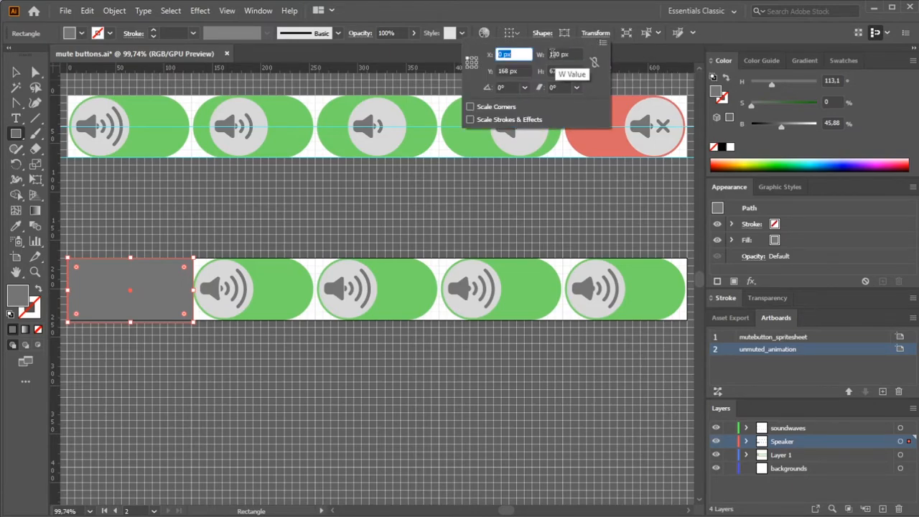
pyautogui.click(556, 54)
pyautogui.write('12')
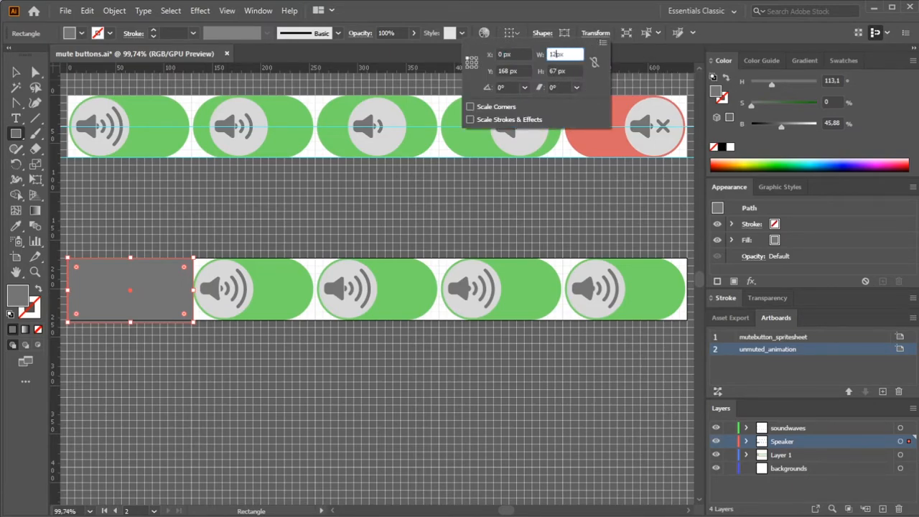
pyautogui.write('8')
pyautogui.press('Tab')
pyautogui.write('64')
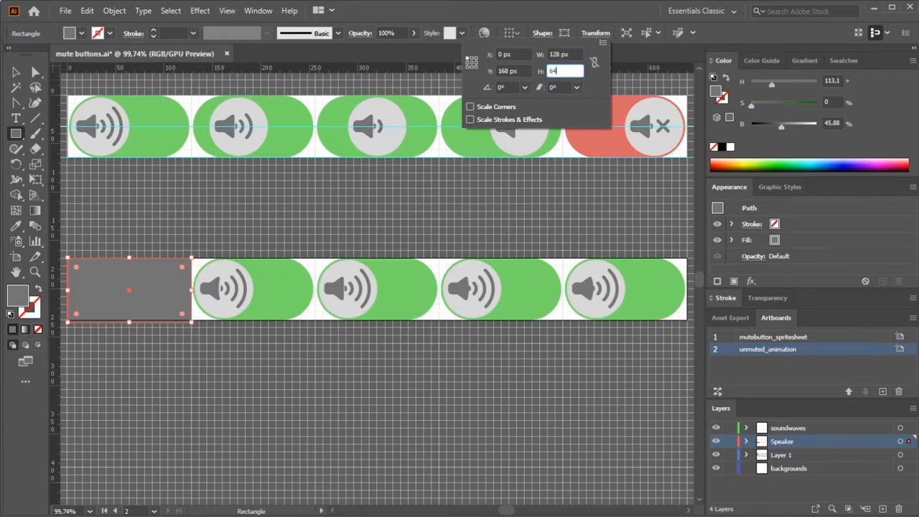
pyautogui.press('Tab')
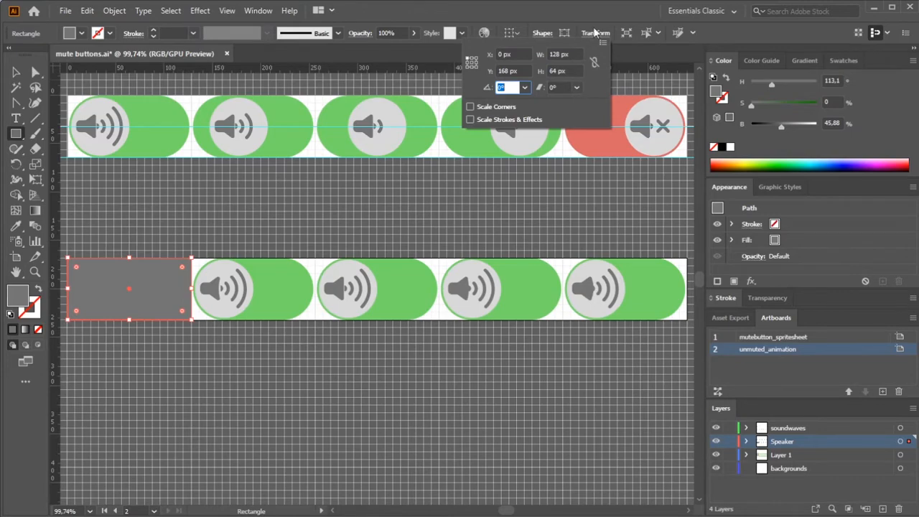
pyautogui.click(619, 17)
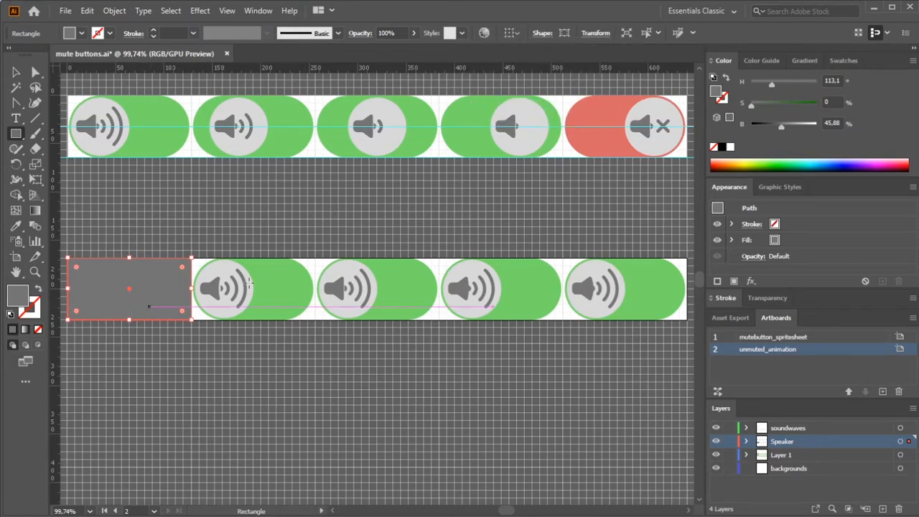
# - Fill the rectangle with red and move it from the Speaker layer to the backgrounds layer
pyautogui.moveTo(714, 162); pyautogui.dragTo(713, 160)
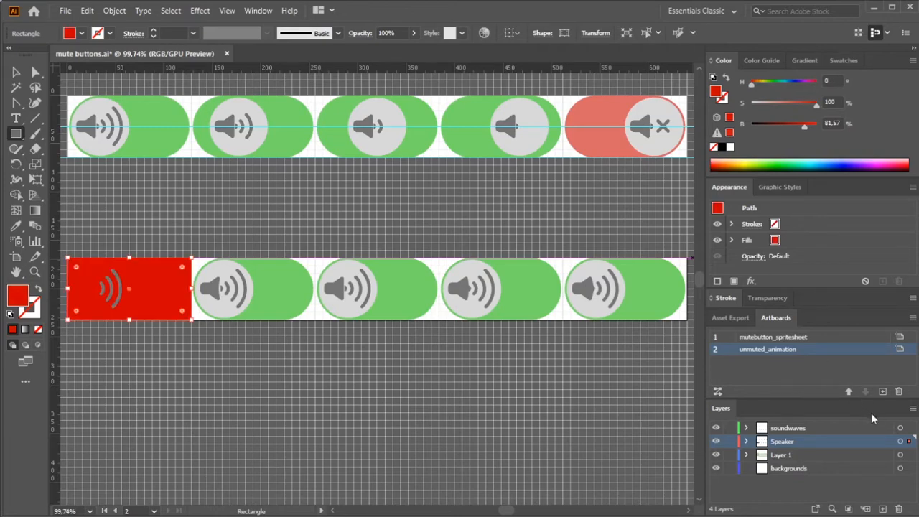
pyautogui.moveTo(909, 449); pyautogui.dragTo(909, 468)
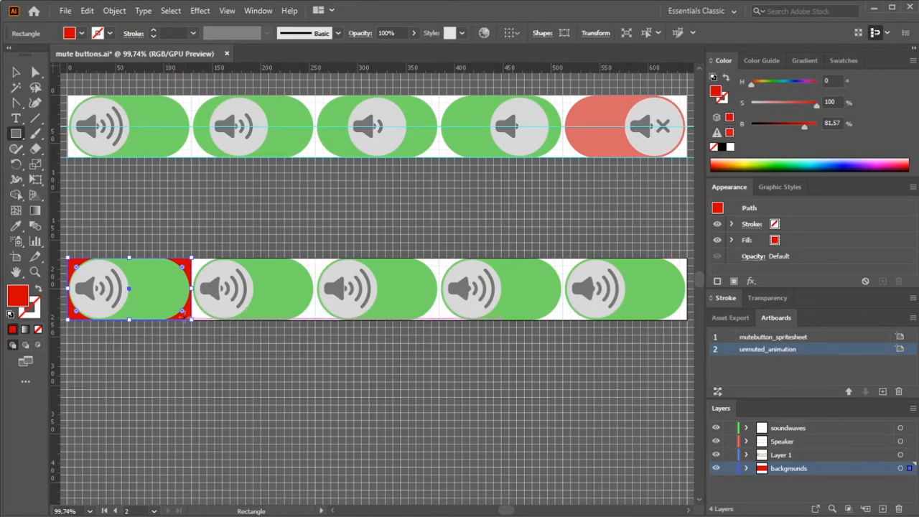
# - Hide the Layer 1, Speaker and soundwaves layers so only the backgrounds layer is shown
pyautogui.click(716, 455)
pyautogui.click(717, 443)
pyautogui.click(716, 430)
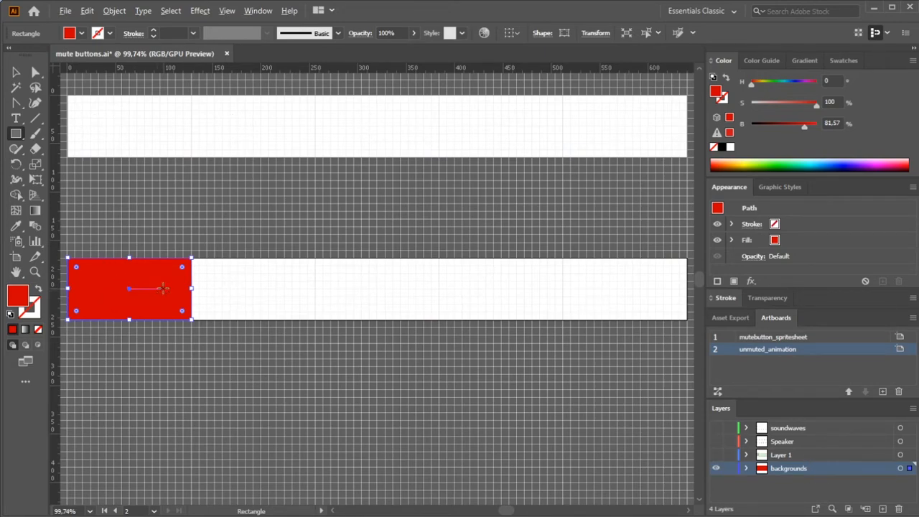
# - Duplicate the rectangle across the second and third frames, filling the copies with orange and yellow respectively
pyautogui.click(17, 77)
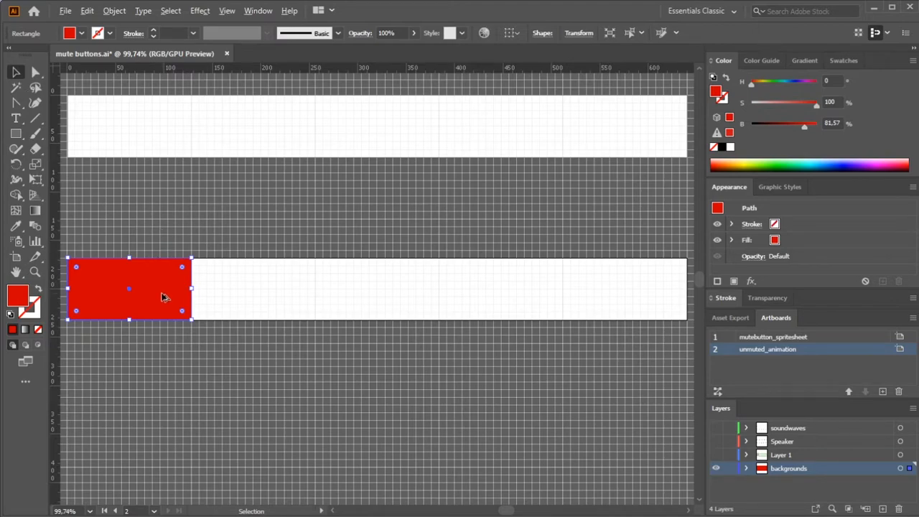
pyautogui.moveTo(158, 297); pyautogui.dragTo(287, 298)
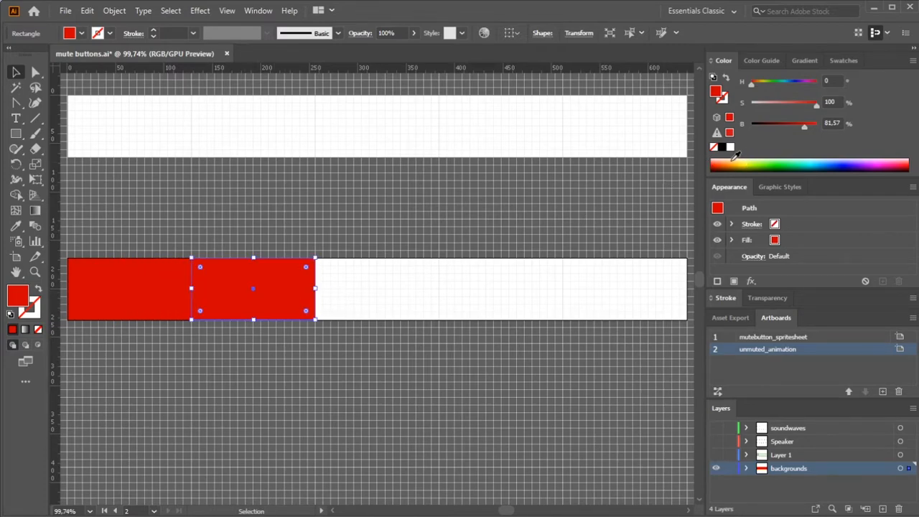
pyautogui.click(730, 161)
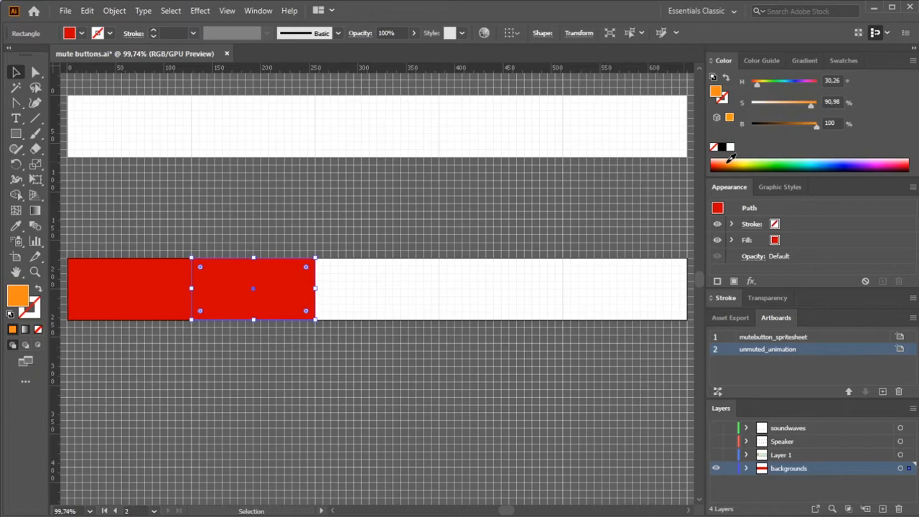
pyautogui.moveTo(286, 294); pyautogui.dragTo(429, 298)
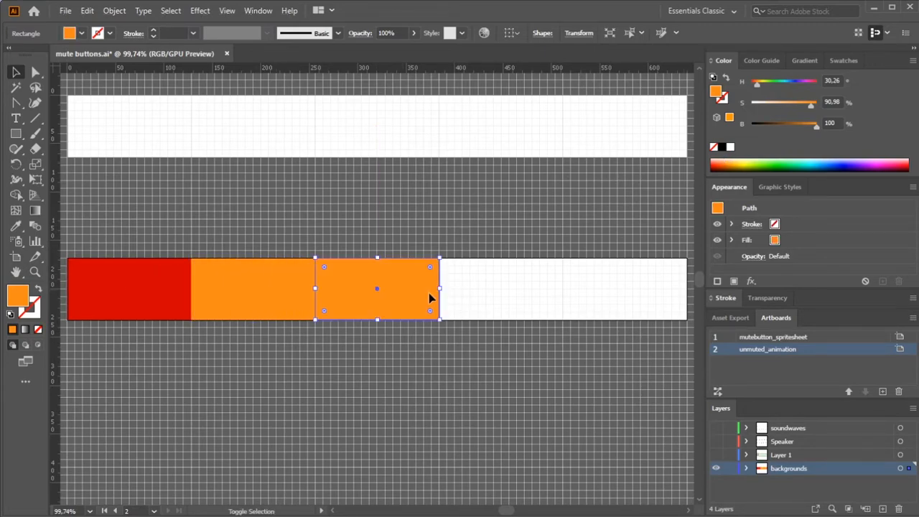
pyautogui.click(745, 161)
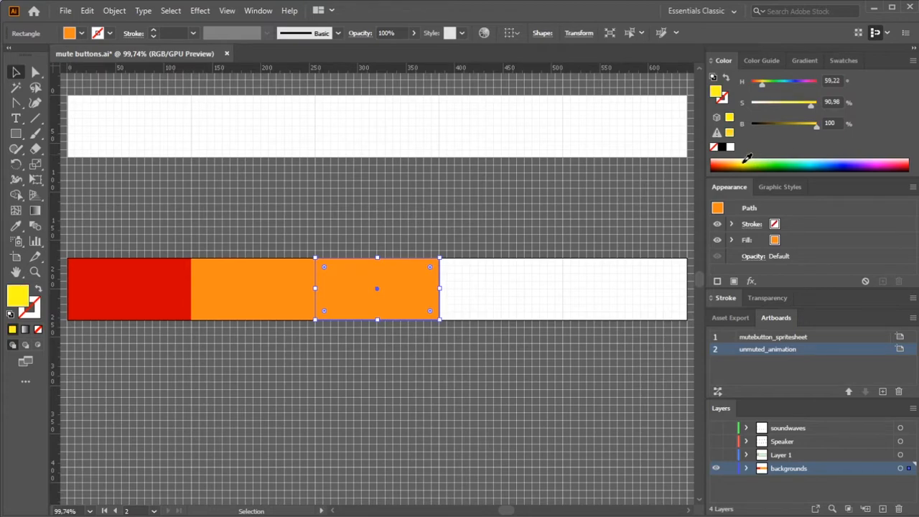
# - Duplicate the rectangle into the fourth and fifth frames, filling the copies with green and cyan respectively
pyautogui.moveTo(415, 291); pyautogui.dragTo(531, 292)
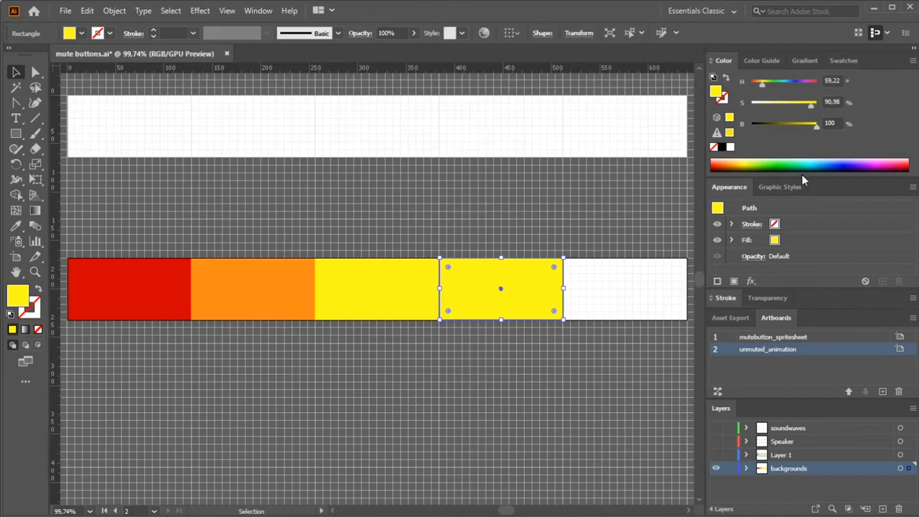
pyautogui.click(781, 161)
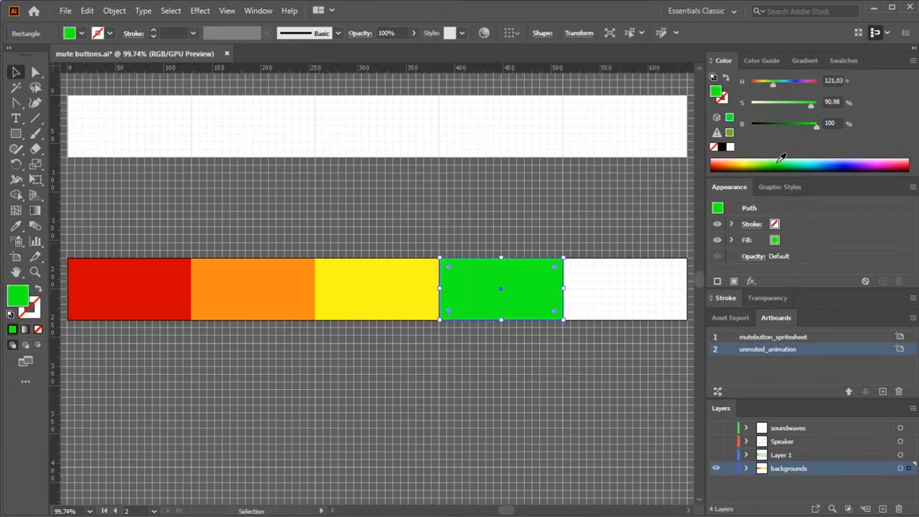
pyautogui.moveTo(527, 294); pyautogui.dragTo(645, 297)
pyautogui.click(810, 161)
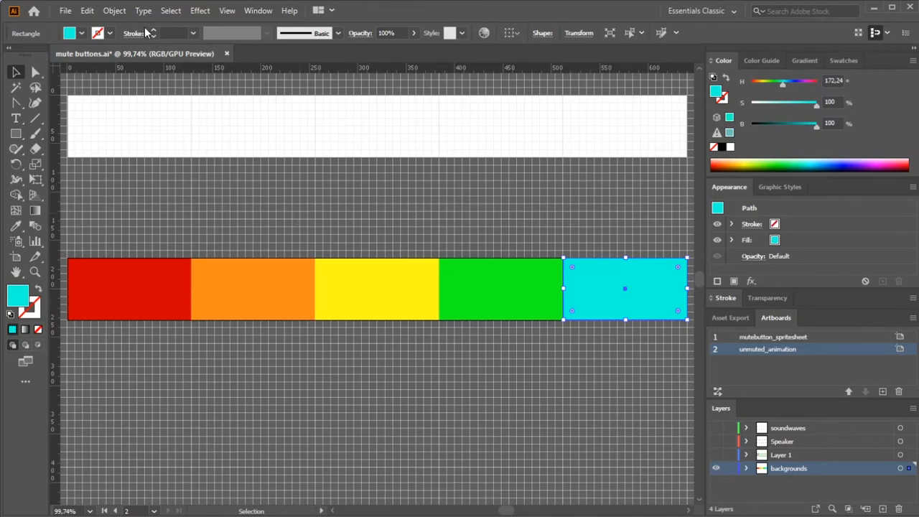
# - Export the unmuted_animation artboard for screens as SVG into the project folder
pyautogui.click(68, 11)
pyautogui.moveTo(117, 237)
pyautogui.click(333, 238)
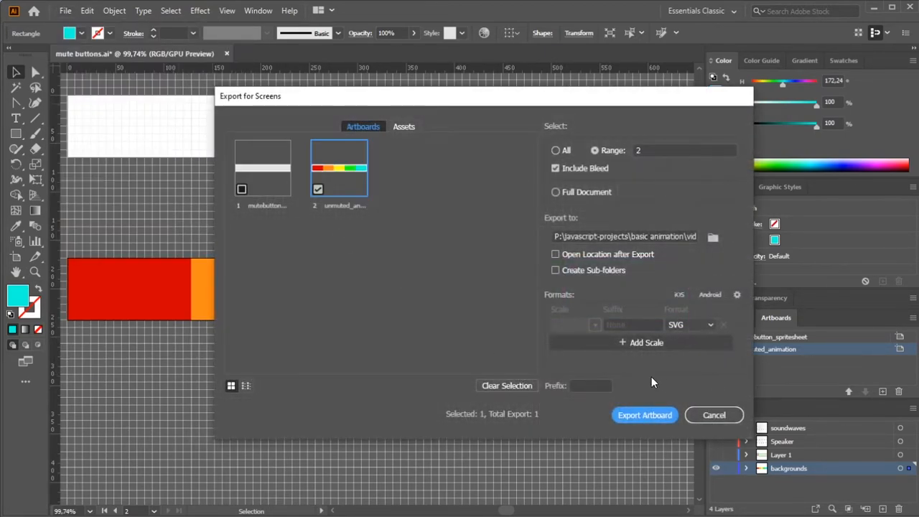
pyautogui.click(660, 416)
pyautogui.click(347, 115)
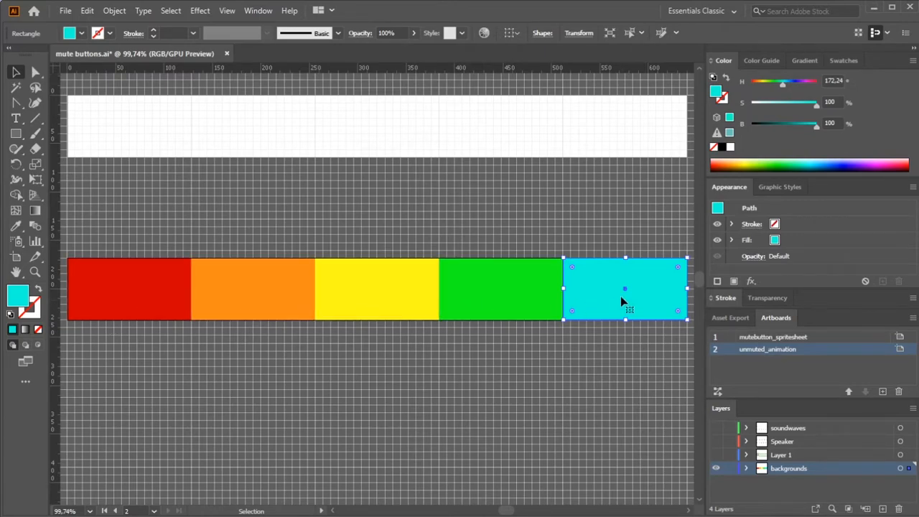
# - Switch to the browser, reload the settings page, and compare the button's colour sequence with the Illustrator frames and the .unmuted rule
pyautogui.click(874, 7)
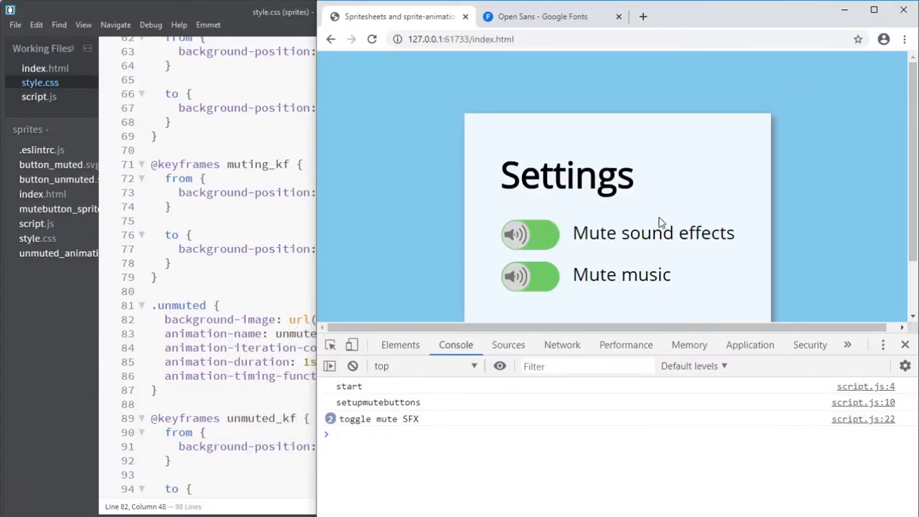
pyautogui.click(372, 39)
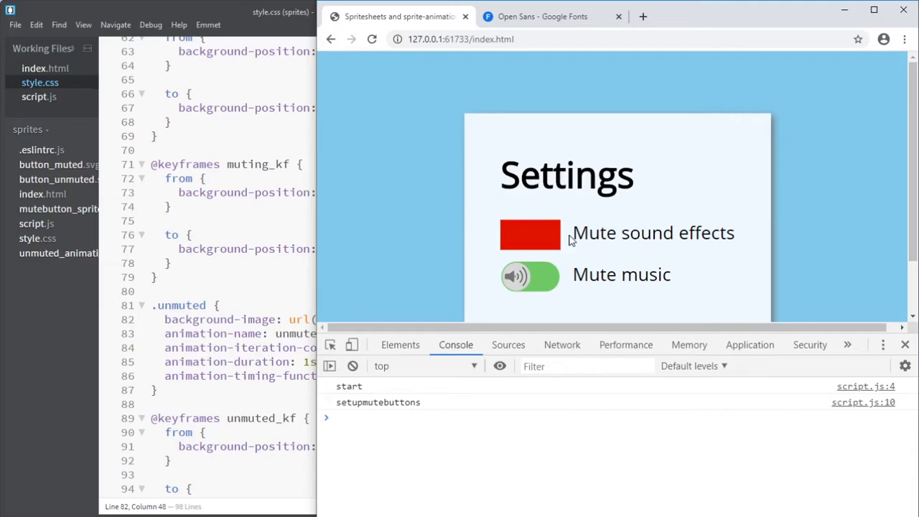
pyautogui.click(241, 391)
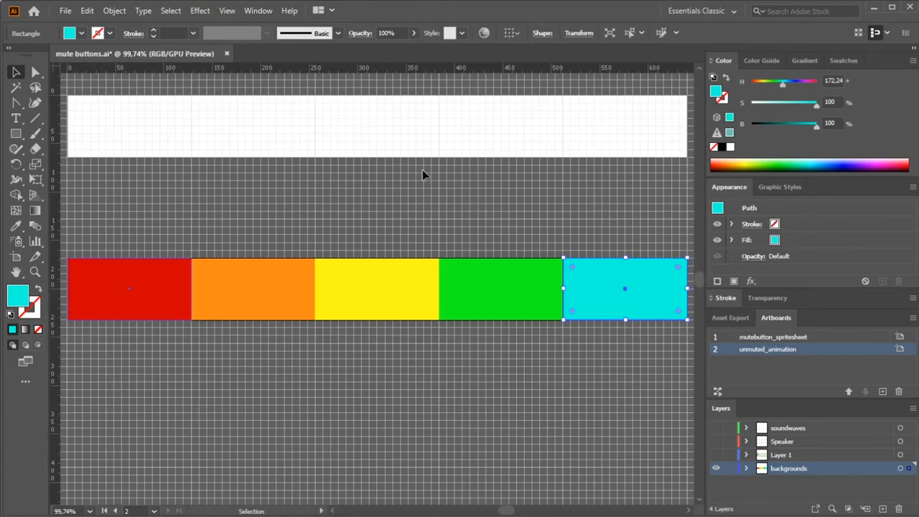
pyautogui.click(874, 10)
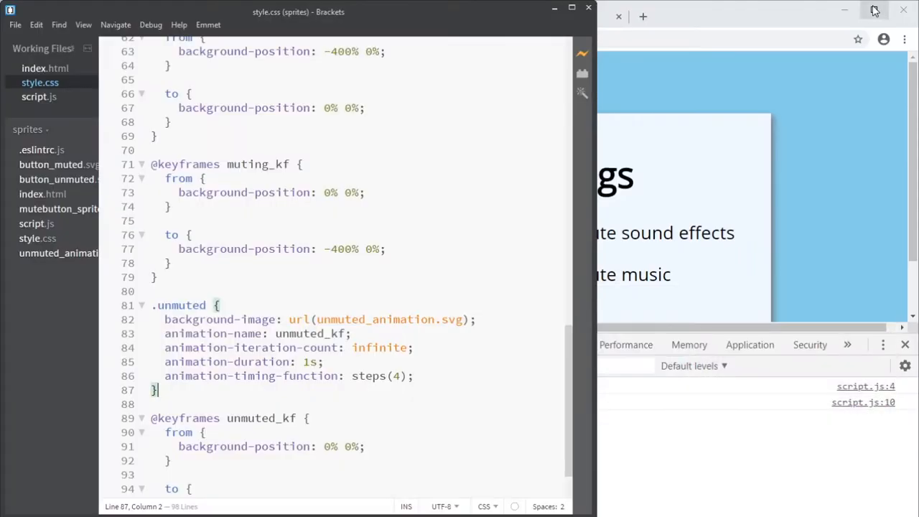
# - Change the .unmuted timing function to steps(5) and the unmuted_kf end background-position to -500% 0%, and save the stylesheet
pyautogui.doubleClick(395, 376)
pyautogui.write('5')
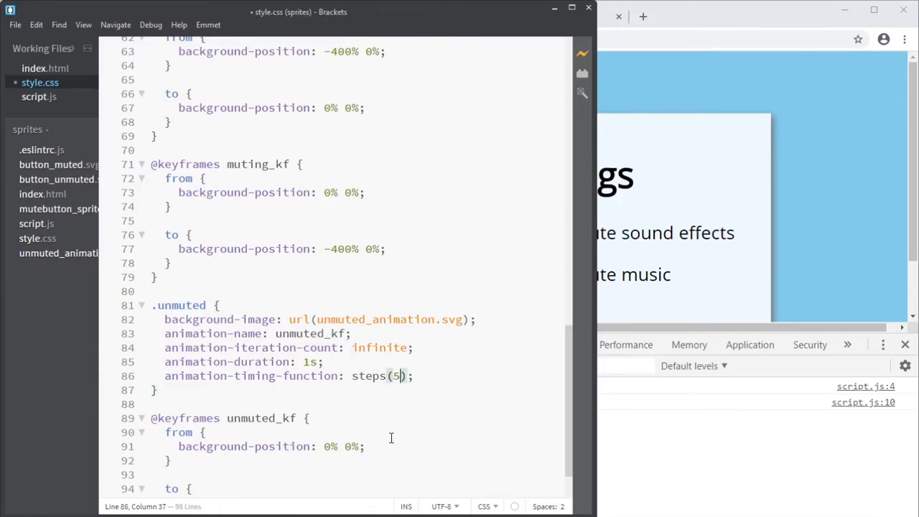
pyautogui.scroll(-2, 390, 438)
pyautogui.moveTo(331, 440); pyautogui.dragTo(339, 440)
pyautogui.write('5')
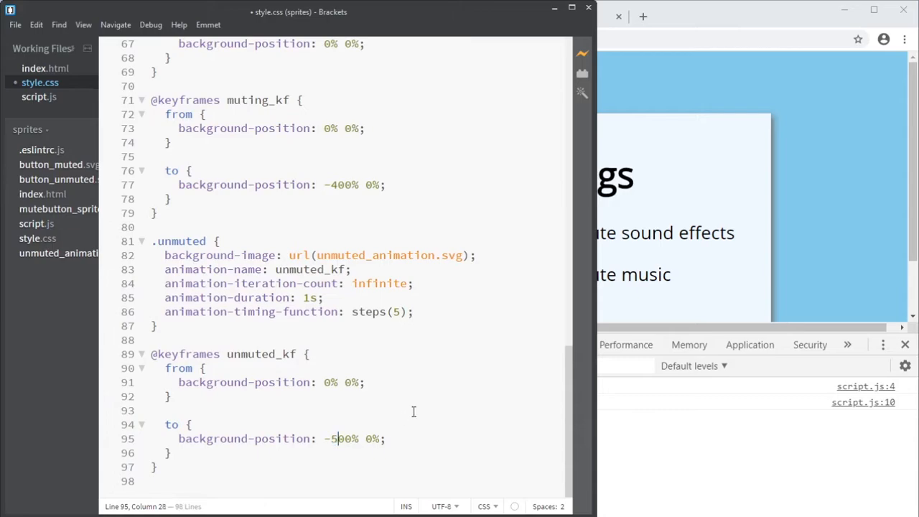
pyautogui.hotkey('ctrl', 's')
# - Switch to the browser and resize its window to examine the coloured sprite frames at different page widths
pyautogui.click(648, 292)
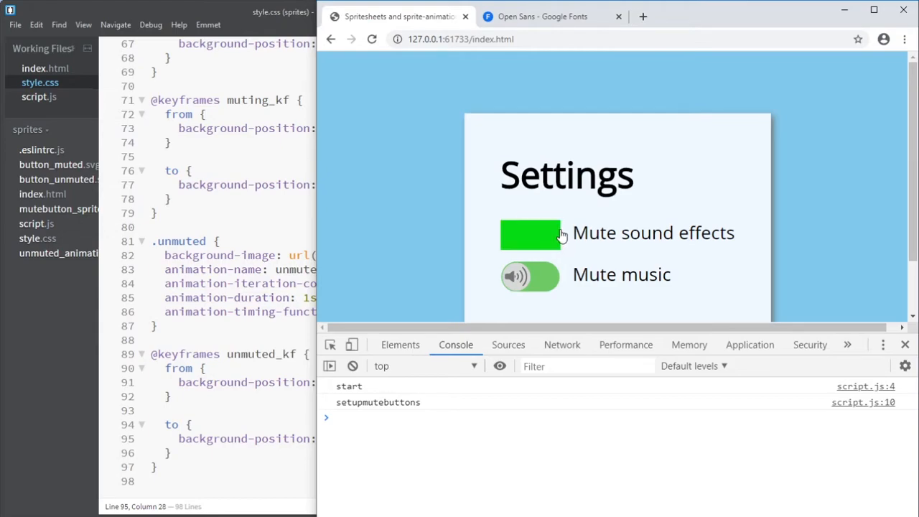
pyautogui.moveTo(316, 406); pyautogui.dragTo(23, 409)
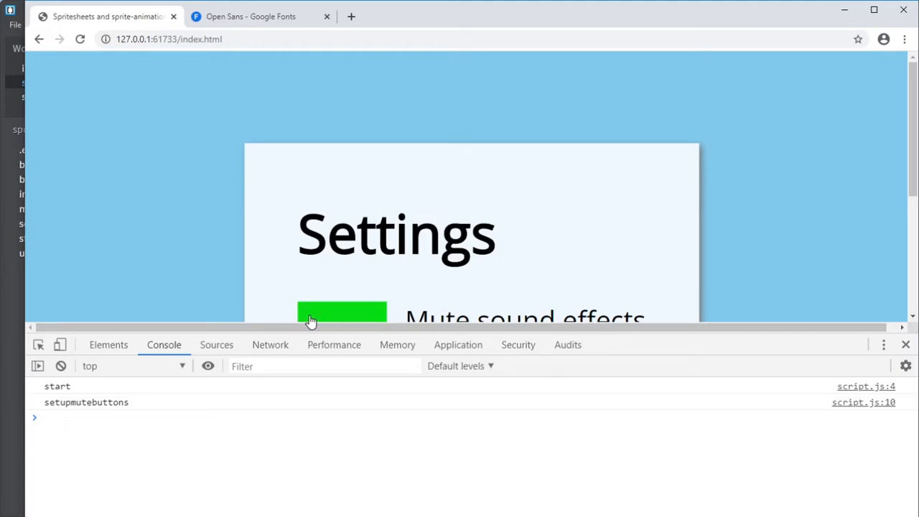
pyautogui.moveTo(26, 422); pyautogui.dragTo(459, 423)
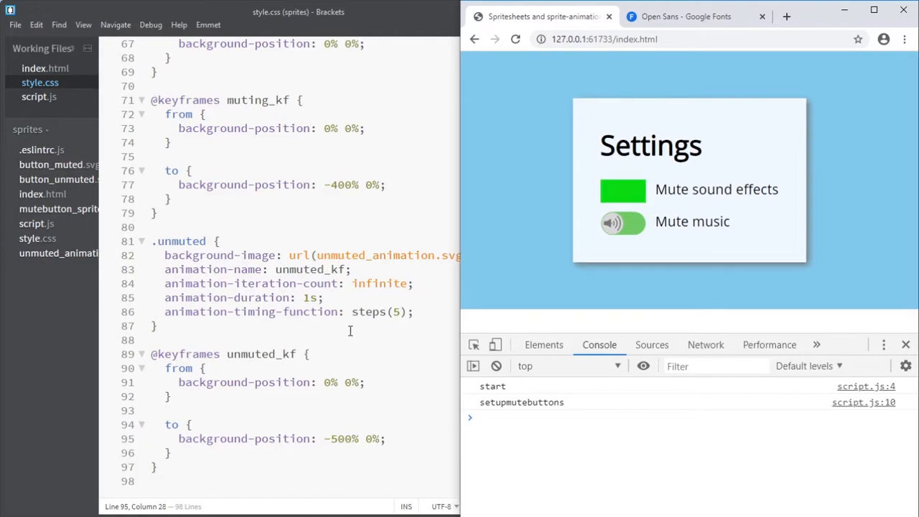
# - Add width: 128px and height: 64px to the .unmuted rule in style.css
pyautogui.click(430, 317)
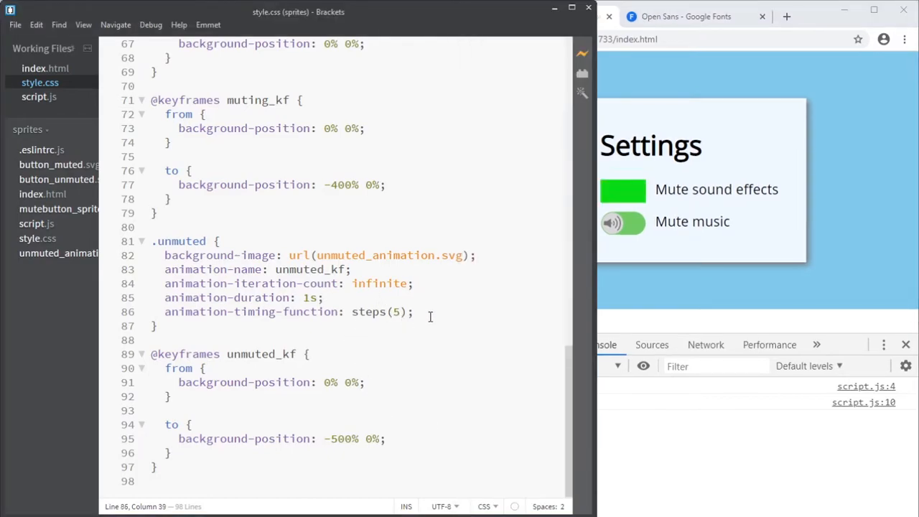
pyautogui.press('Return')
pyautogui.press('Return')
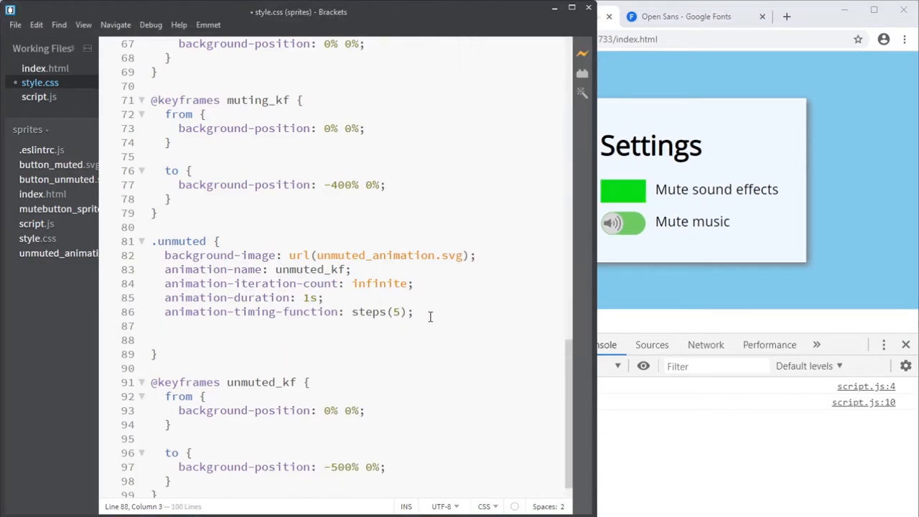
pyautogui.write('width: 128px;')
pyautogui.press('Return')
pyautogui.write('hei')
pyautogui.press('Return')
pyautogui.write('64px;')
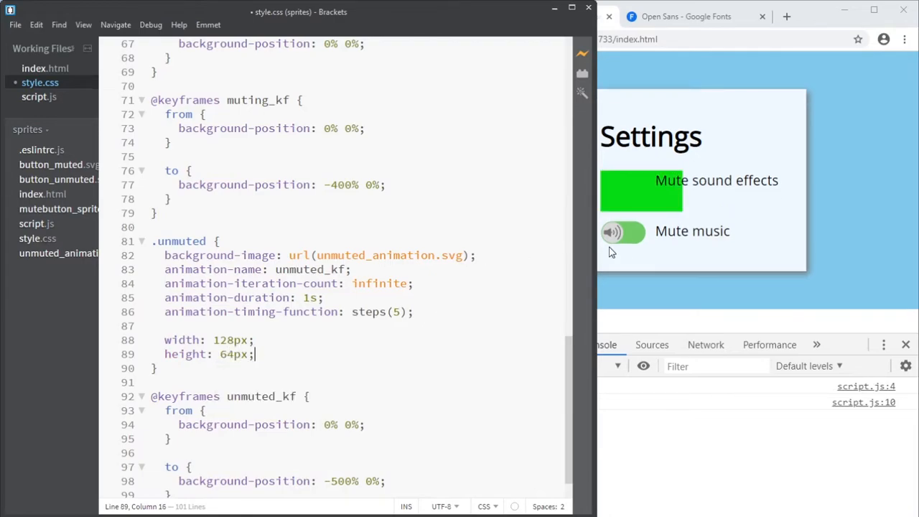
# - Check the button in a narrower browser window, and change the .unmuted width to 12.8vw and height to 6.4vw
pyautogui.click(738, 248)
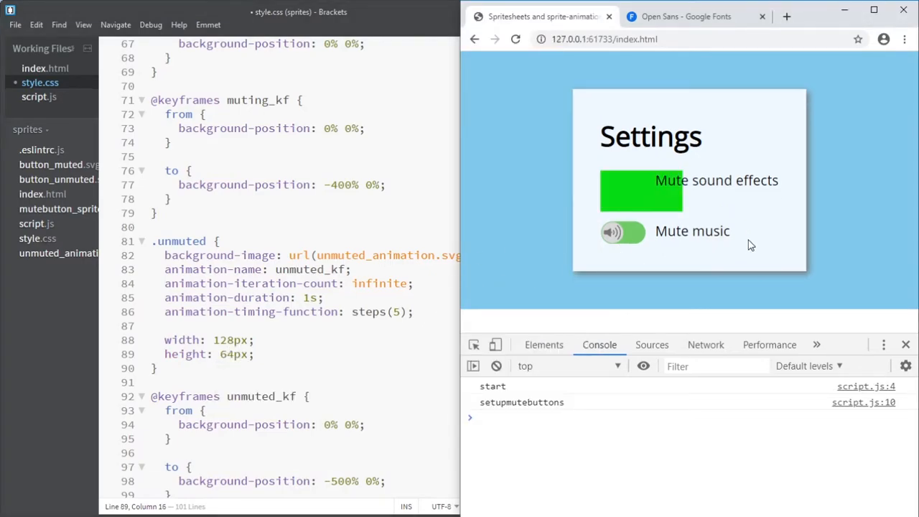
pyautogui.moveTo(457, 288); pyautogui.dragTo(551, 291)
pyautogui.click(227, 340)
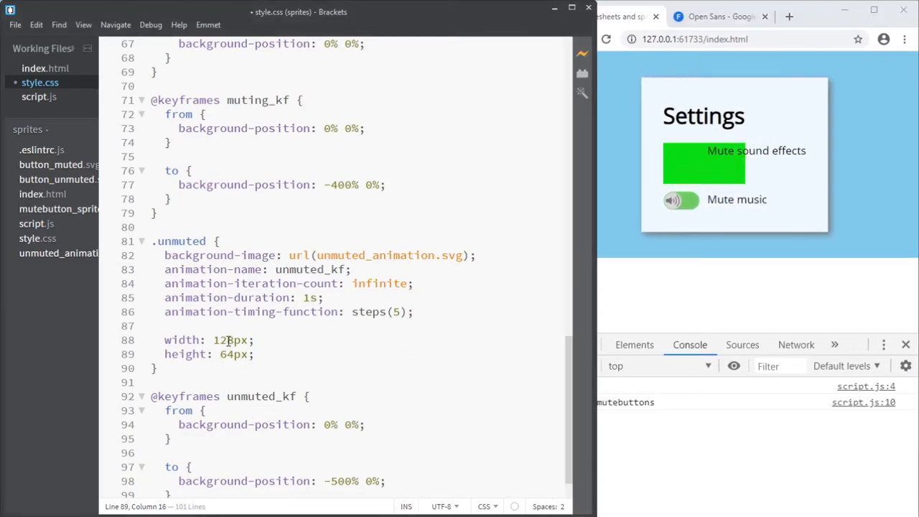
pyautogui.write('.')
pyautogui.hotkey('shift', 'Right')
pyautogui.hotkey('shift', 'Right')
pyautogui.write('vw')
pyautogui.press('Down')
pyautogui.press('Left')
pyautogui.press('Left')
pyautogui.press('Left')
pyautogui.write('.')
pyautogui.hotkey('shift', 'Right')
pyautogui.hotkey('shift', 'Right')
pyautogui.write('vw')
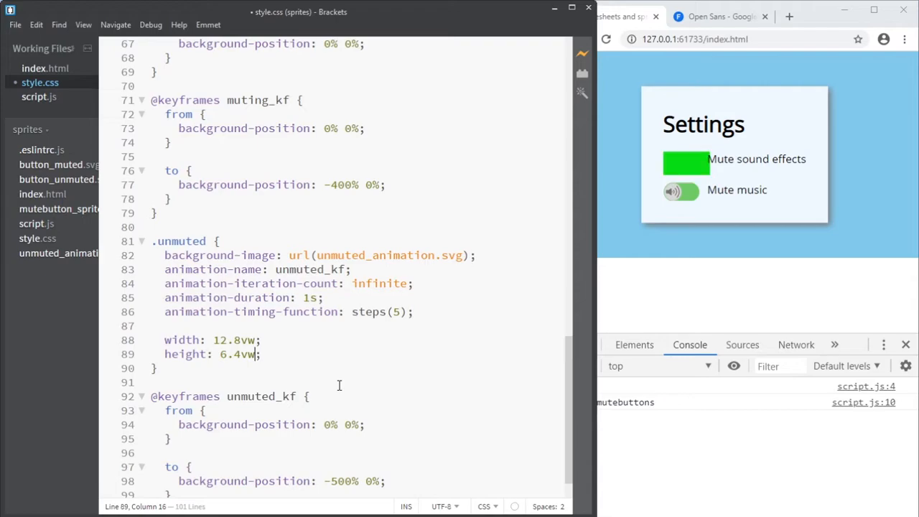
# - Widen the browser window to compare the coloured button's size with the label beside it
pyautogui.click(663, 325)
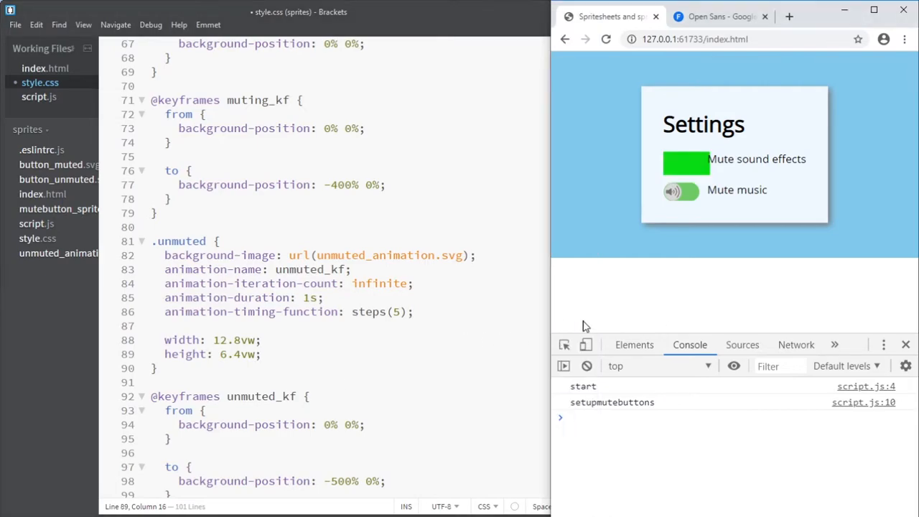
pyautogui.moveTo(547, 324); pyautogui.dragTo(109, 328)
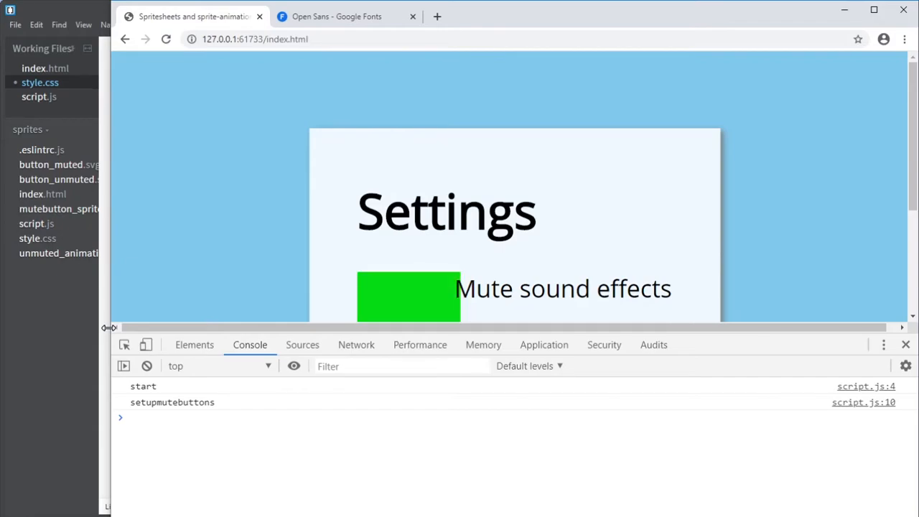
pyautogui.moveTo(109, 327); pyautogui.dragTo(103, 327)
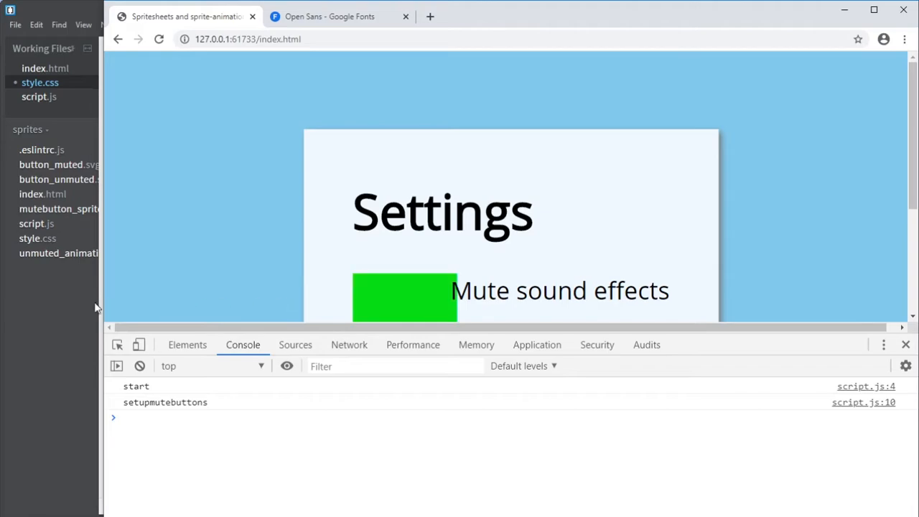
# - Set the .unmuted rule's width to 10vw and height to 5vw
pyautogui.moveTo(104, 299); pyautogui.dragTo(511, 298)
pyautogui.moveTo(221, 341); pyautogui.dragTo(242, 340)
pyautogui.write('0')
pyautogui.press('Down')
pyautogui.hotkey('shift', 'Left')
pyautogui.hotkey('shift', 'Right')
pyautogui.hotkey('shift', 'Right')
pyautogui.hotkey('shift', 'Right')
pyautogui.hotkey('shift', 'Left')
pyautogui.write('5')
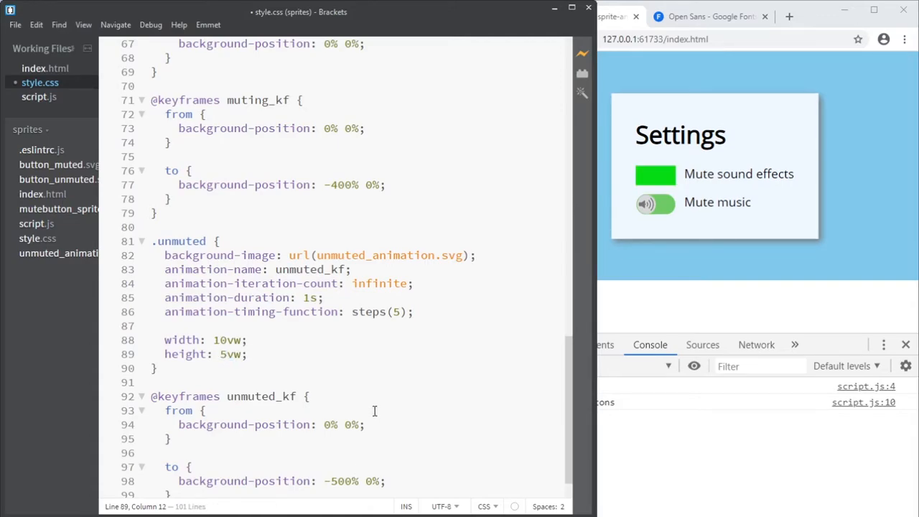
# - Examine how the resized coloured button scales and cycles through its frames as the browser window widens
pyautogui.moveTo(597, 263); pyautogui.dragTo(512, 263)
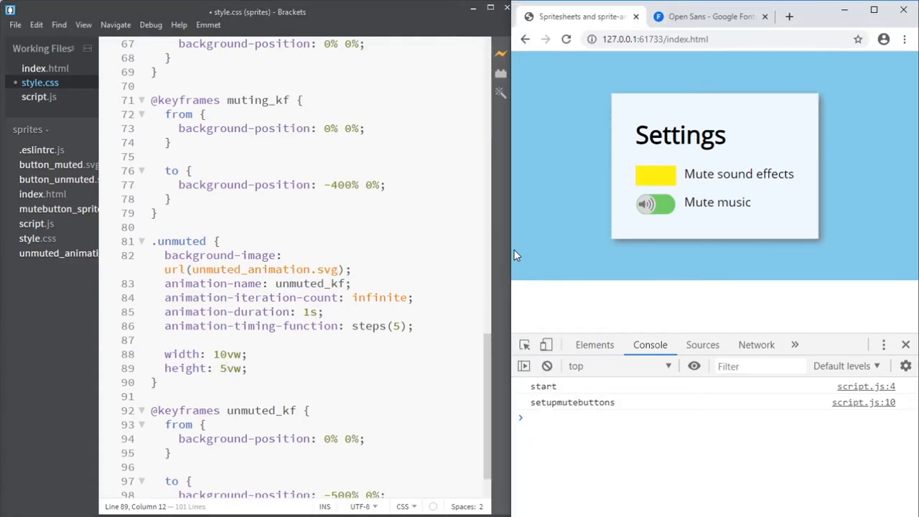
pyautogui.moveTo(511, 263); pyautogui.dragTo(167, 264)
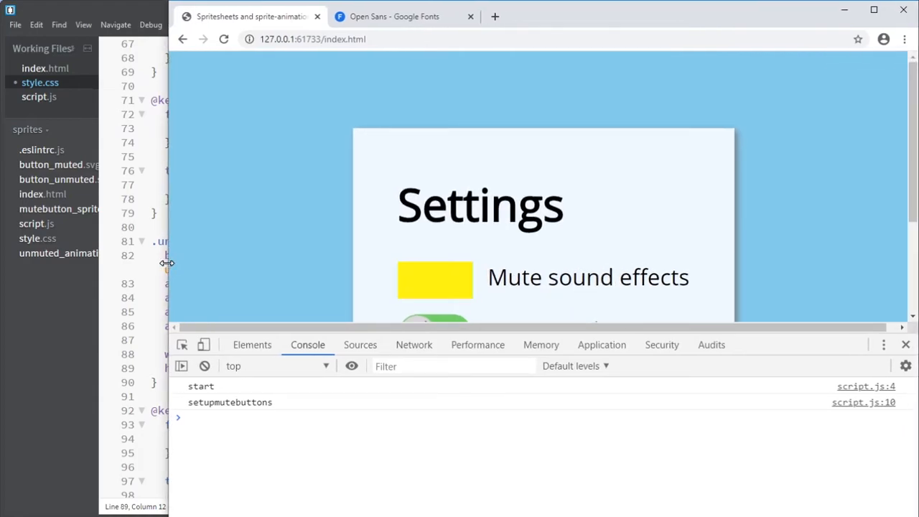
pyautogui.click(411, 280)
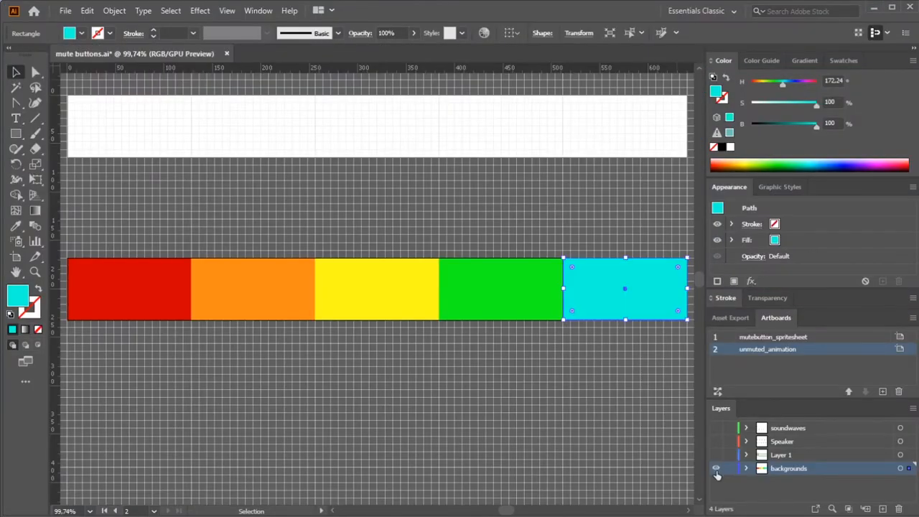
# - Switch to Illustrator, hide the backgrounds layer, and show the Layer 1, Speaker and soundwaves layers
pyautogui.click(716, 469)
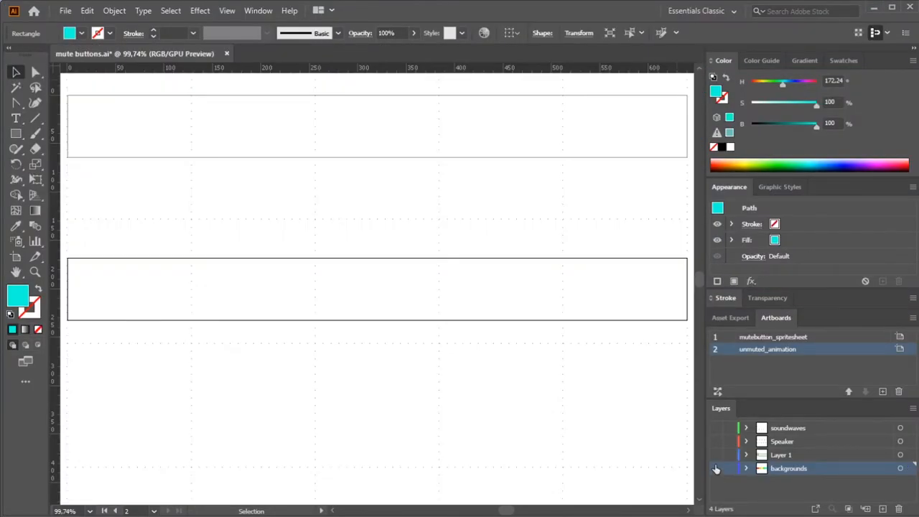
pyautogui.click(716, 455)
pyautogui.click(716, 441)
pyautogui.click(716, 429)
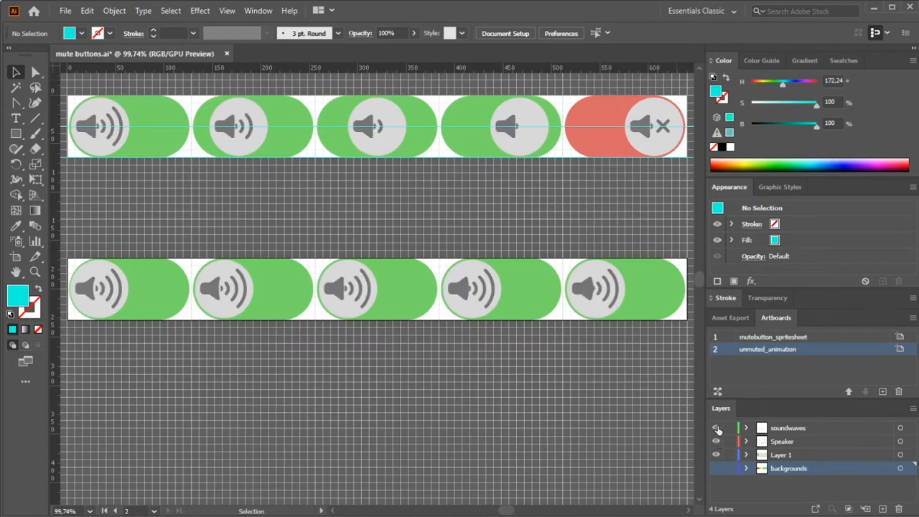
# - Export the unmuted_animation artboard for screens as SVG, replacing the existing file, and reload the settings page in the browser
pyautogui.click(65, 11)
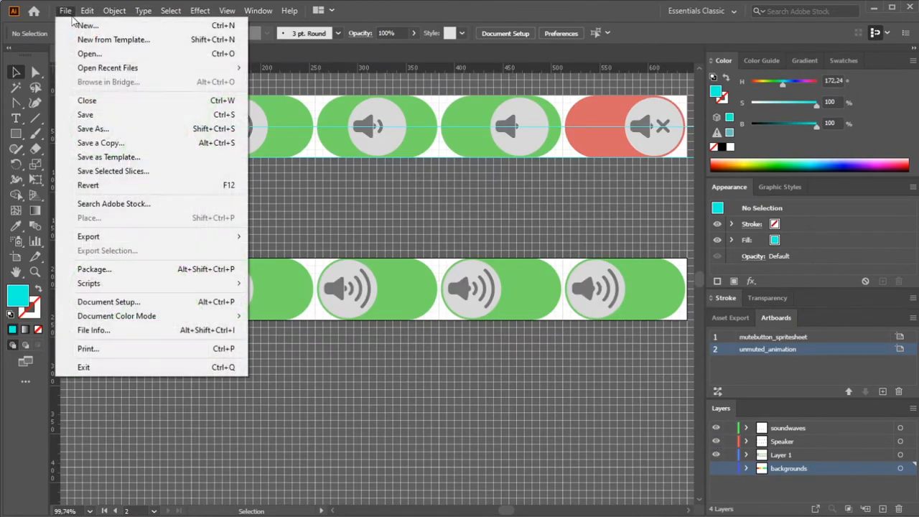
pyautogui.moveTo(119, 240)
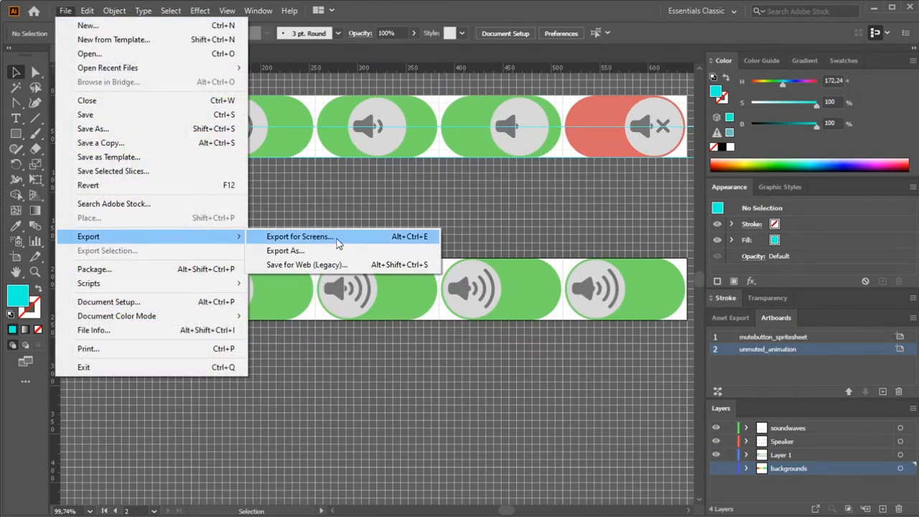
pyautogui.click(299, 237)
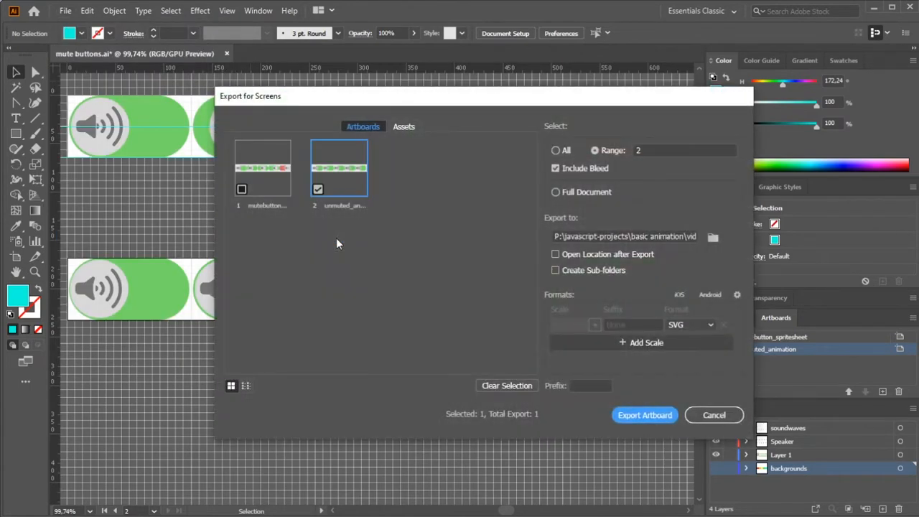
pyautogui.click(647, 414)
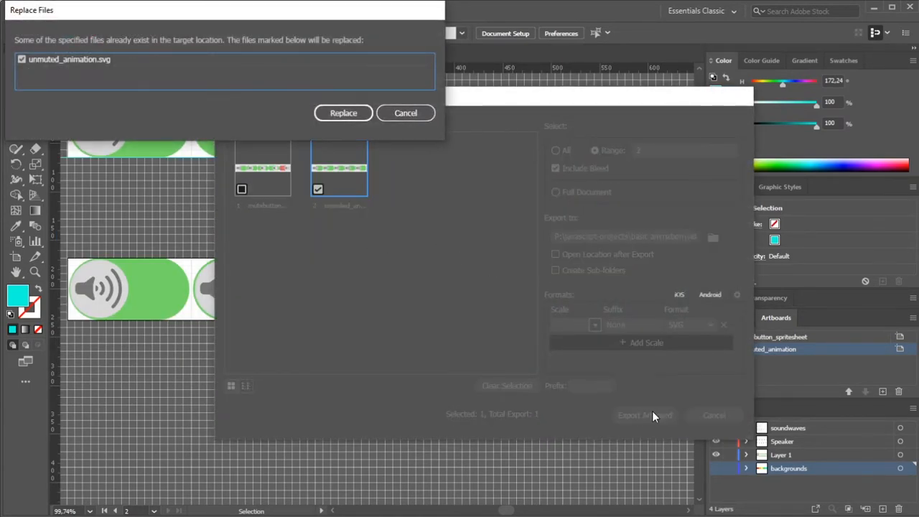
pyautogui.click(349, 113)
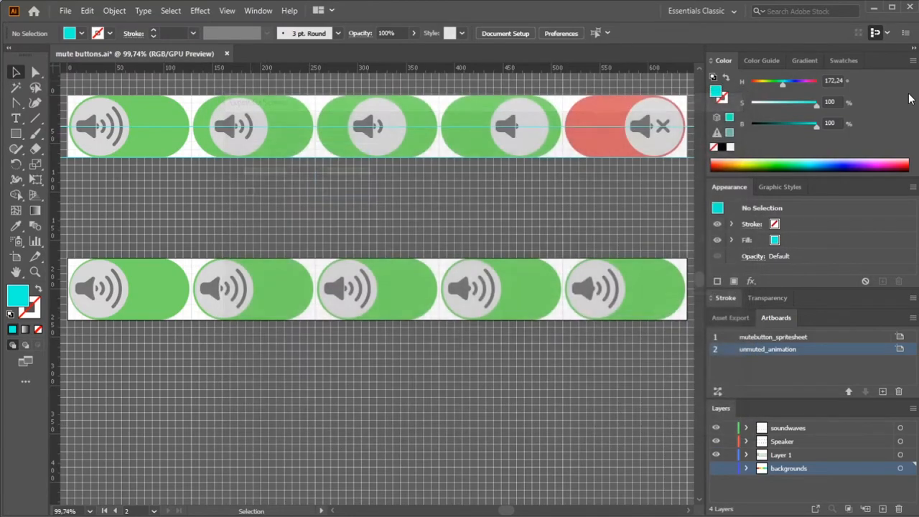
pyautogui.click(875, 7)
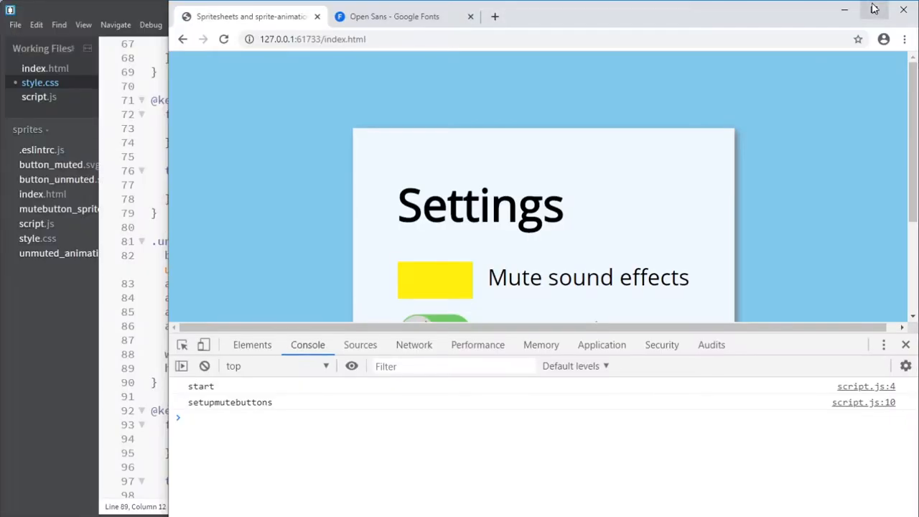
pyautogui.click(224, 39)
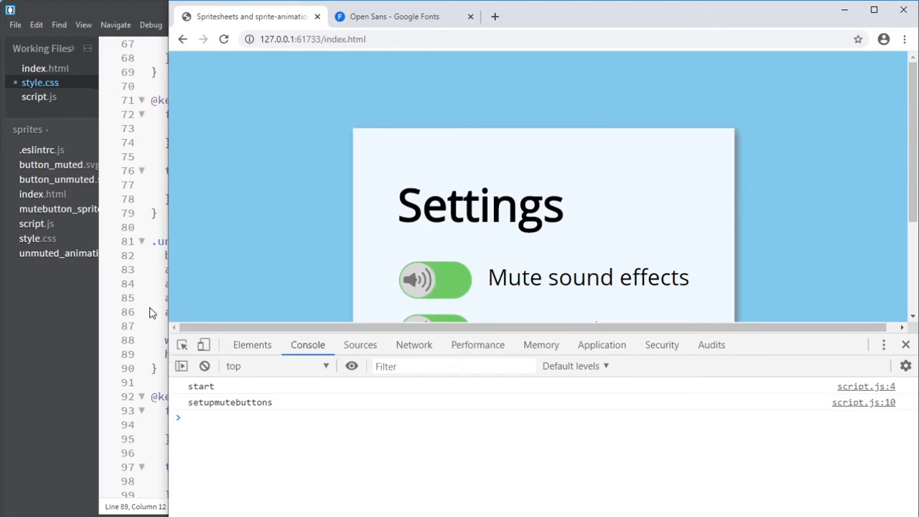
# - Add animation-direction: alternate to the .unmuted rule, save the stylesheet, and check the sound wave animation in the browser
pyautogui.hotkey('alt', 'Tab')
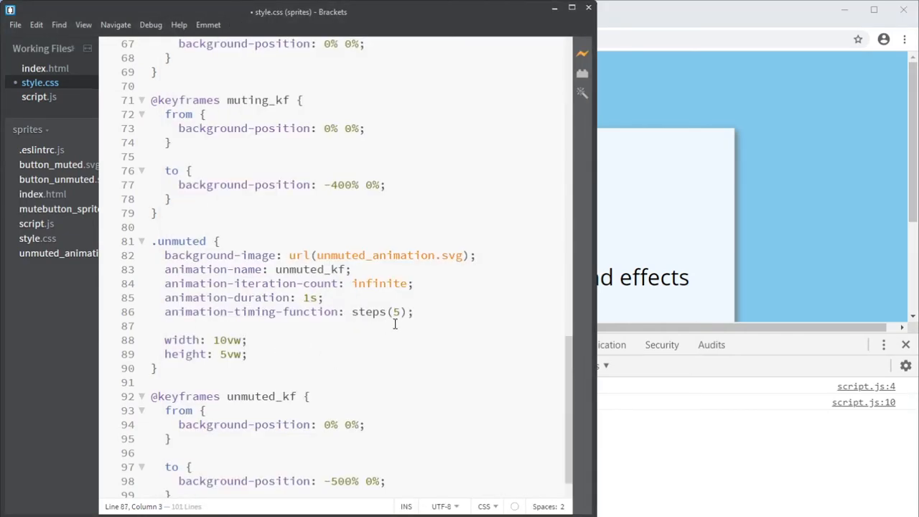
pyautogui.write('anid')
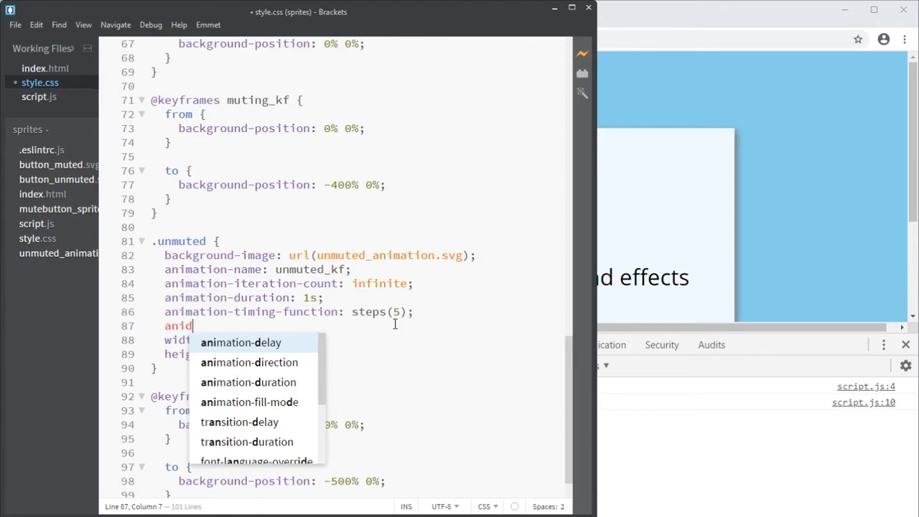
pyautogui.press('Down')
pyautogui.press('Return')
pyautogui.write('a')
pyautogui.press('Return')
pyautogui.hotkey('ctrl', 's')
pyautogui.click(733, 109)
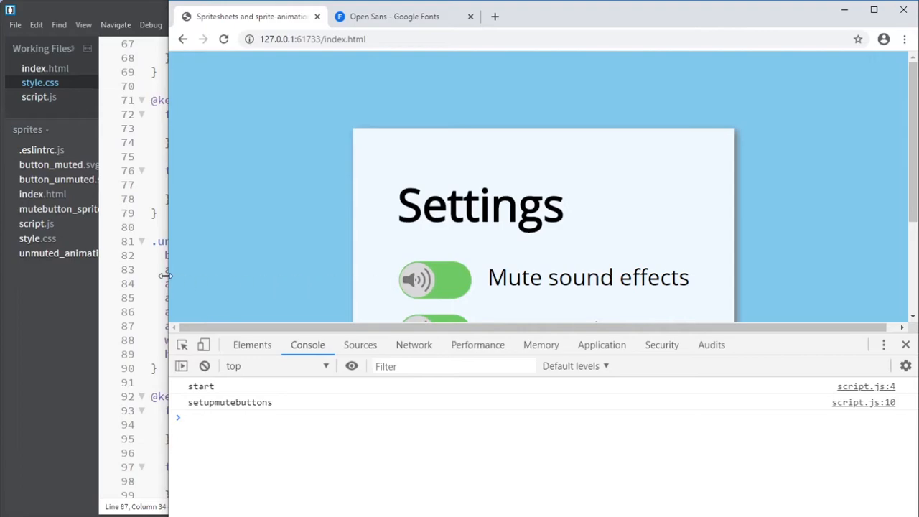
pyautogui.moveTo(166, 275); pyautogui.dragTo(212, 275)
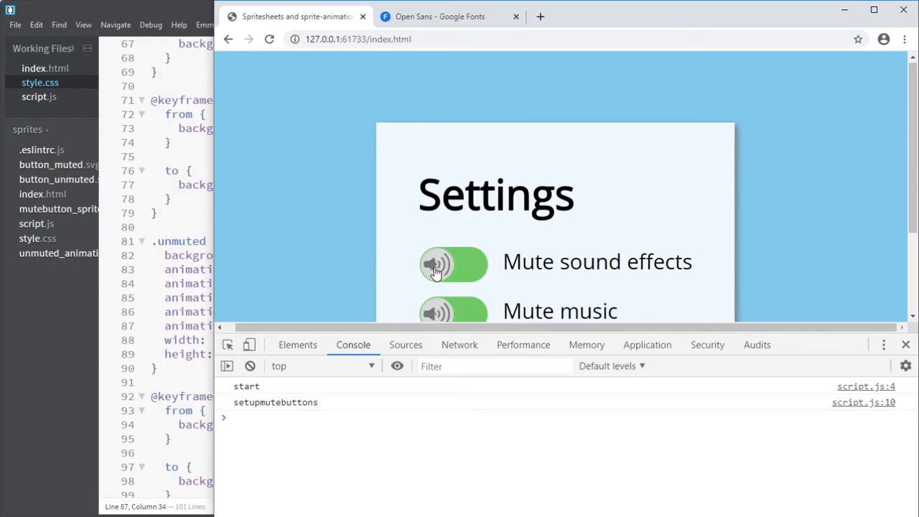
# - Set the .unmuted animation-duration to .5s and check the animation speed in the browser
pyautogui.click(191, 300)
pyautogui.moveTo(308, 297); pyautogui.dragTo(302, 297)
pyautogui.write('1.5')
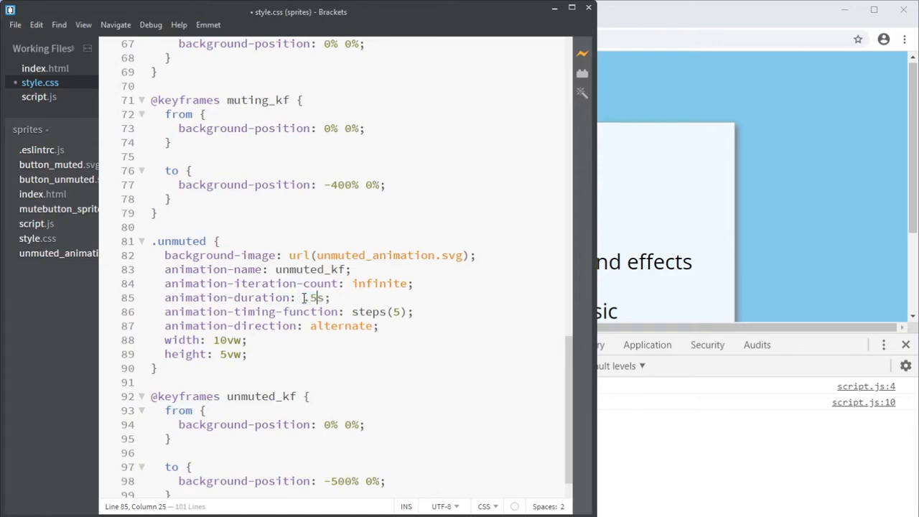
pyautogui.click(646, 248)
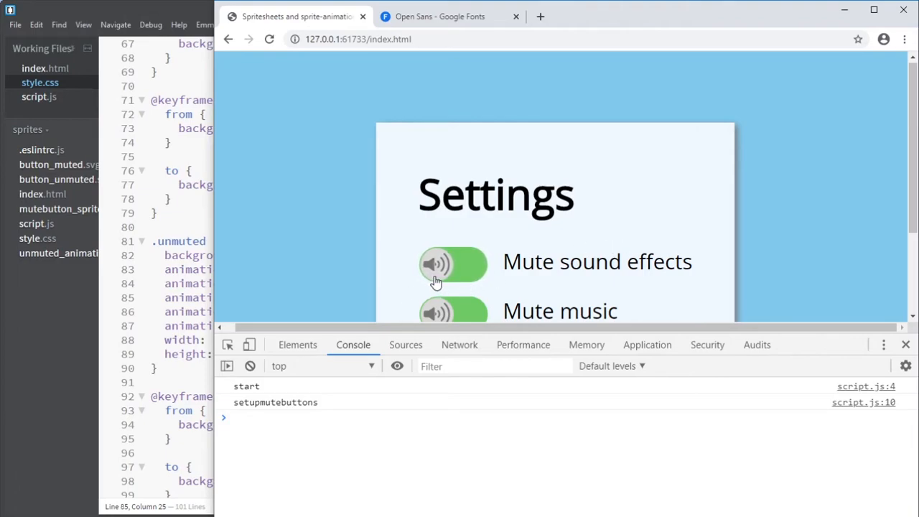
# - Set the .unmuted animation-duration to .7s, save the stylesheet, and return to the browser preview
pyautogui.click(172, 325)
pyautogui.moveTo(311, 297); pyautogui.dragTo(317, 298)
pyautogui.write('7')
pyautogui.hotkey('ctrl', 's')
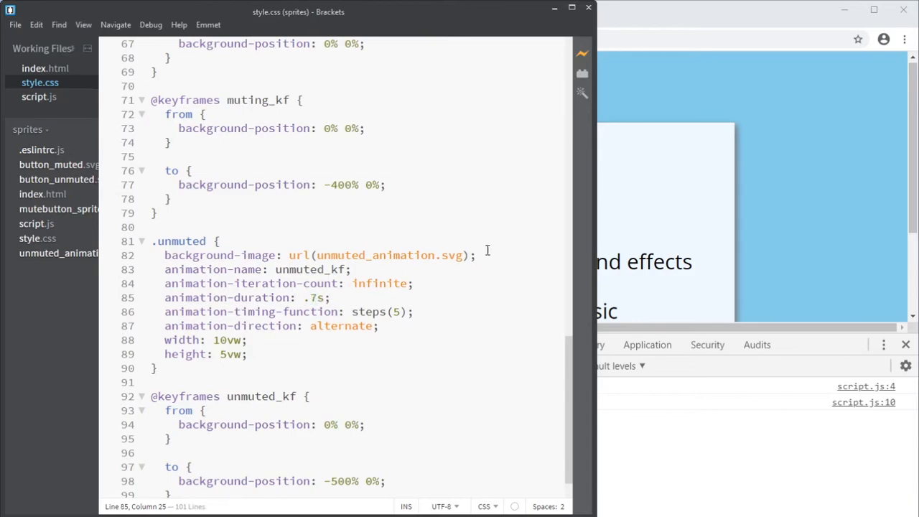
pyautogui.click(603, 237)
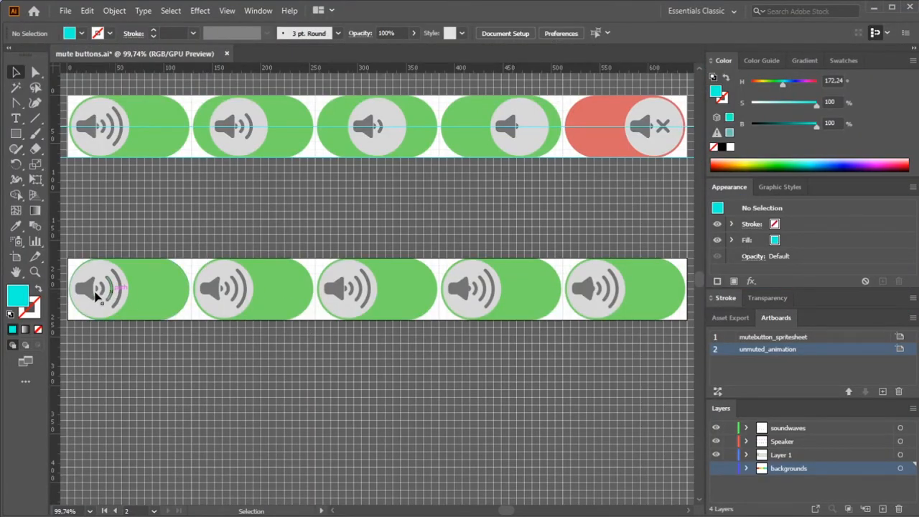
# - Nudge the smallest sound wave slightly left in the second and first frames of the unmuted_animation artboard
pyautogui.scroll(5, 98, 298)
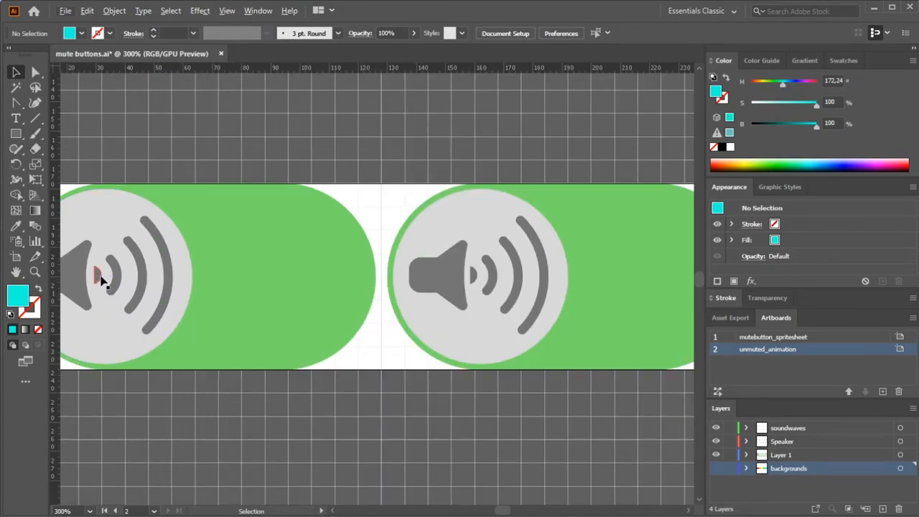
pyautogui.click(473, 276)
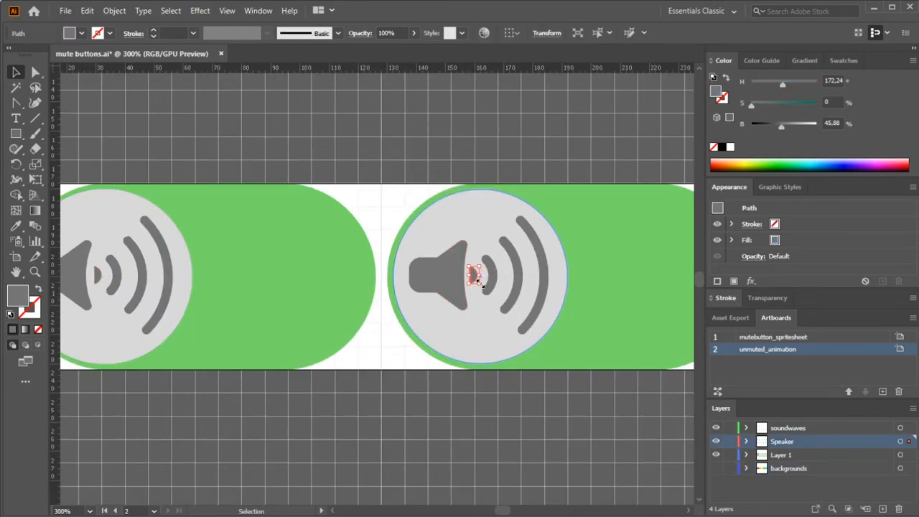
pyautogui.press('Left')
pyautogui.click(497, 393)
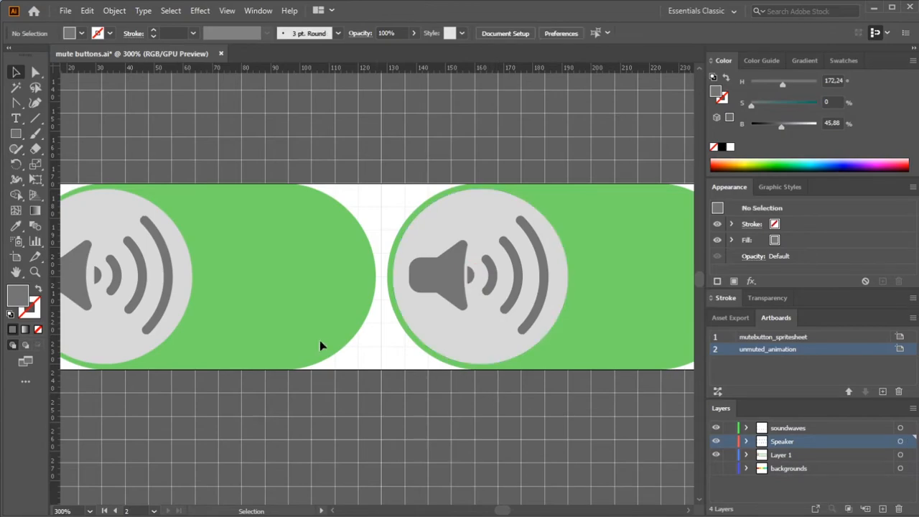
pyautogui.click(96, 276)
pyautogui.press('Left')
# - Nudge the smallest sound wave slightly right, away from the speaker, in the fourth and fifth frames of the unmuted_animation artboard
pyautogui.moveTo(500, 510); pyautogui.dragTo(509, 511)
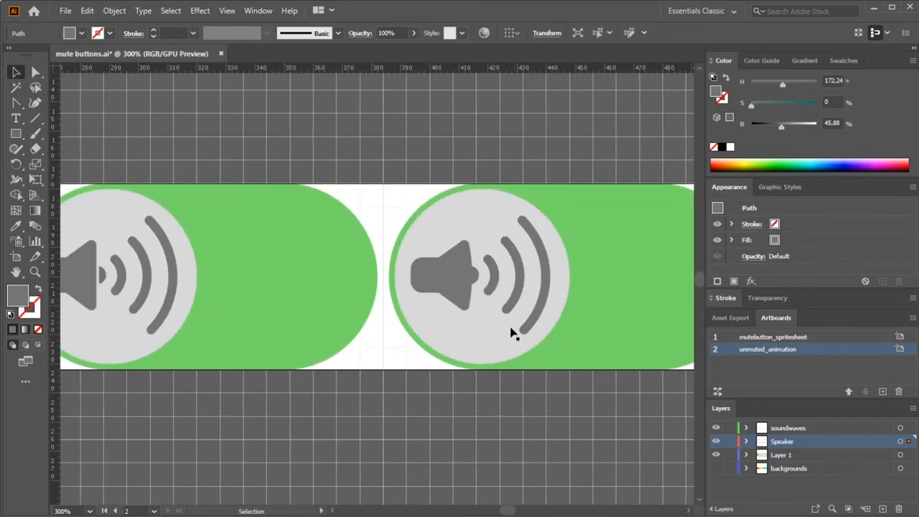
pyautogui.click(477, 276)
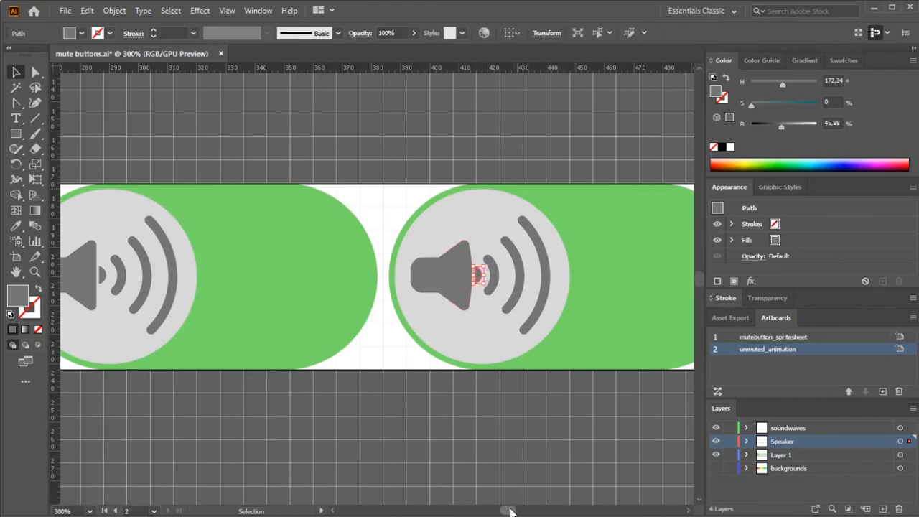
pyautogui.moveTo(506, 511); pyautogui.dragTo(508, 511)
pyautogui.click(571, 275)
pyautogui.press('Right')
pyautogui.press('Right')
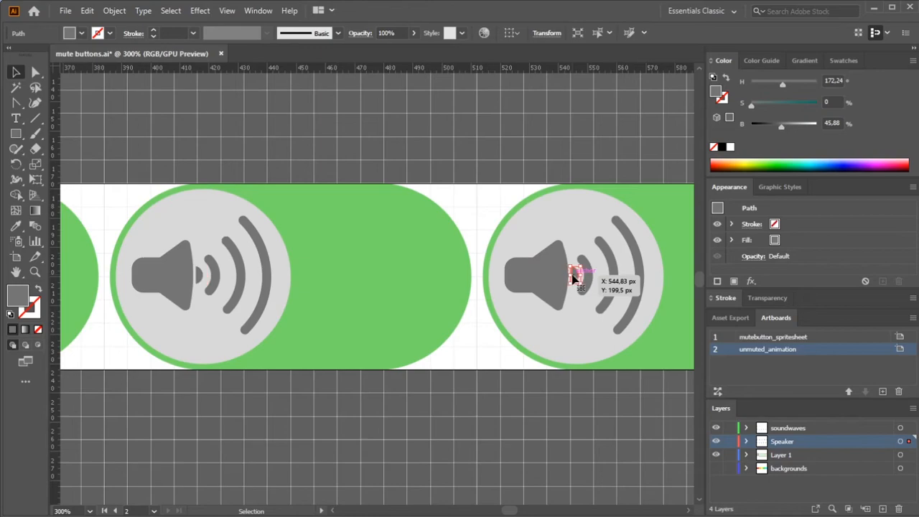
pyautogui.click(205, 106)
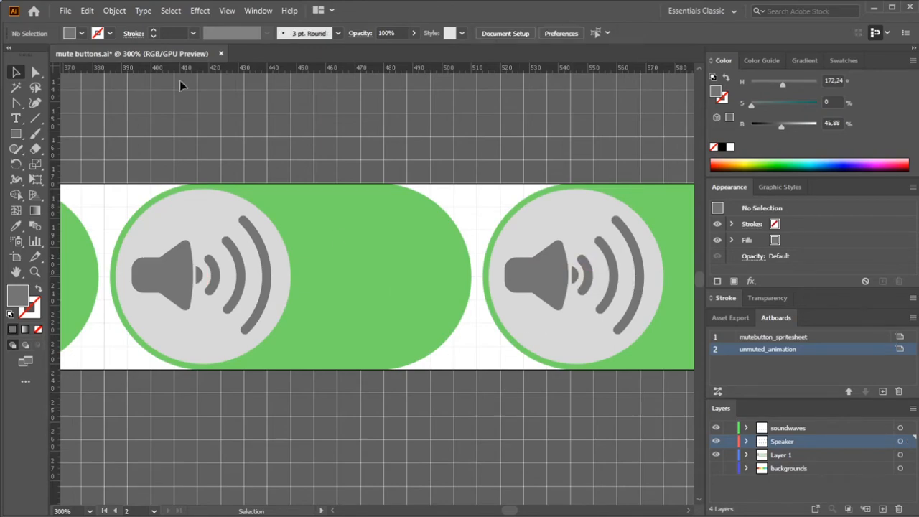
# - Export the unmuted_animation artboard as SVG over the existing file and refresh the settings page in the browser
pyautogui.click(66, 8)
pyautogui.moveTo(158, 237)
pyautogui.click(297, 242)
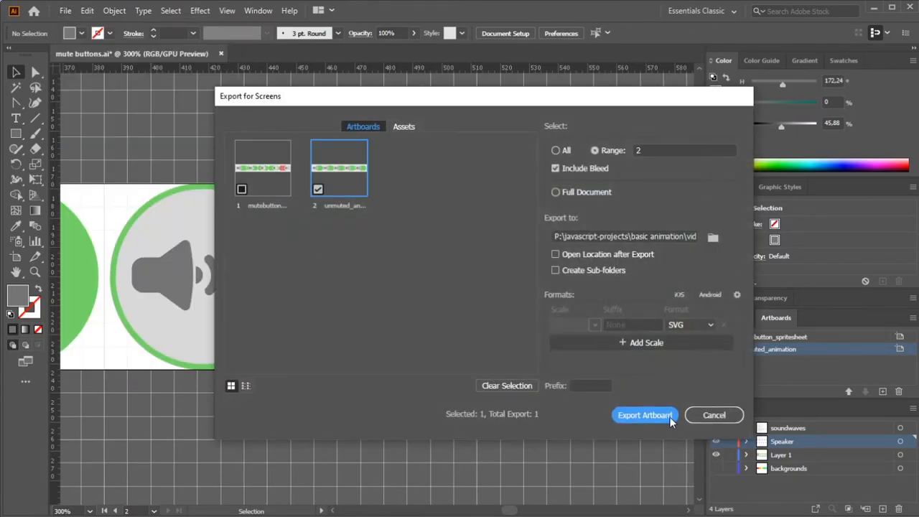
pyautogui.click(664, 421)
pyautogui.click(344, 111)
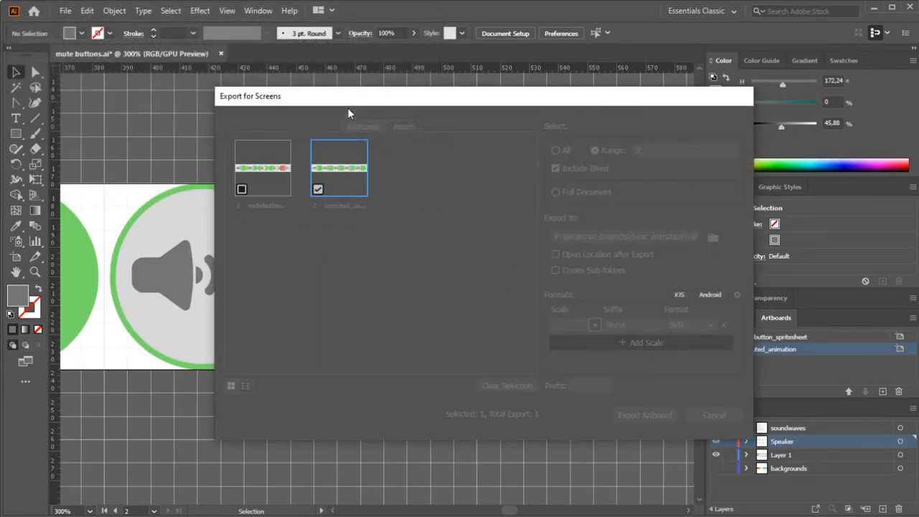
pyautogui.click(874, 9)
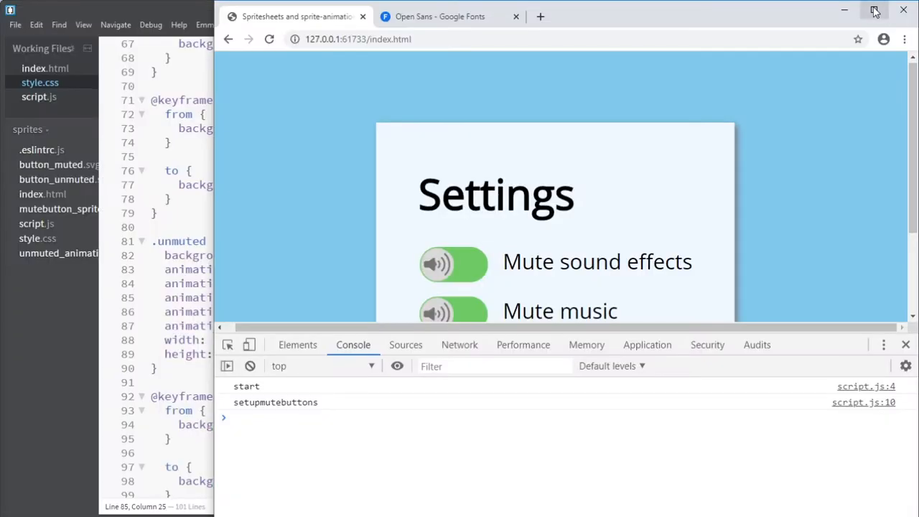
pyautogui.click(270, 40)
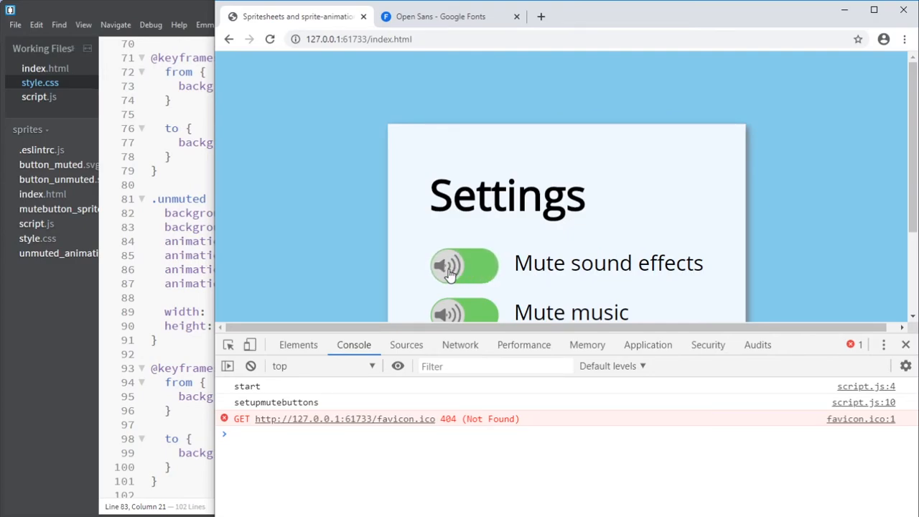
# - Toggle the sound effects and music mute buttons, and inspect the sound effects button's element
pyautogui.click(465, 275)
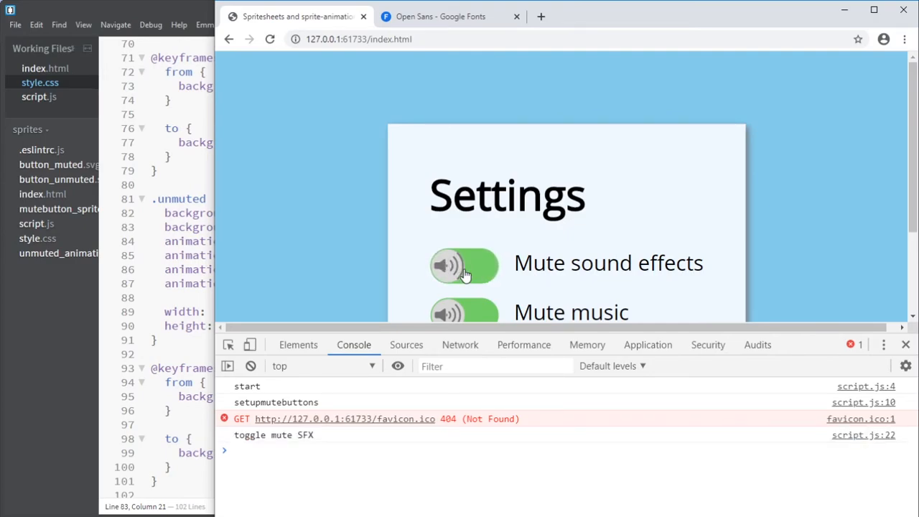
pyautogui.click(470, 316)
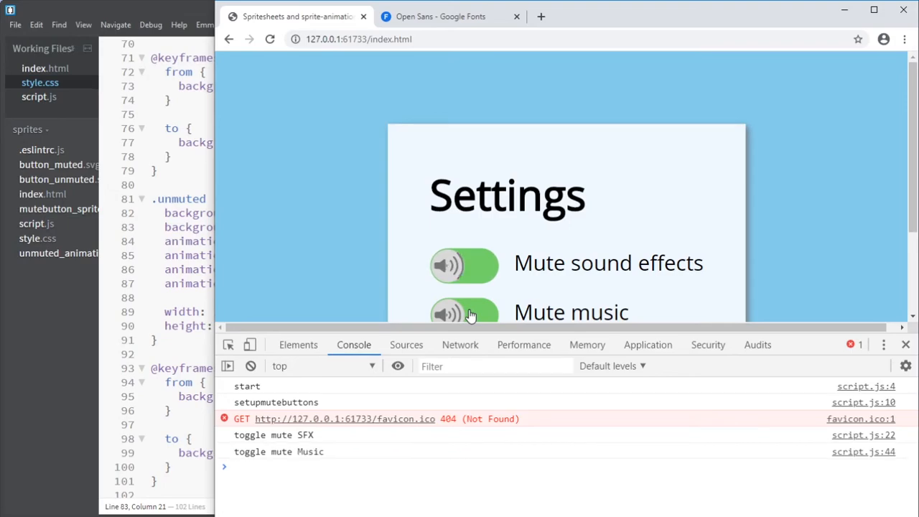
pyautogui.click(229, 346)
pyautogui.click(473, 269)
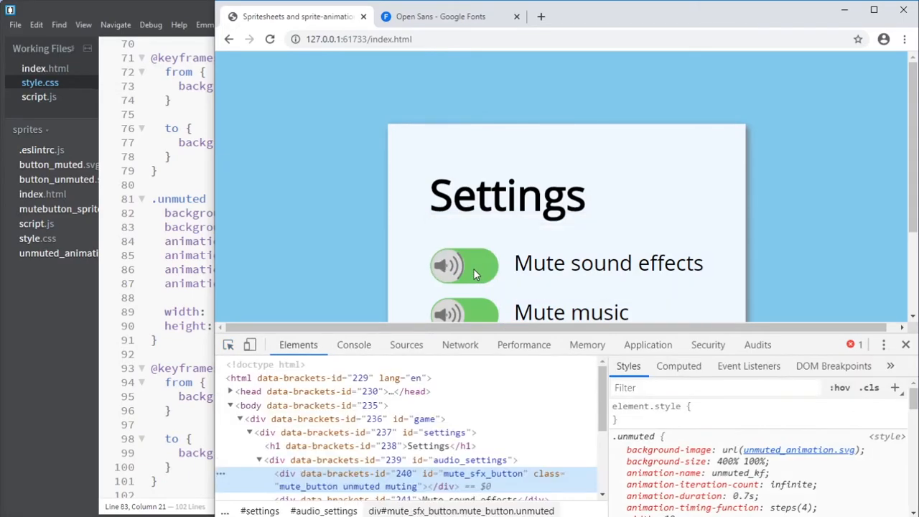
# - Narrow the browser window beside the code editor and enlarge the developer tools and their styles area
pyautogui.moveTo(215, 302); pyautogui.dragTo(495, 297)
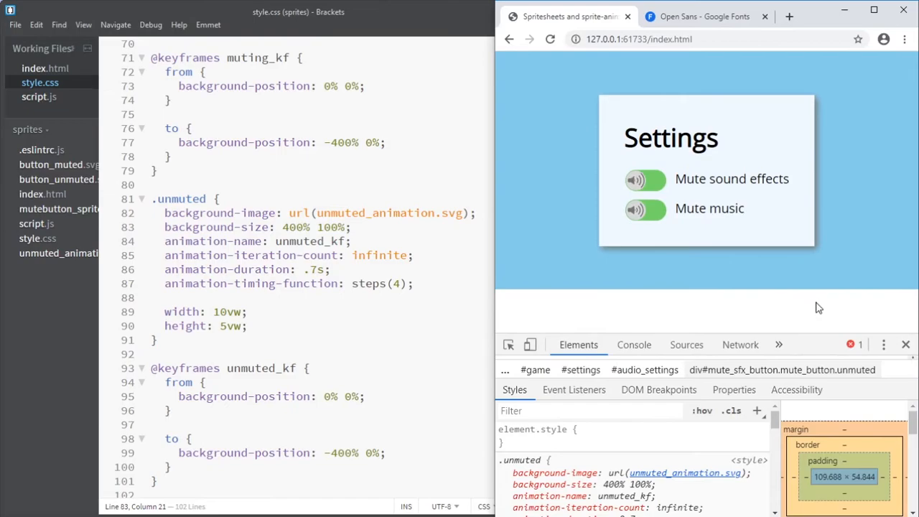
pyautogui.moveTo(830, 335); pyautogui.dragTo(836, 271)
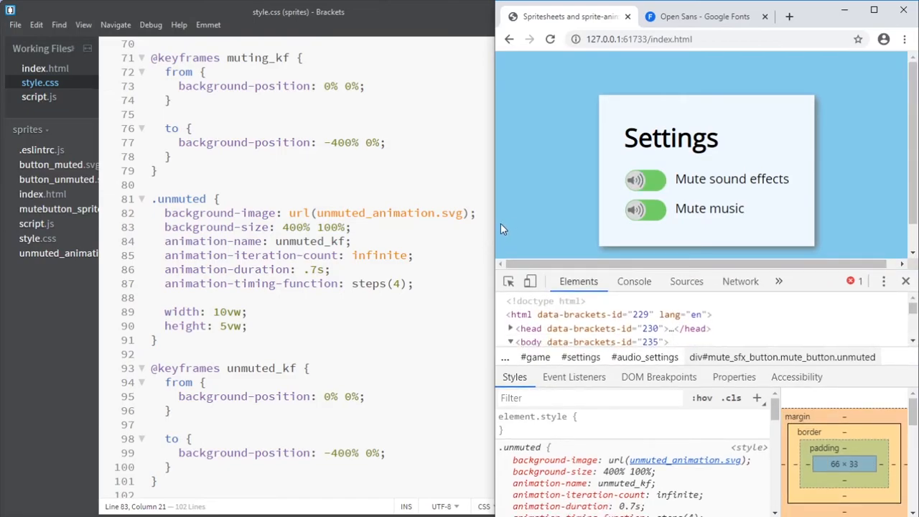
pyautogui.moveTo(495, 222); pyautogui.dragTo(598, 219)
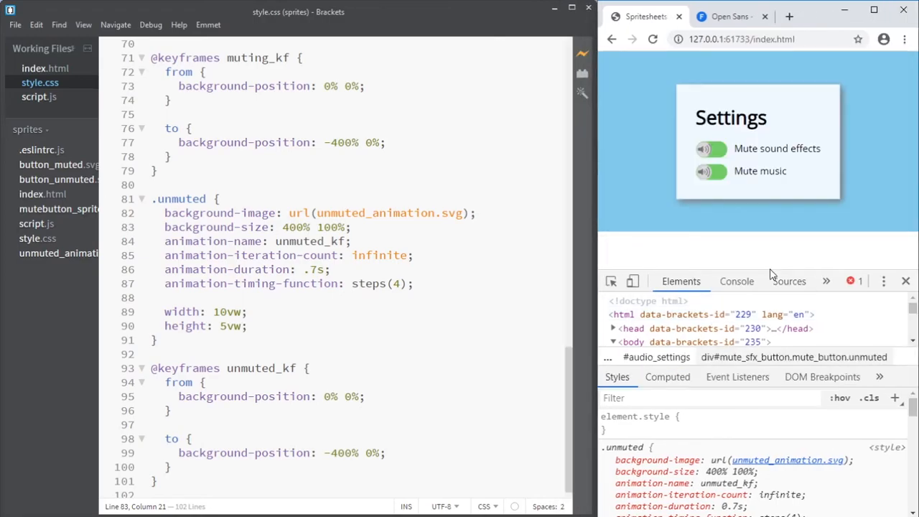
pyautogui.moveTo(771, 274); pyautogui.dragTo(771, 229)
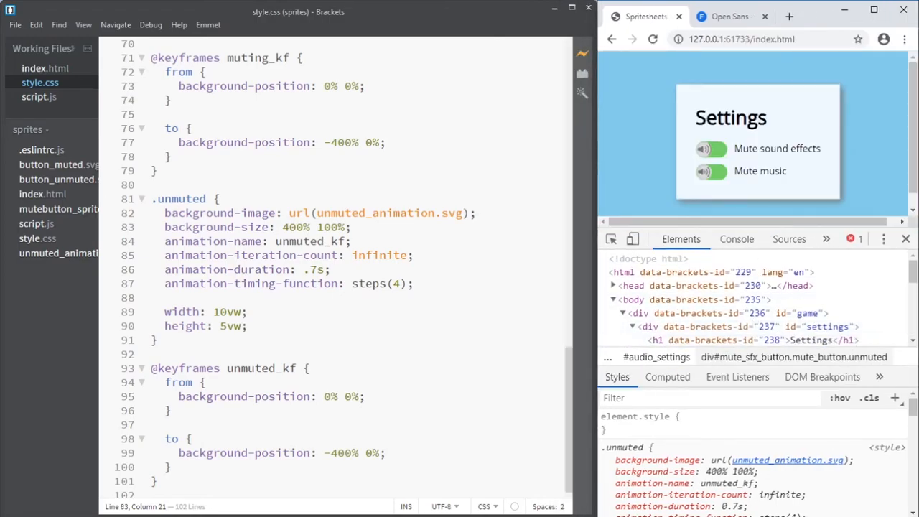
pyautogui.moveTo(871, 367); pyautogui.dragTo(870, 337)
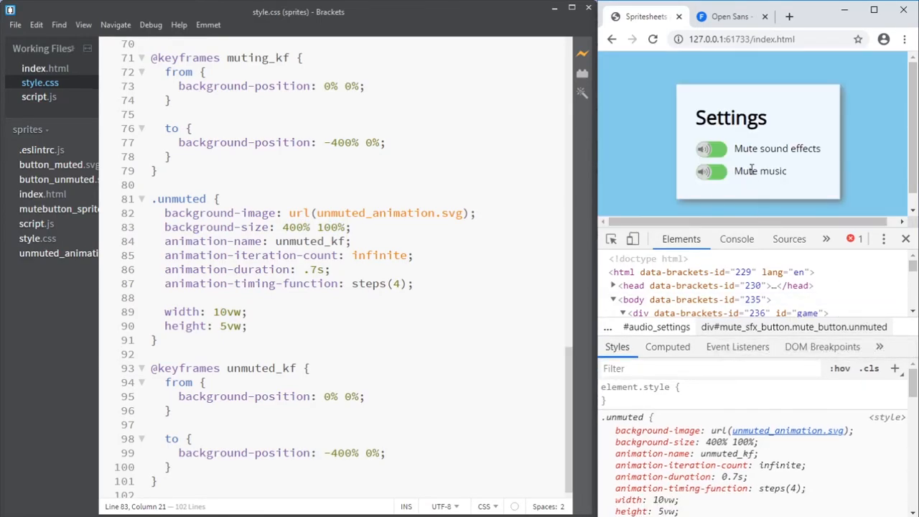
# - Inspect the sound effects button again, show its class toggles, and disable its unmuted class
pyautogui.click(611, 239)
pyautogui.click(724, 149)
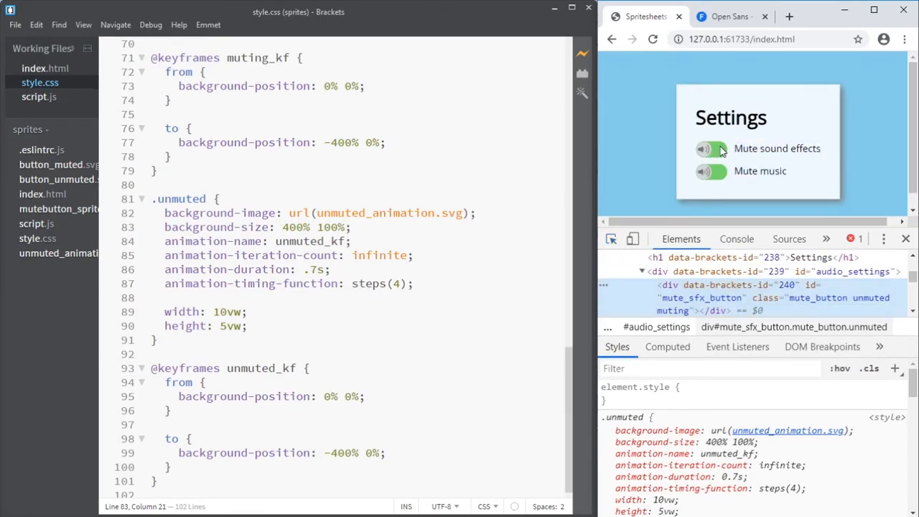
pyautogui.click(869, 369)
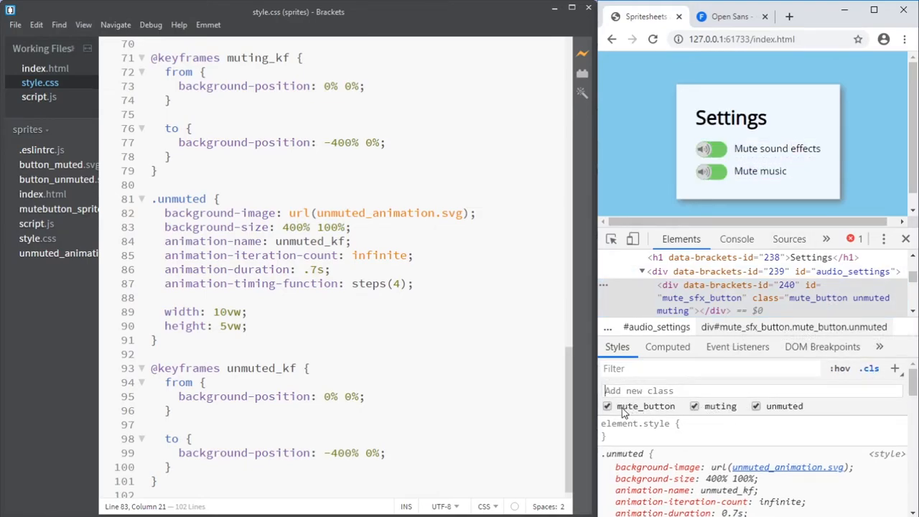
pyautogui.click(757, 406)
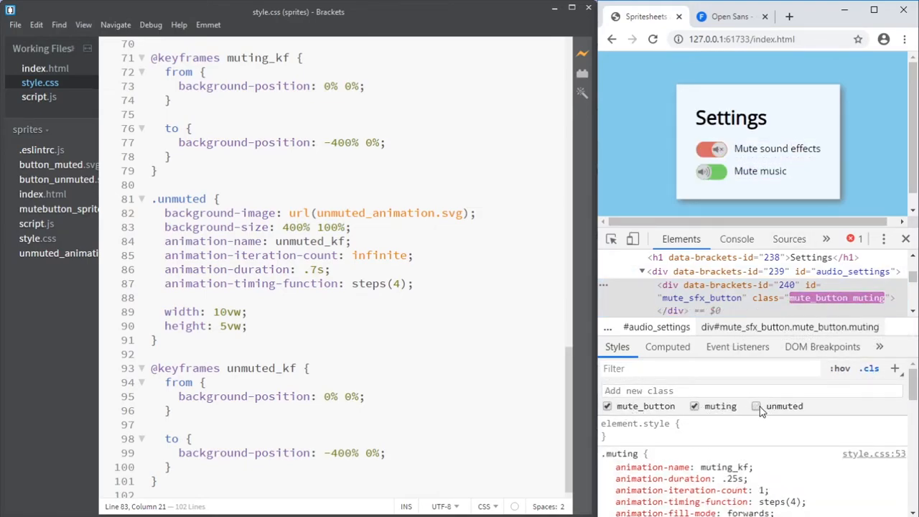
# - Add the class unmuting to the inspected sound effects button
pyautogui.click(709, 393)
pyautogui.write('unmt')
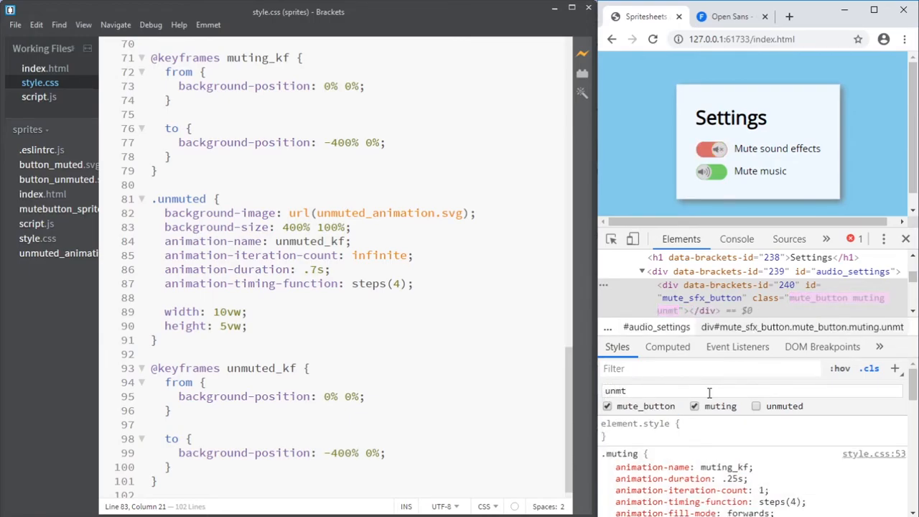
pyautogui.press('BackSpace')
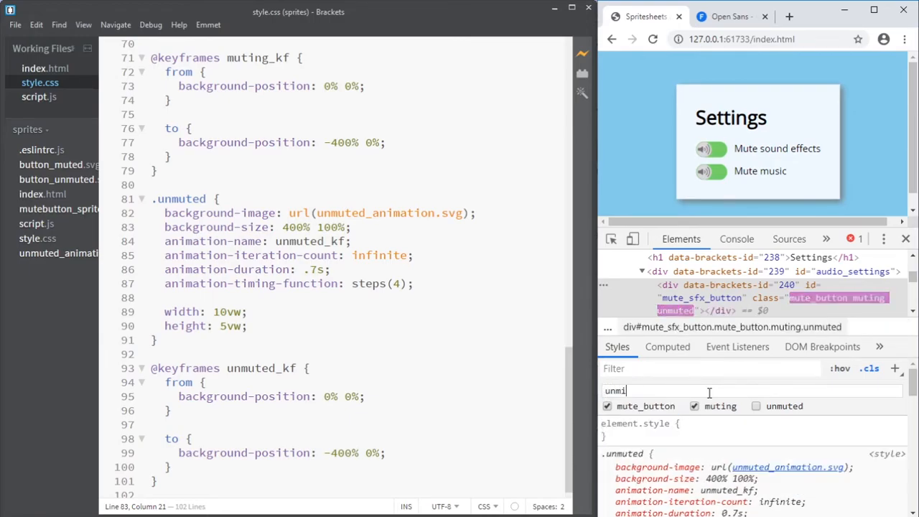
pyautogui.write('uting')
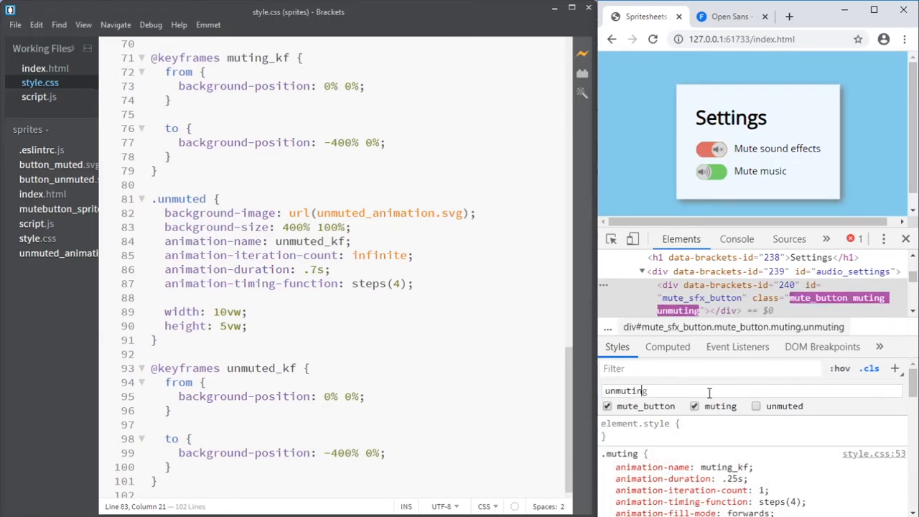
pyautogui.press('Return')
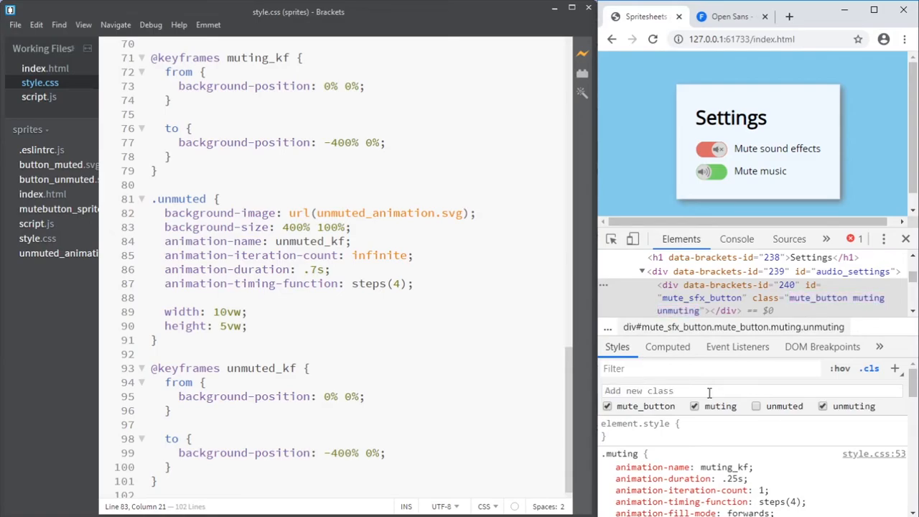
# - Disable the button's muting class, re-enable unmuted, and re-enable muting to test how the classes interact
pyautogui.click(695, 406)
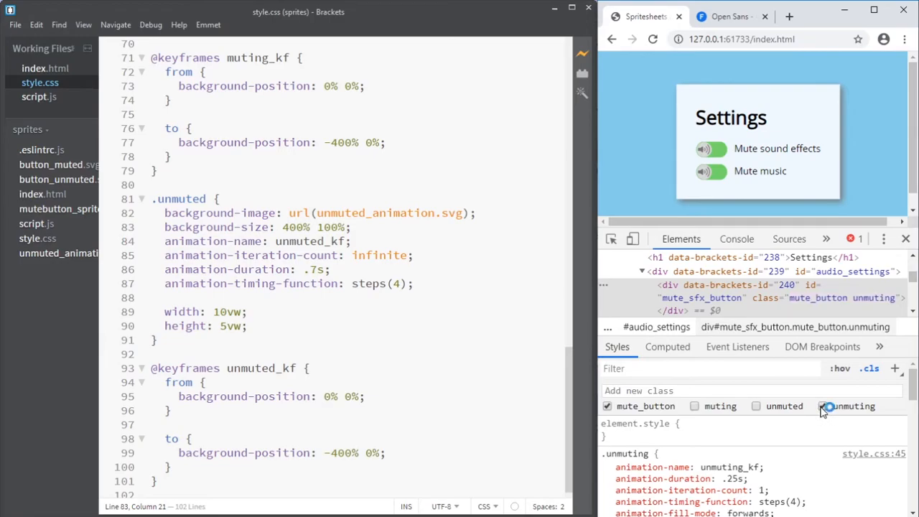
pyautogui.click(756, 407)
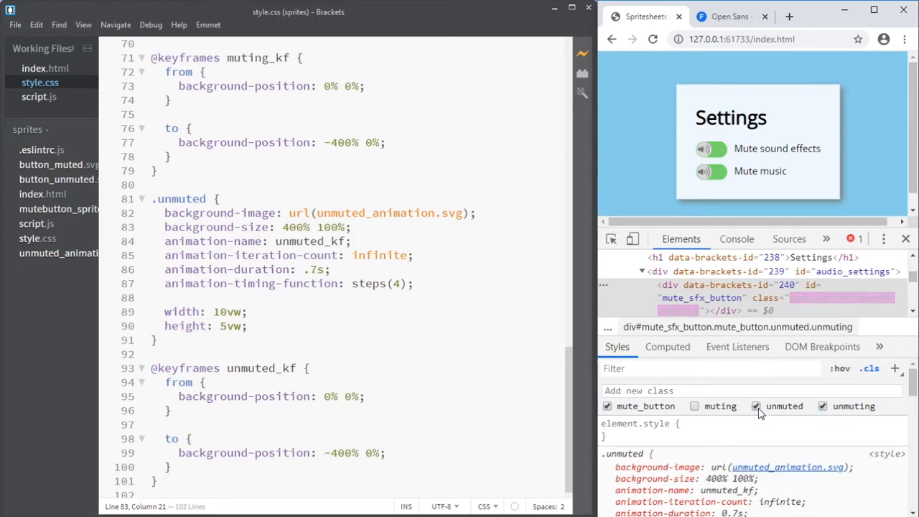
pyautogui.click(694, 407)
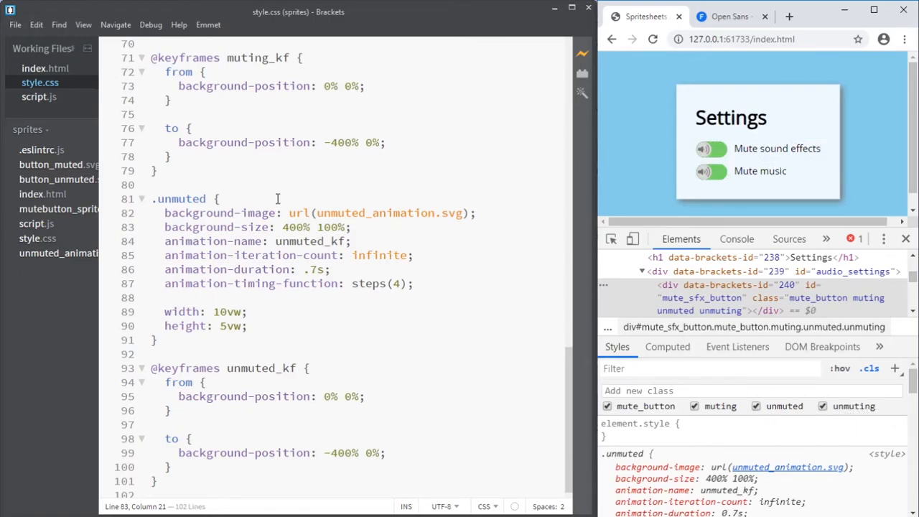
# - In script.js, add another document.querySelector("#mute_sfx_button") after the unmuting line in the else branch of toggleMuteSFX
pyautogui.click(36, 96)
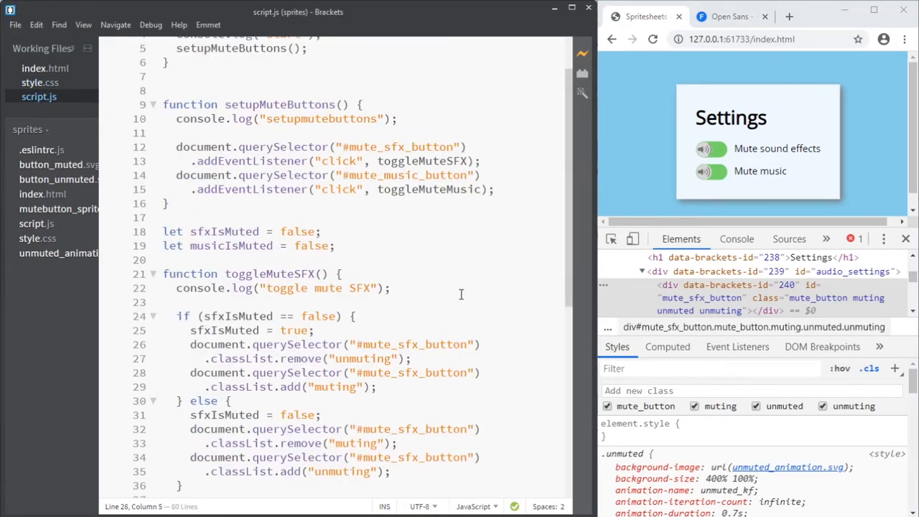
pyautogui.scroll(-3, 462, 294)
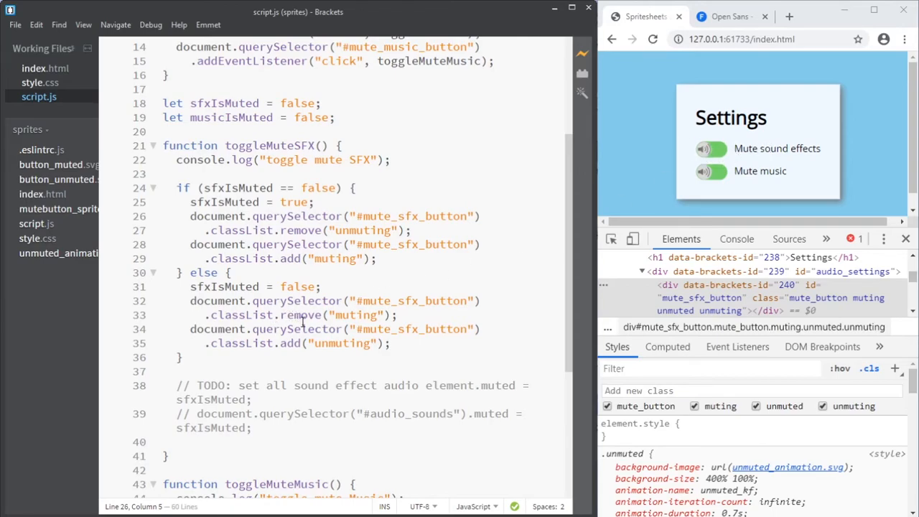
pyautogui.press('Return')
pyautogui.hotkey('shift', 'End')
pyautogui.hotkey('ctrl', 'c')
pyautogui.press('Down')
pyautogui.press('Down')
pyautogui.press('Return')
pyautogui.hotkey('ctrl', 'v')
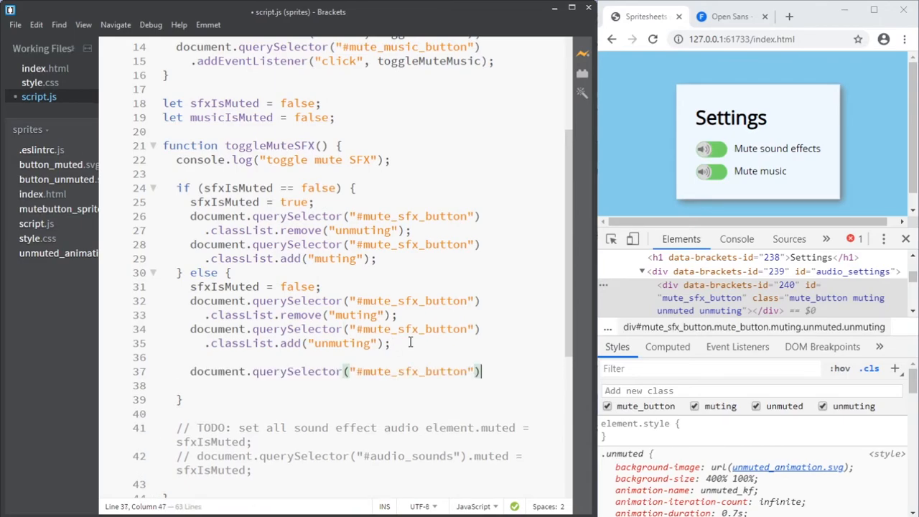
# - Complete the new statement in toggleMuteSFX's else branch with .addEventListener("animationend", showUnmutedSFX);
pyautogui.press('Return')
pyautogui.write('.ad')
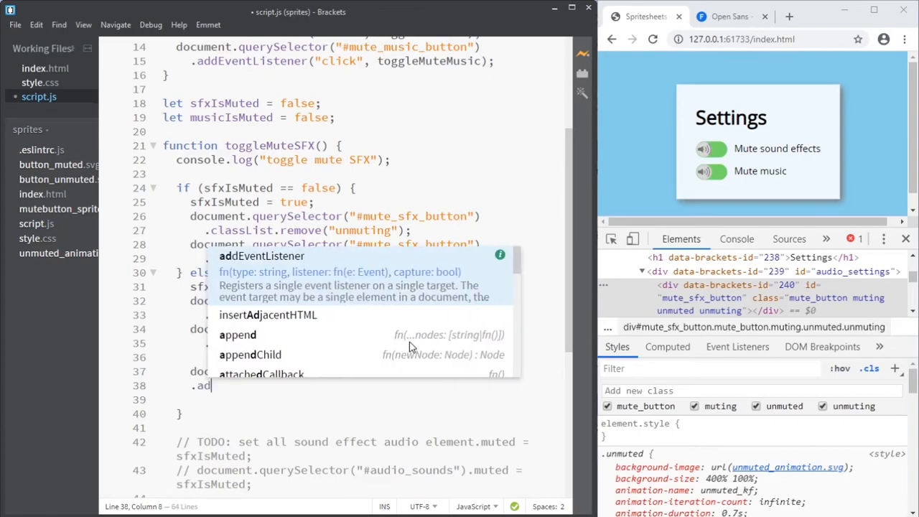
pyautogui.press('Return')
pyautogui.write('("anime')
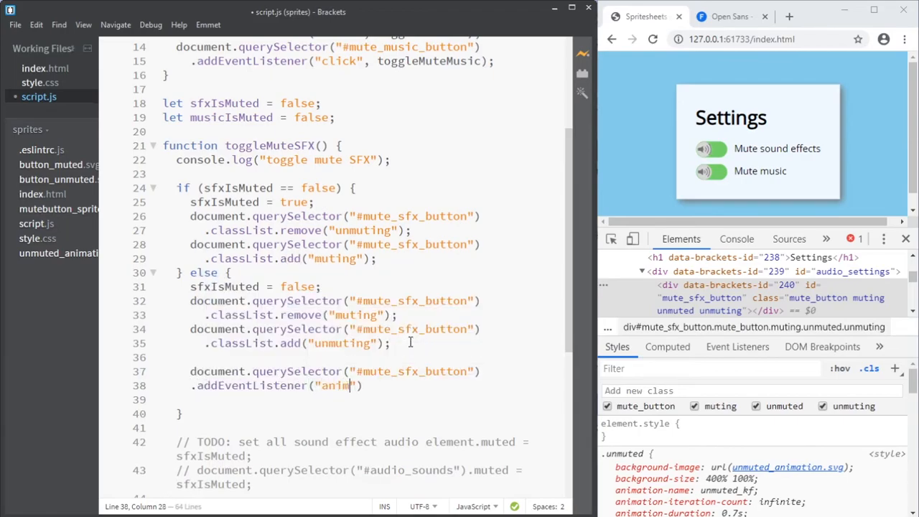
pyautogui.press('BackSpace')
pyautogui.write('ationend",')
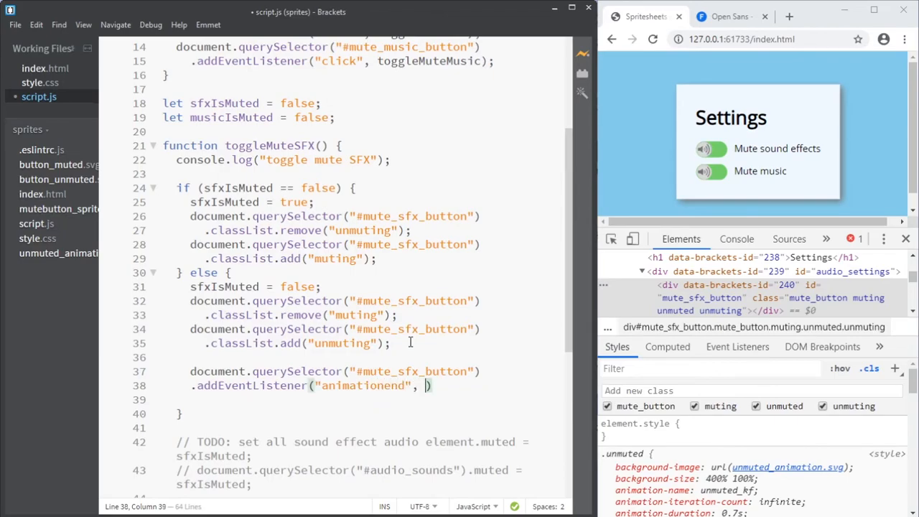
pyautogui.write(' showUn')
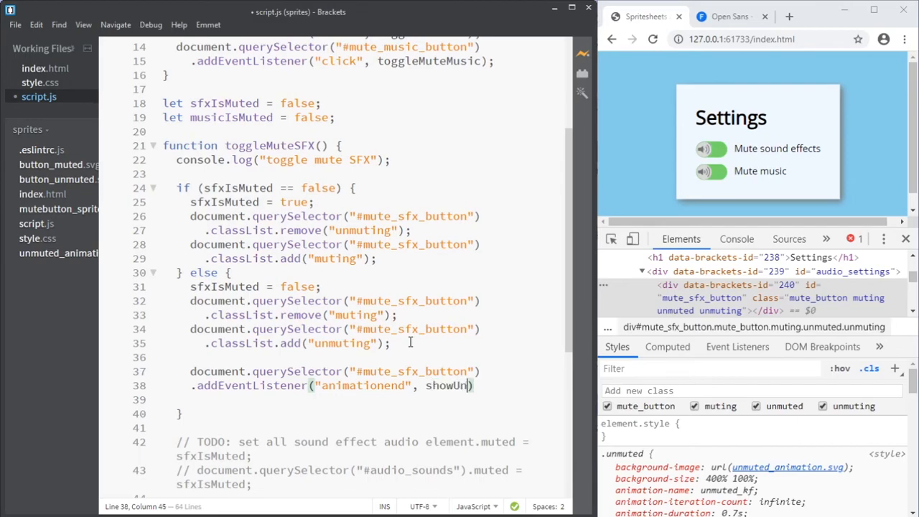
pyautogui.write('mutedSF')
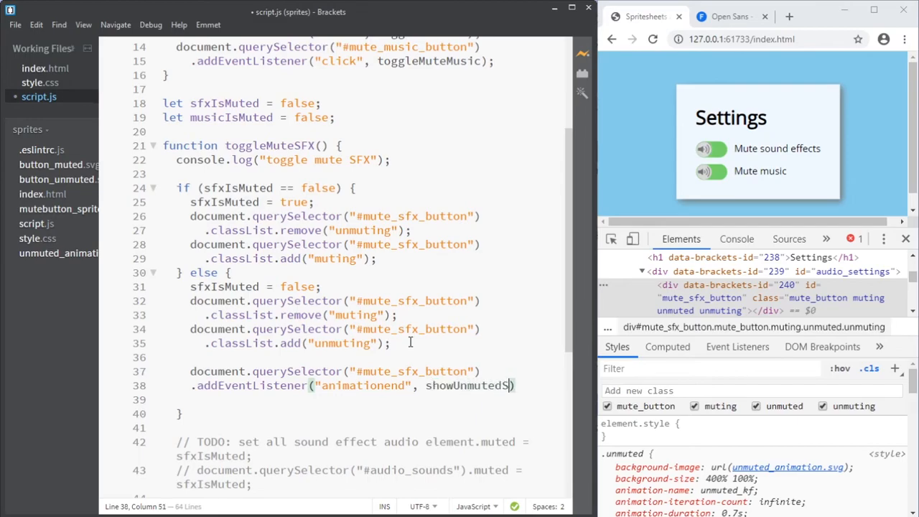
pyautogui.write('X);')
# - Create an empty function showUnmutedSFX() below toggleMuteSFX in script.js
pyautogui.scroll(-3, 421, 341)
pyautogui.click(382, 434)
pyautogui.press('Down')
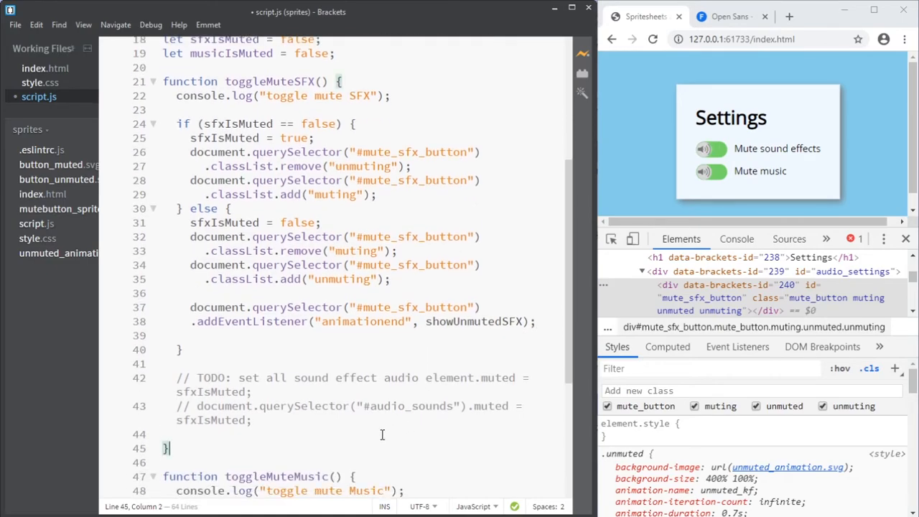
pyautogui.press('Return')
pyautogui.press('Return')
pyautogui.write('function showUnmute')
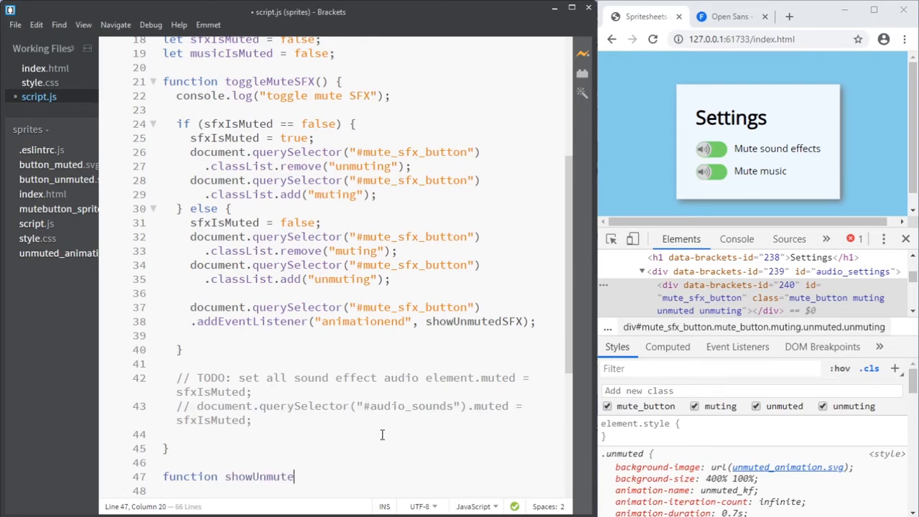
pyautogui.write('dSFX() {')
pyautogui.press('Return')
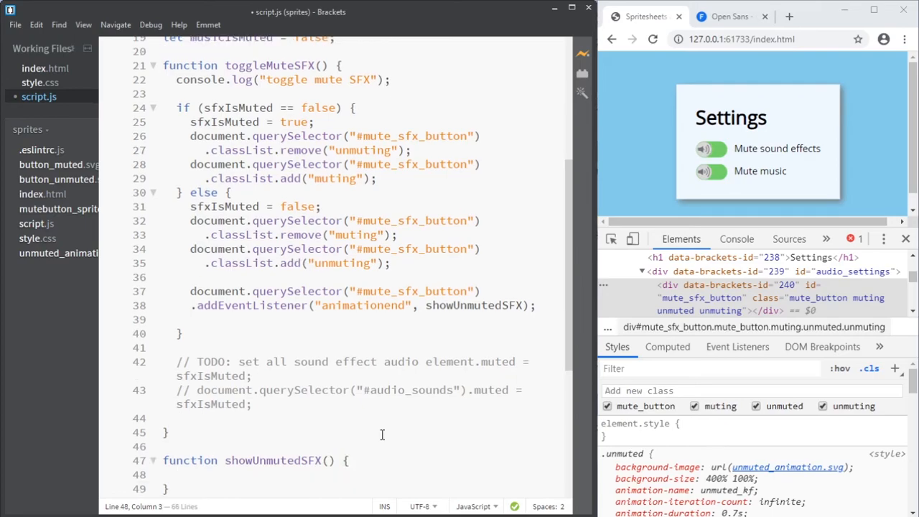
# - In showUnmutedSFX, reuse the document.querySelector("#mute_sfx_button") line and chain .classList.remove("unmuting"); to it
pyautogui.moveTo(544, 252); pyautogui.dragTo(135, 252)
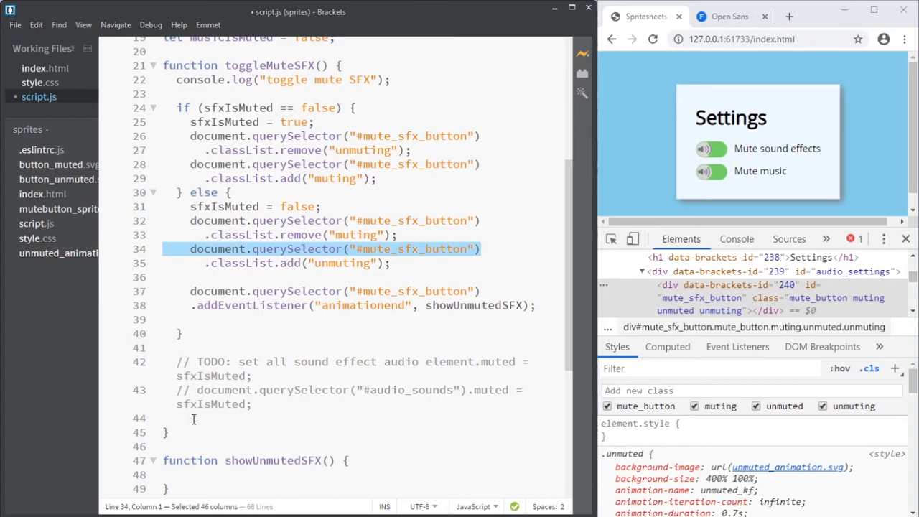
pyautogui.click(220, 472)
pyautogui.hotkey('ctrl', 'v')
pyautogui.press('Return')
pyautogui.write('.addClass')
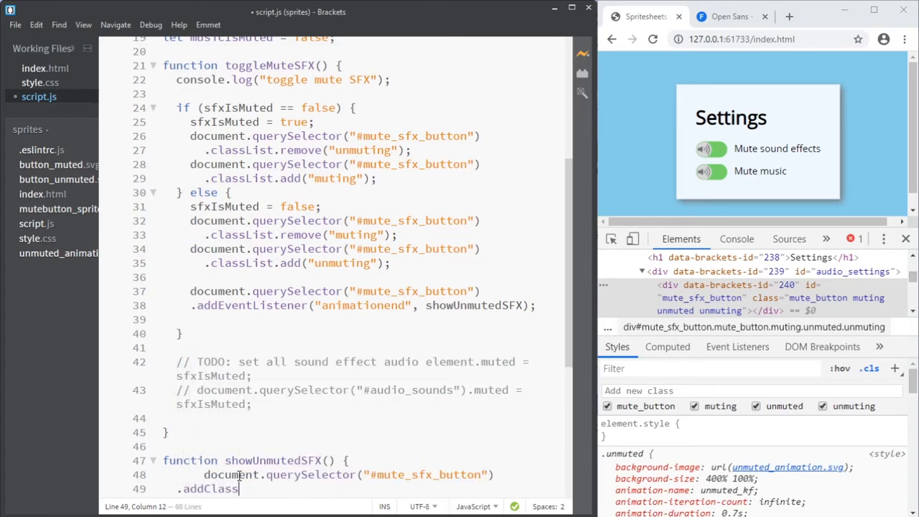
pyautogui.hotkey('ctrl', 'shift', 'Left')
pyautogui.write('cla')
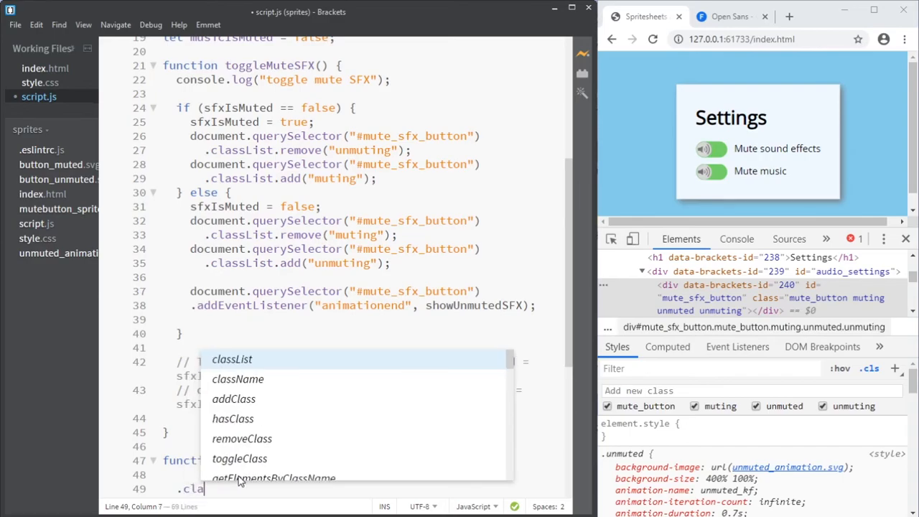
pyautogui.write('ssList.remove("')
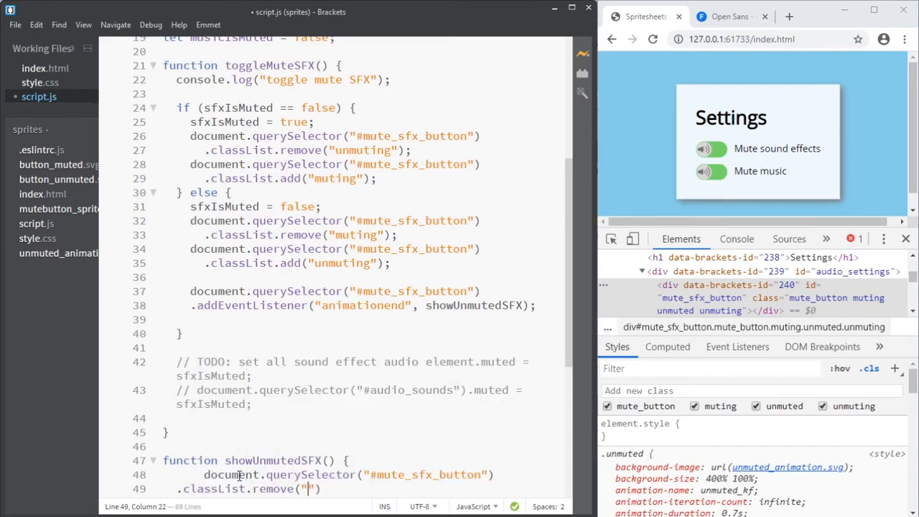
pyautogui.write('uni')
pyautogui.press('BackSpace')
pyautogui.write('muting");')
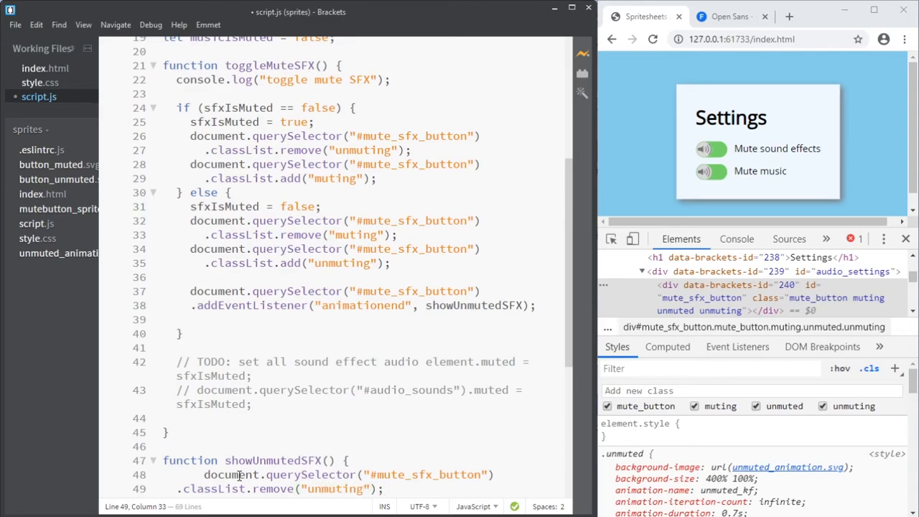
# - Add a second #mute_sfx_button selector to showUnmutedSFX with .classList.add("unmuted"); and save script.js
pyautogui.press('Return')
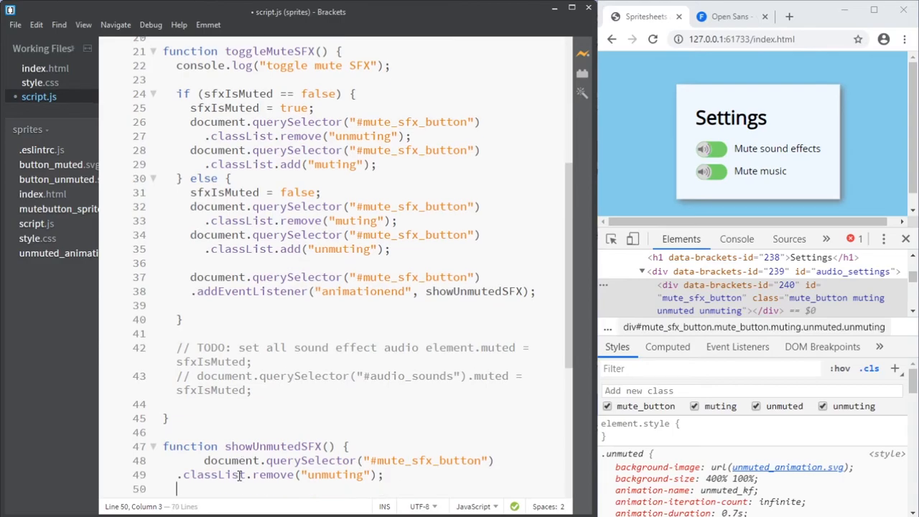
pyautogui.press('Delete')
pyautogui.press('Delete')
pyautogui.press('Down')
pyautogui.press('Tab')
pyautogui.hotkey('ctrl', 'v')
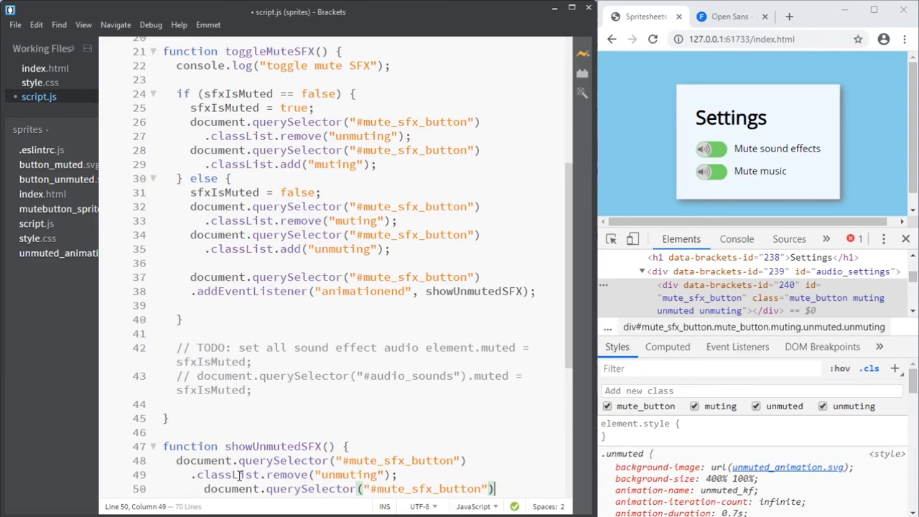
pyautogui.press('Return')
pyautogui.write('.classList')
pyautogui.write('.')
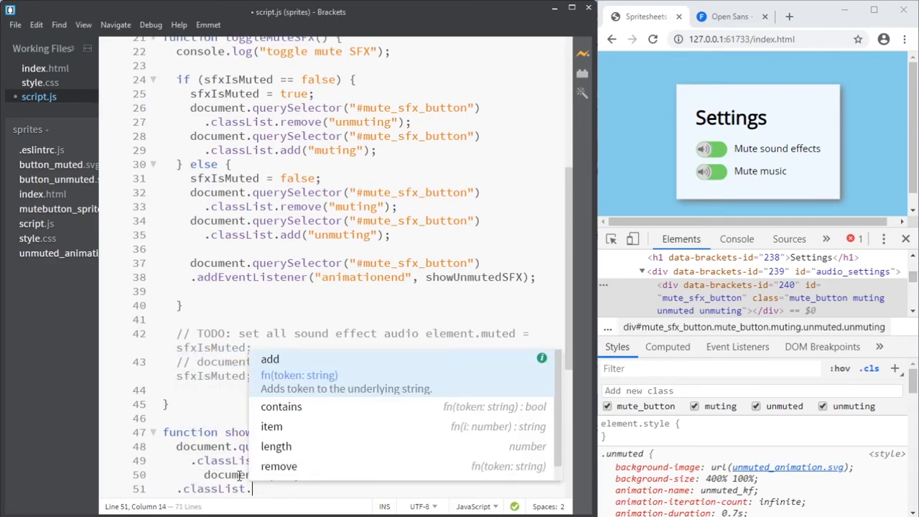
pyautogui.press('Down')
pyautogui.press('Up')
pyautogui.write('add')
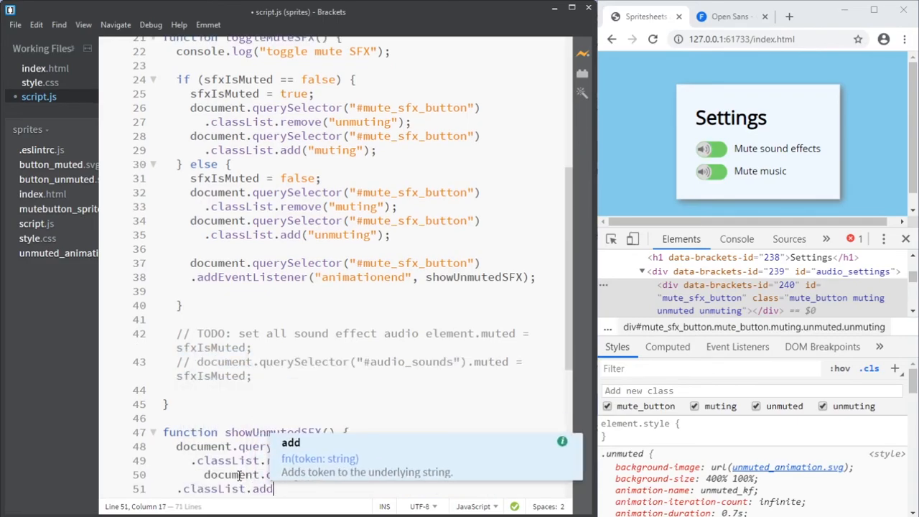
pyautogui.write('("un')
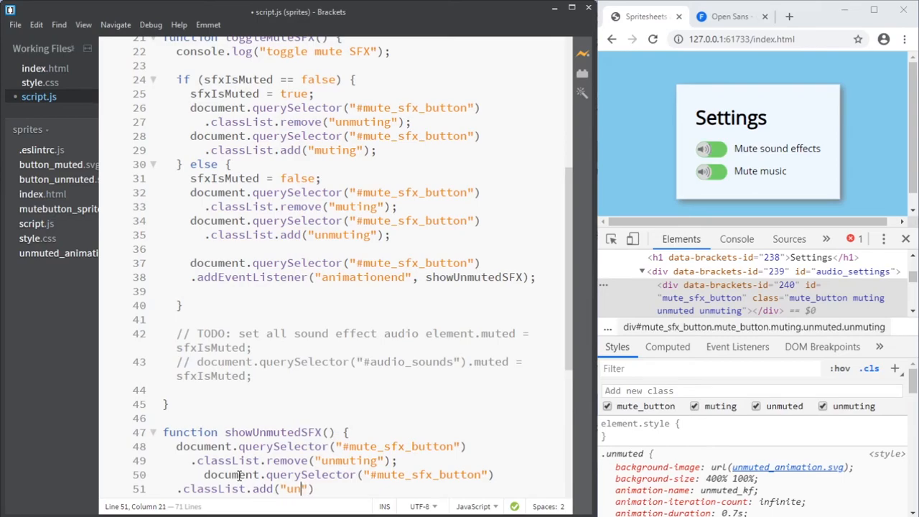
pyautogui.write('muted");')
pyautogui.hotkey('ctrl', 's')
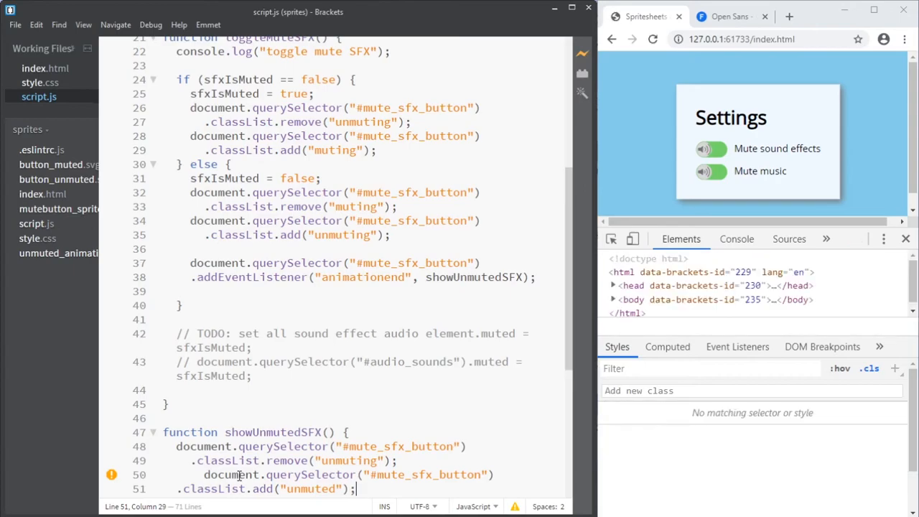
# - Align the second querySelector line in showUnmutedSFX with the first one and save script.js
pyautogui.press('Up')
pyautogui.press('Home')
pyautogui.press('BackSpace')
pyautogui.press('BackSpace')
pyautogui.hotkey('ctrl', 's')
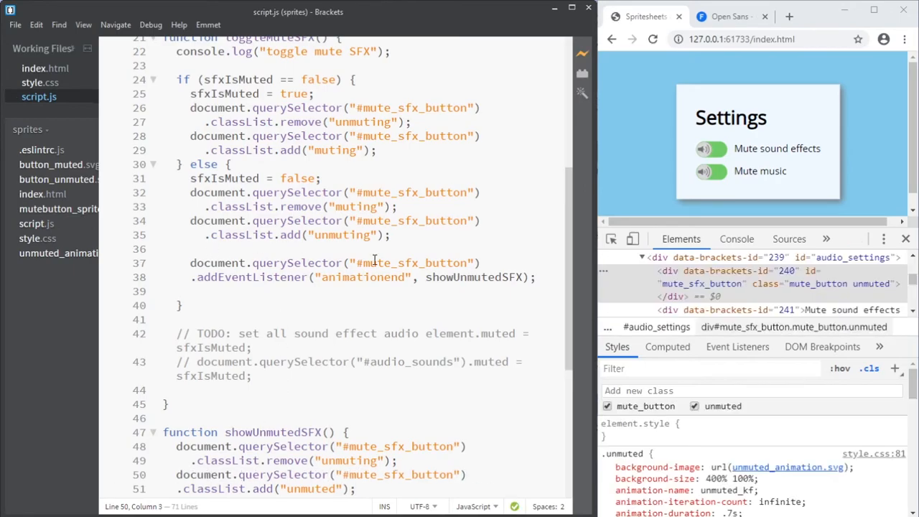
# - Copy the animationend listener statement from toggleMuteSFX to the start of showUnmutedSFX
pyautogui.moveTo(542, 277); pyautogui.dragTo(172, 263)
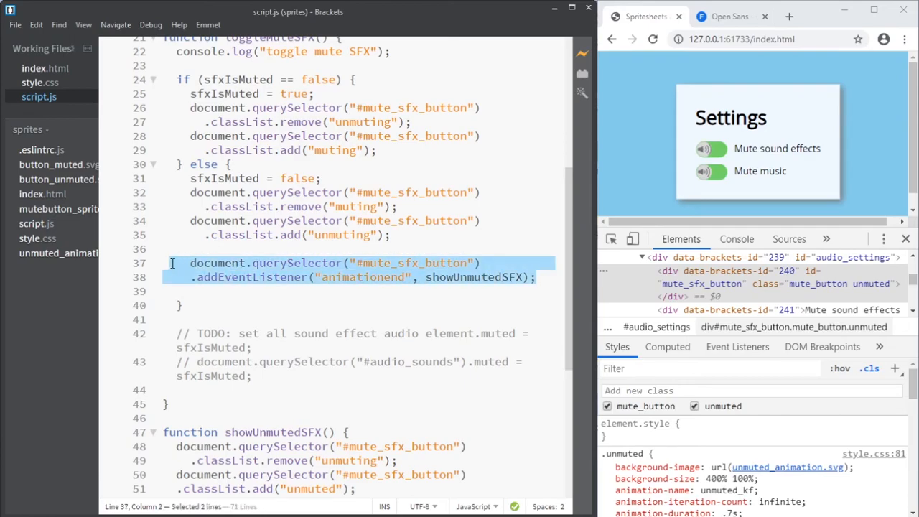
pyautogui.hotkey('ctrl', 'c')
pyautogui.click(437, 429)
pyautogui.press('Return')
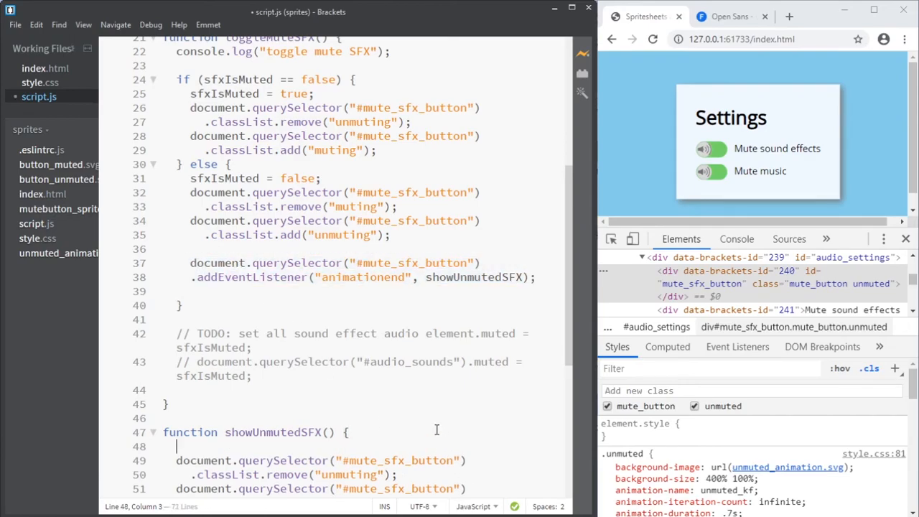
pyautogui.hotkey('ctrl', 'v')
pyautogui.press('Home')
pyautogui.press('Home')
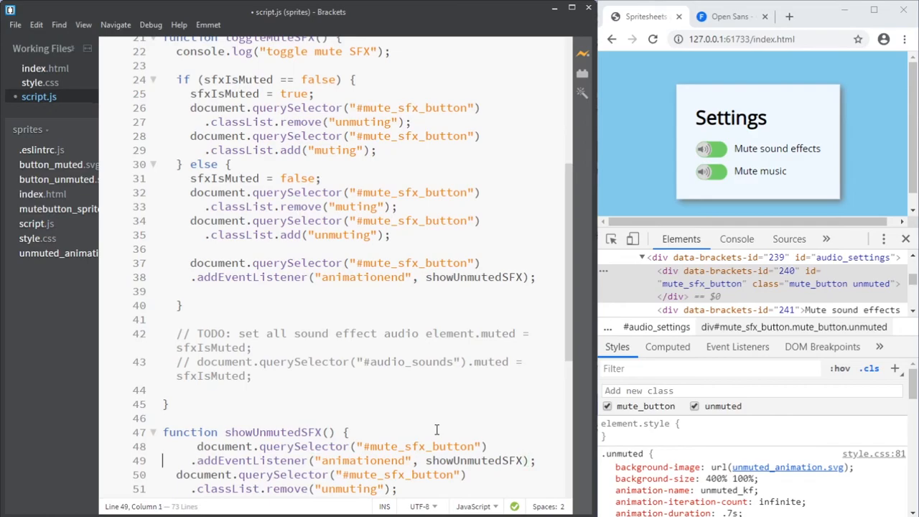
# - Change the copied call in showUnmutedSFX to removeEventListener, save, and beautify the code in script.js
pyautogui.hotkey('shift', 'Right')
pyautogui.hotkey('shift', 'Right')
pyautogui.hotkey('shift', 'Right')
pyautogui.press('BackSpace')
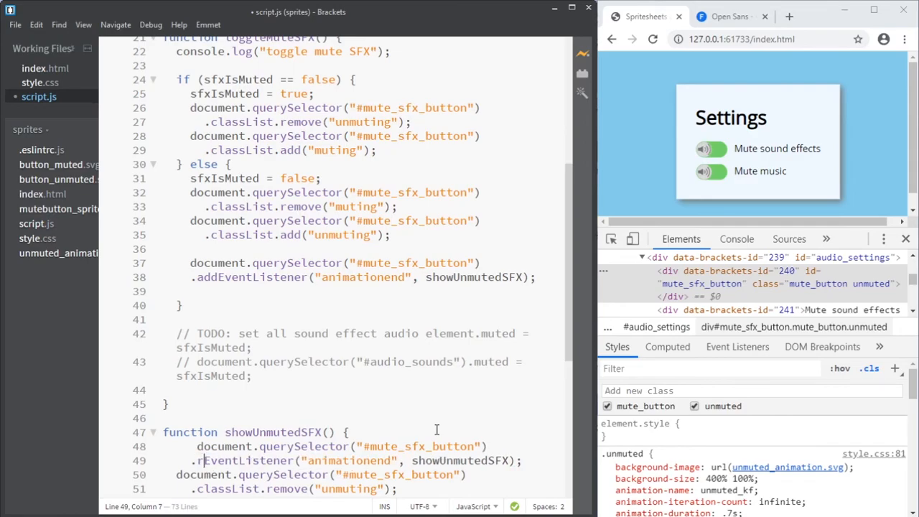
pyautogui.write('remove')
pyautogui.hotkey('ctrl', 's')
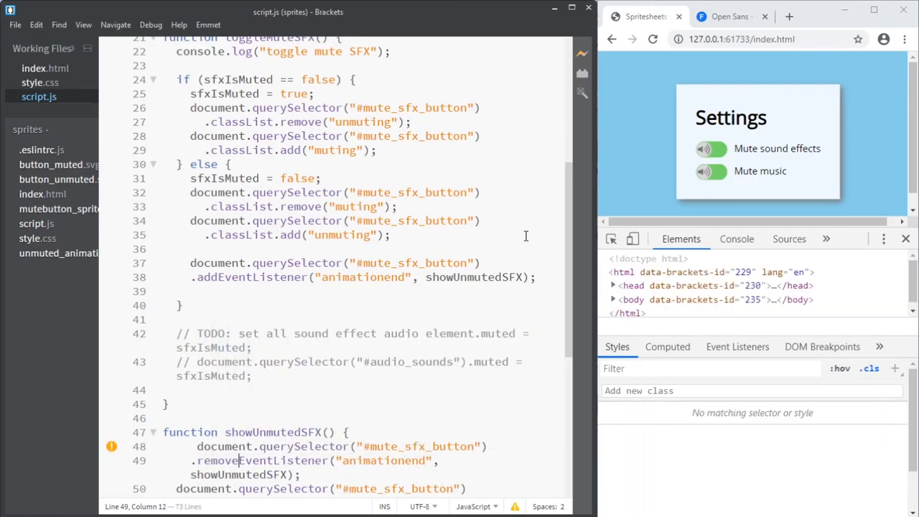
pyautogui.click(577, 99)
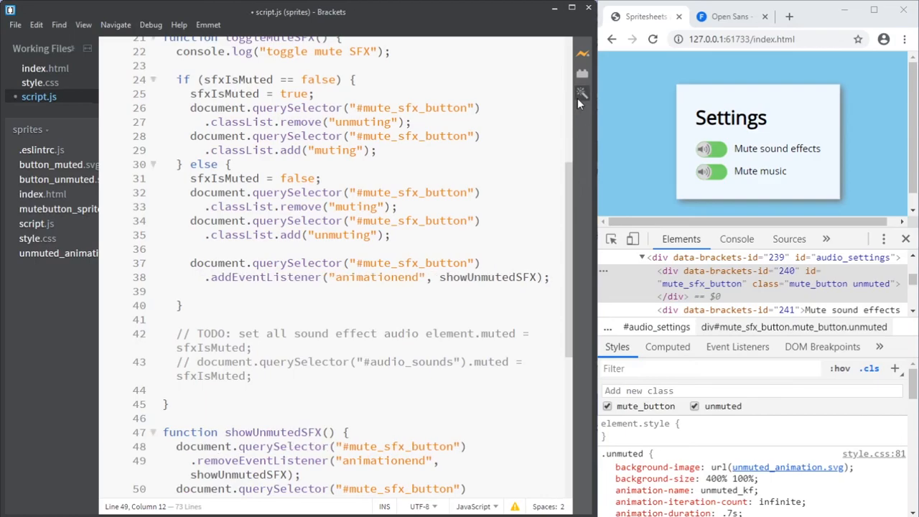
# - Test the sound effects button in the preview, and try removing its unmuted class in index.html before undoing that removal
pyautogui.scroll(-3, 523, 416)
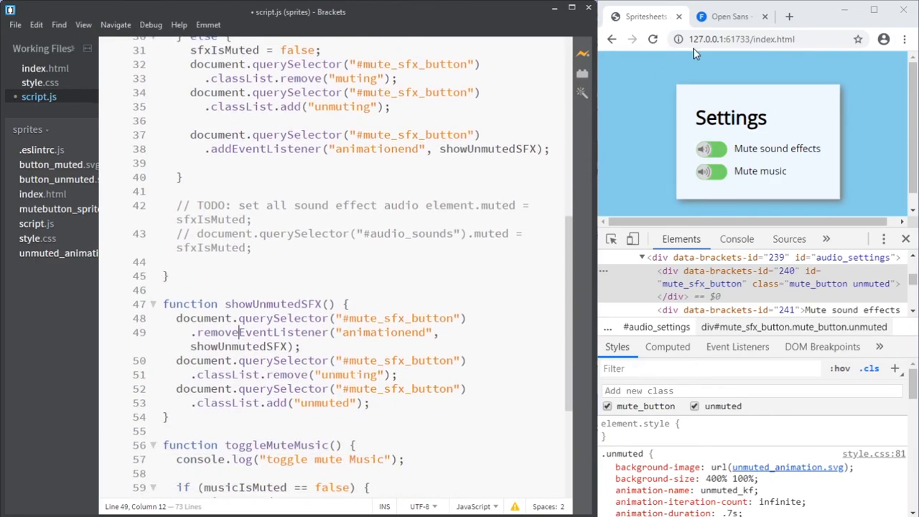
pyautogui.click(713, 153)
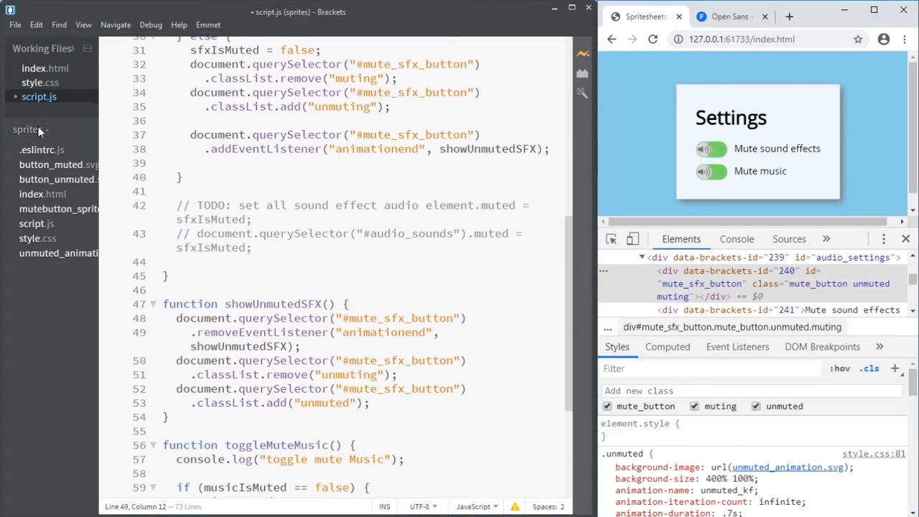
pyautogui.click(39, 85)
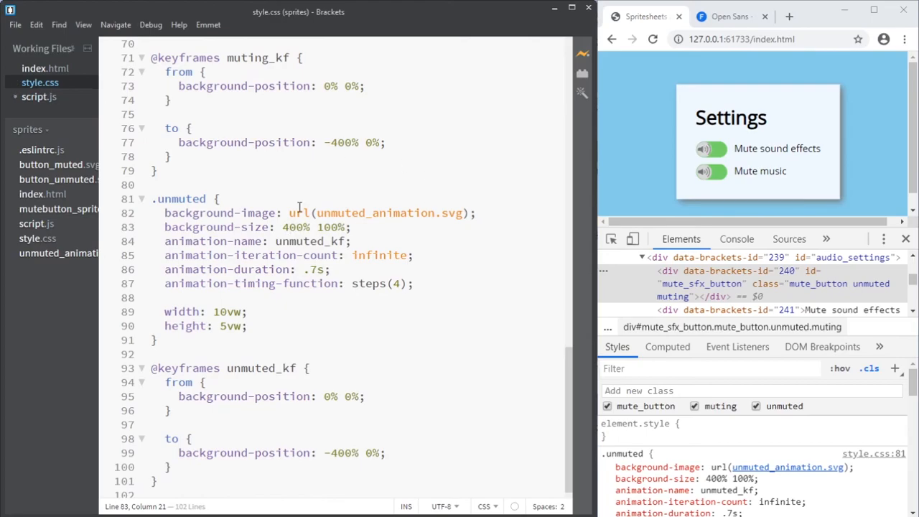
pyautogui.click(45, 68)
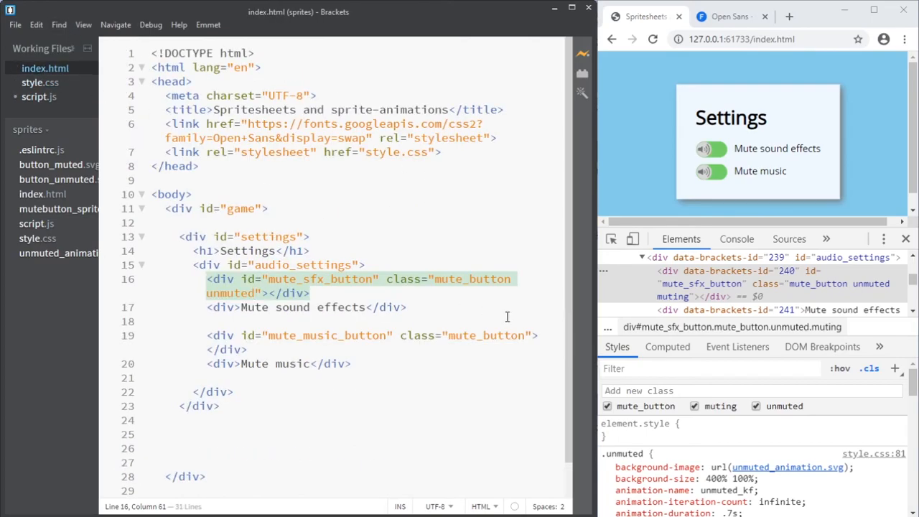
pyautogui.doubleClick(240, 293)
pyautogui.press('BackSpace')
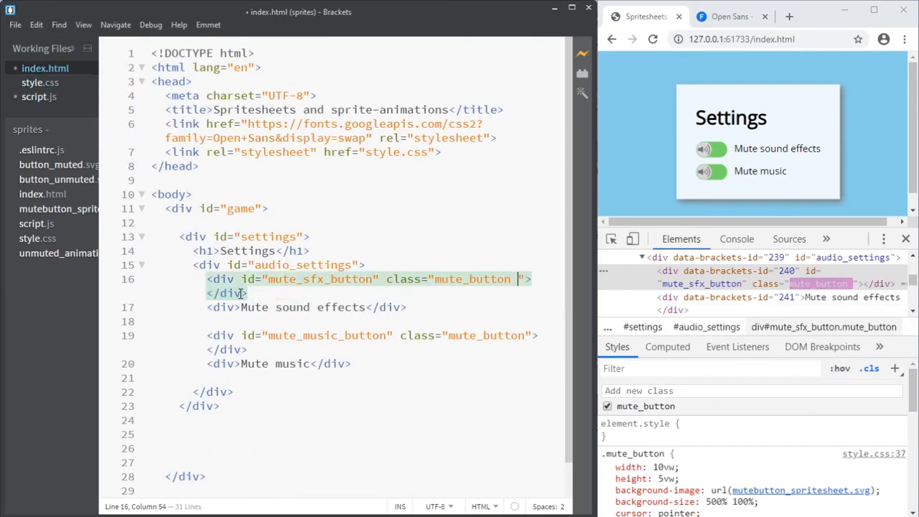
pyautogui.hotkey('ctrl', 'z')
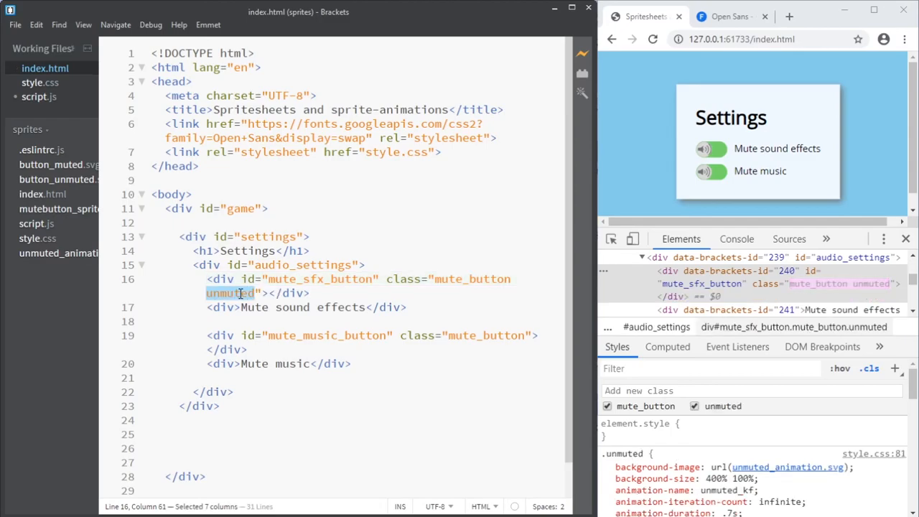
pyautogui.click(720, 158)
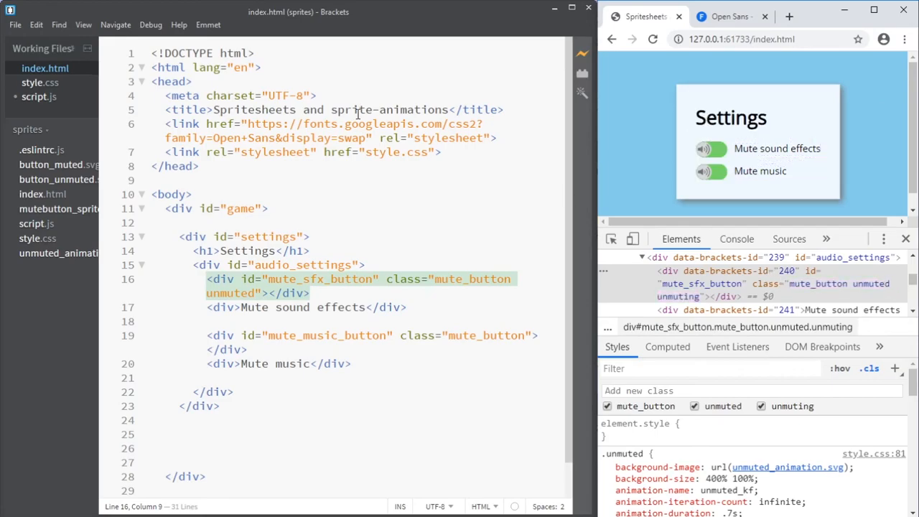
# - In toggleMuteSFX's if branch, duplicate the unmuting removal for #mute_sfx_button, change the copy to .classList.remove("unmuted"); and save script.js
pyautogui.click(39, 97)
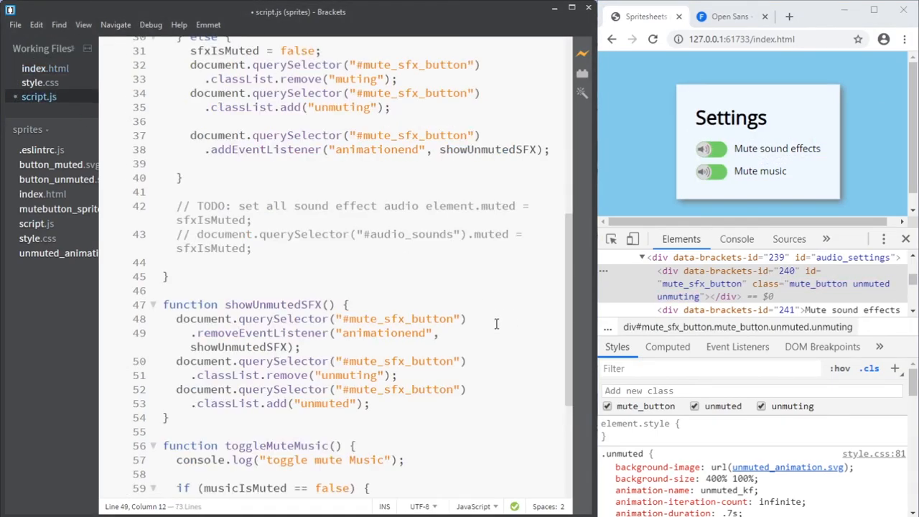
pyautogui.scroll(6, 496, 324)
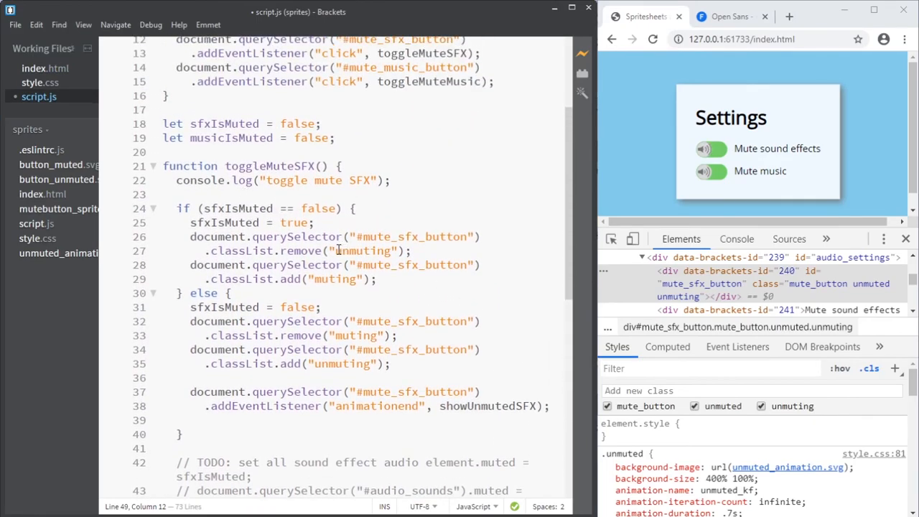
pyautogui.scroll(-2, 388, 275)
pyautogui.scroll(2, 391, 270)
pyautogui.moveTo(436, 252); pyautogui.dragTo(191, 237)
pyautogui.click(441, 249)
pyautogui.press('Return')
pyautogui.hotkey('ctrl', 'v')
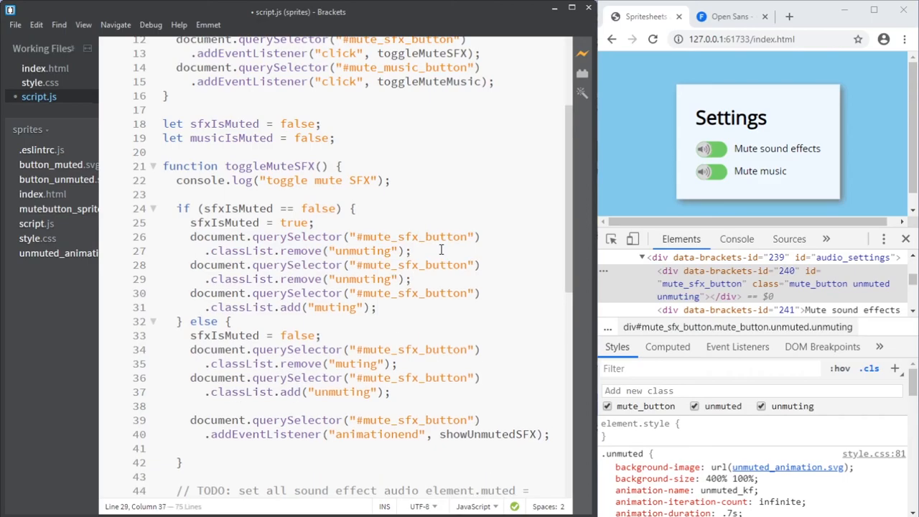
pyautogui.press('BackSpace')
pyautogui.press('BackSpace')
pyautogui.press('BackSpace')
pyautogui.write('ed')
pyautogui.hotkey('ctrl', 's')
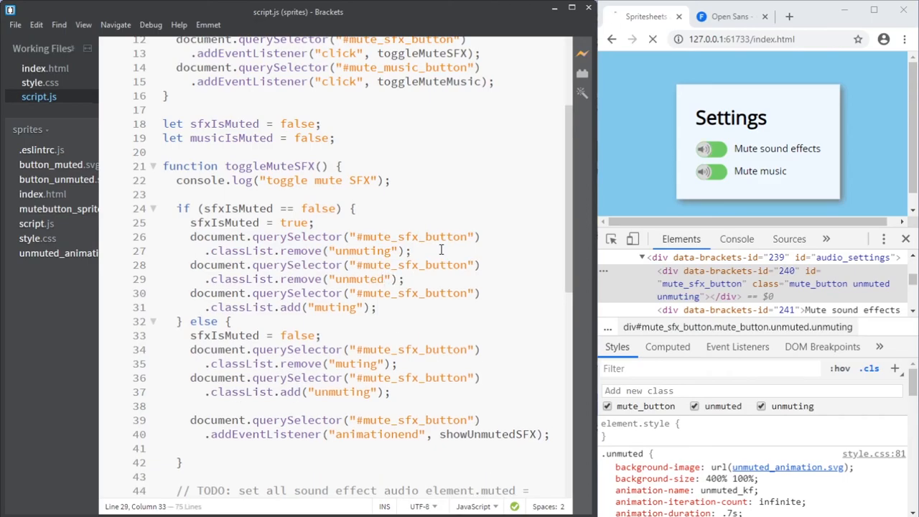
# - Toggle the sound effects button repeatedly in the preview to check its class changes and animations
pyautogui.click(717, 158)
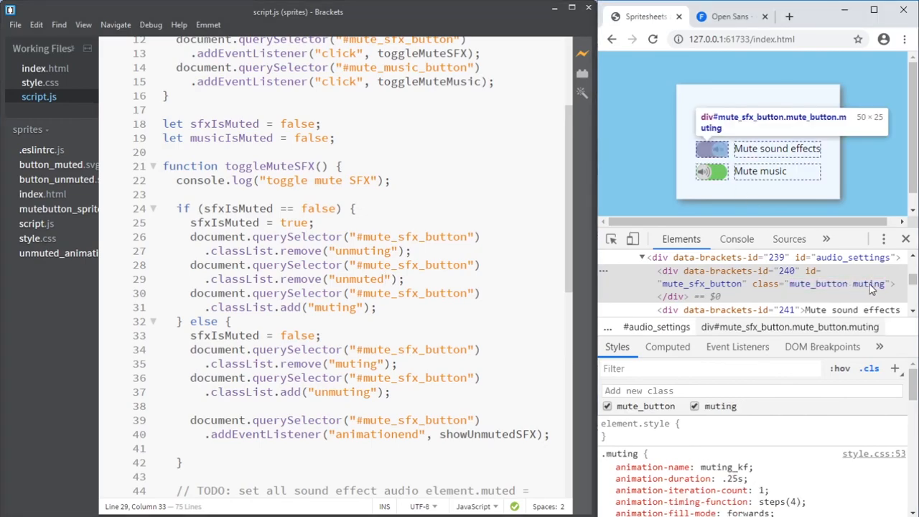
pyautogui.click(714, 153)
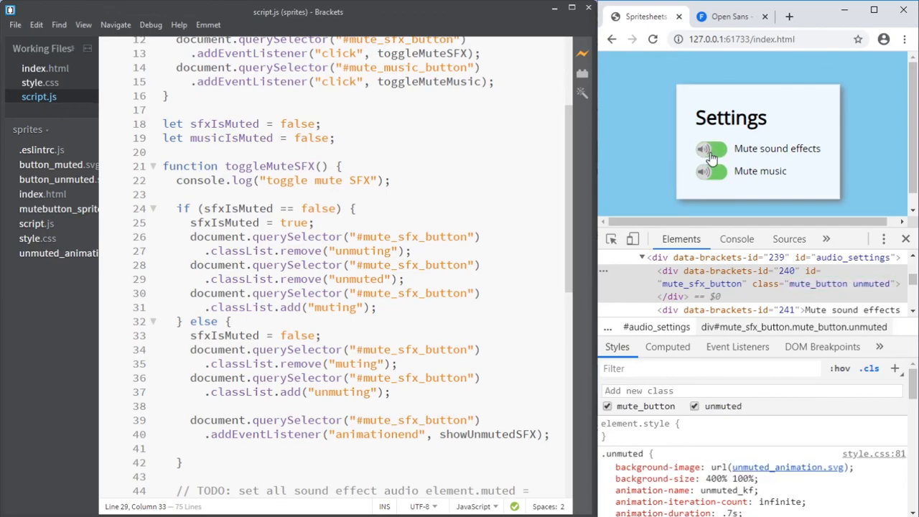
pyautogui.click(713, 158)
pyautogui.click(713, 158)
pyautogui.click(705, 155)
pyautogui.click(720, 158)
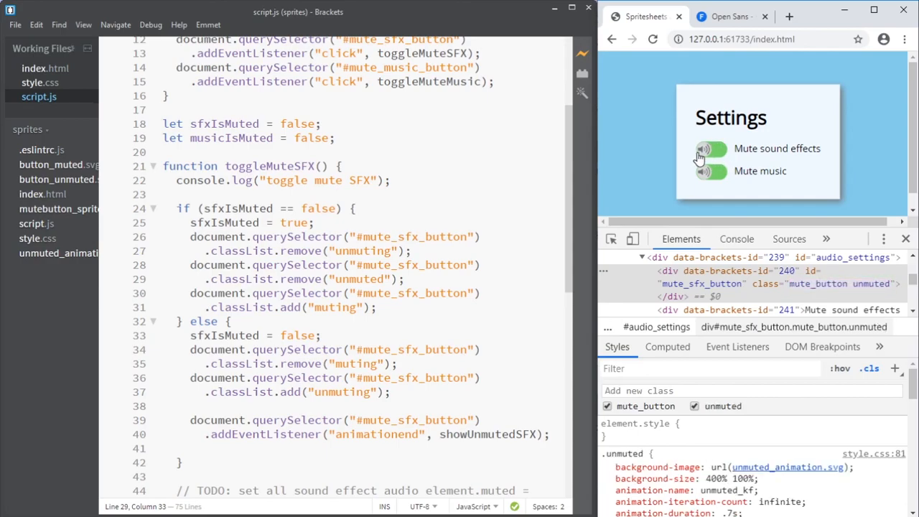